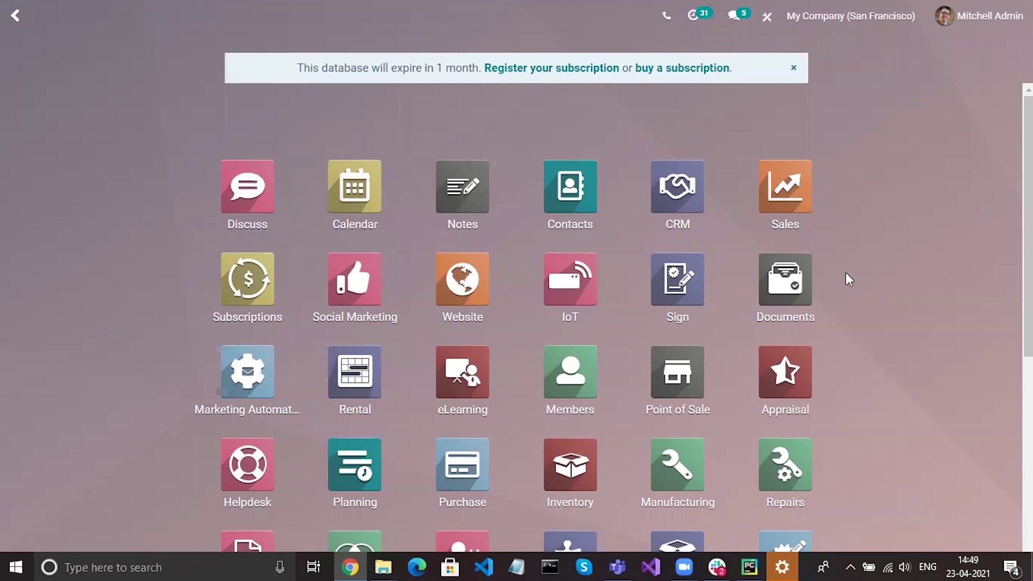
Open the Accounting app and review the chart of accounts from the dashboard's setup steps.
{"action": "scroll", "coordinate": [259, 396], "scroll_direction": "down", "scroll_amount": 3}
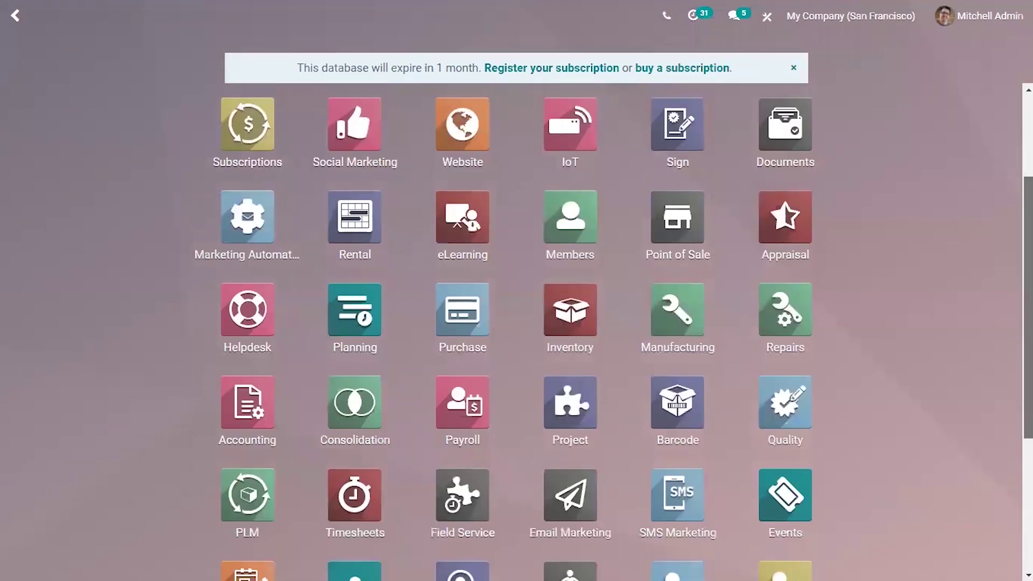
{"action": "left_click", "coordinate": [246, 395]}
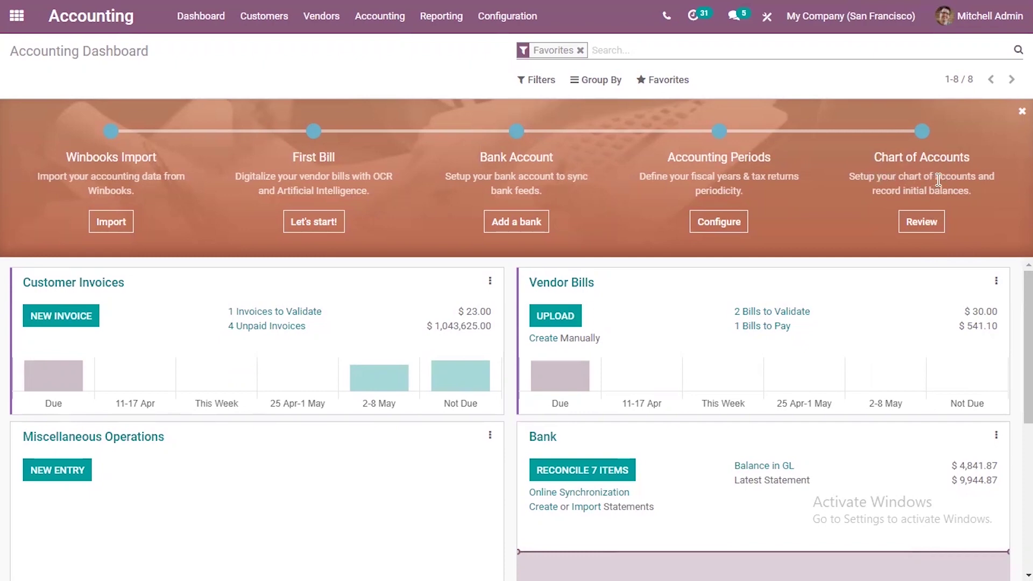
{"action": "left_click", "coordinate": [928, 221]}
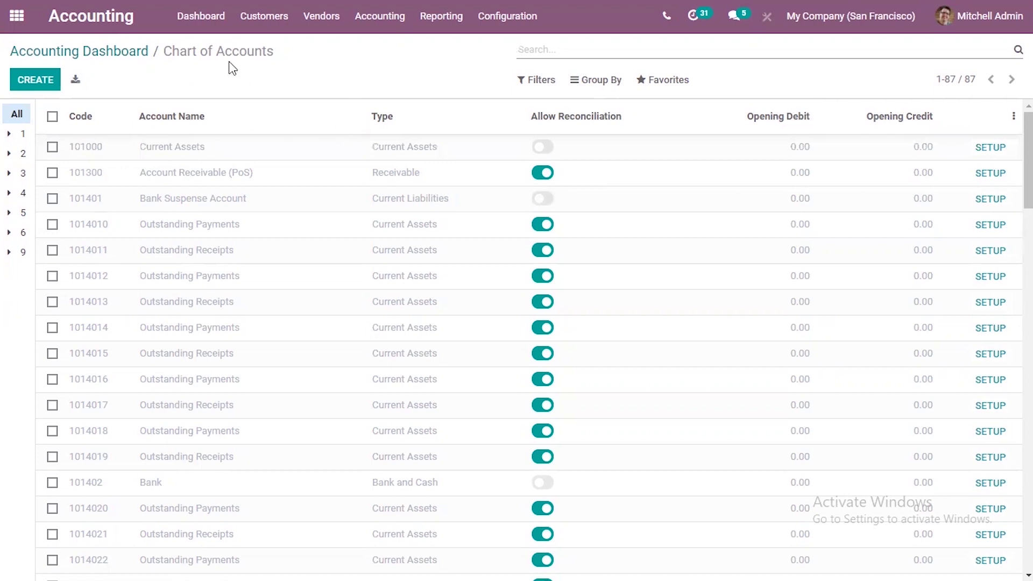
Start a blank account line in the chart of accounts, discard it, and look through the existing accounts.
{"action": "left_click", "coordinate": [44, 76]}
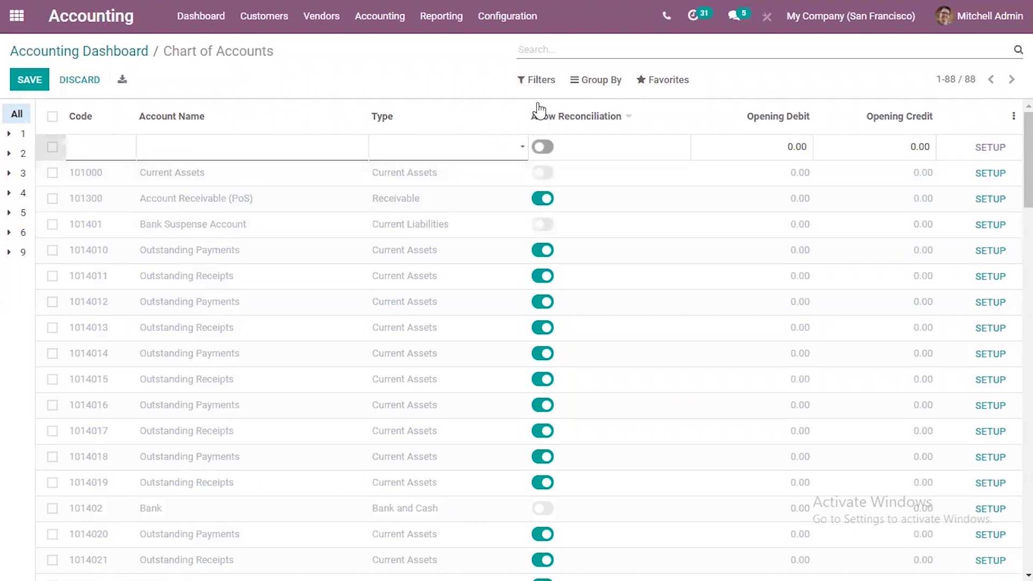
{"action": "left_click", "coordinate": [89, 80]}
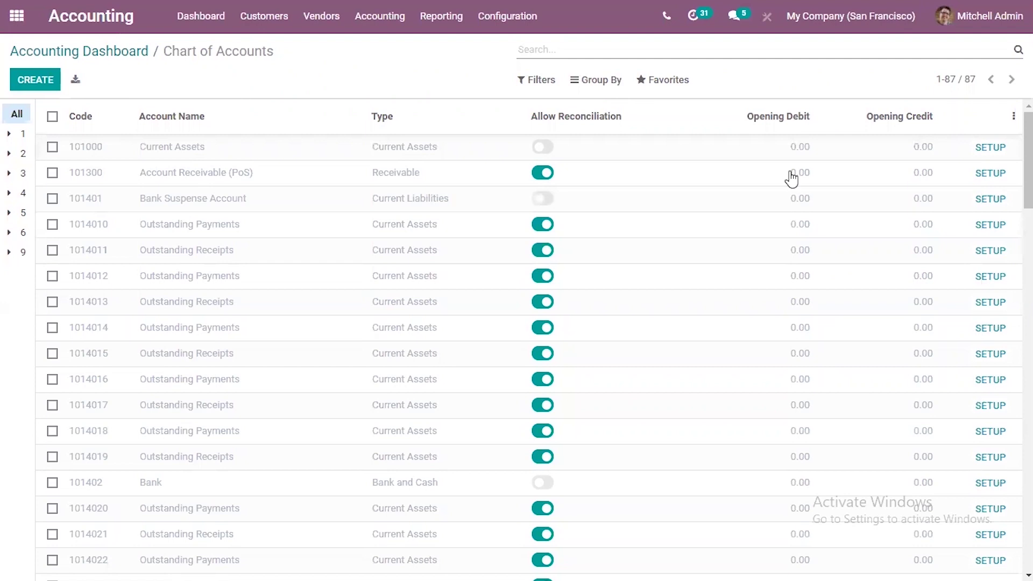
{"action": "scroll", "coordinate": [456, 147], "scroll_direction": "down", "scroll_amount": 2}
{"action": "scroll", "coordinate": [456, 147], "scroll_direction": "up", "scroll_amount": 3}
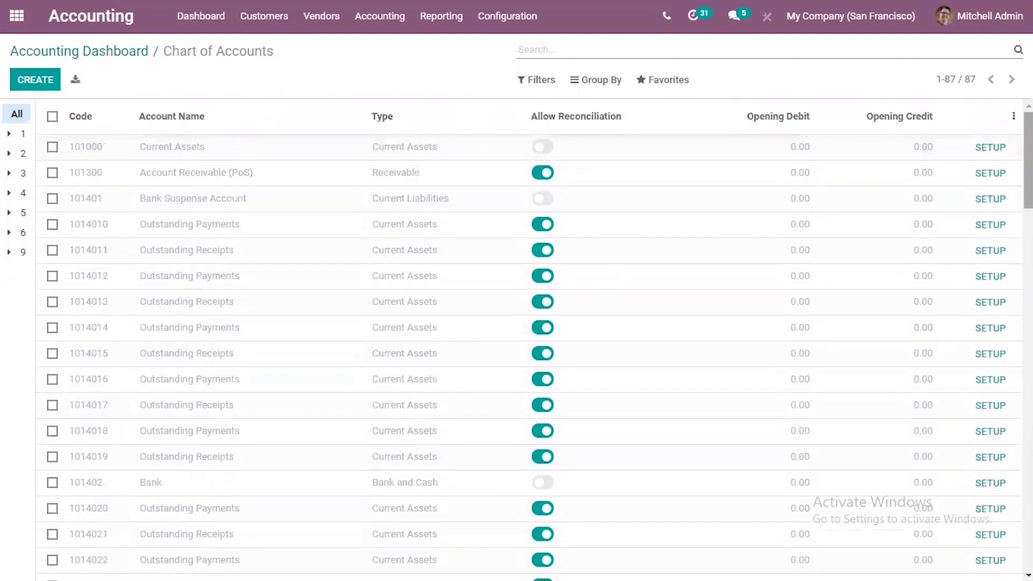
{"action": "scroll", "coordinate": [1001, 156], "scroll_direction": "down", "scroll_amount": 3}
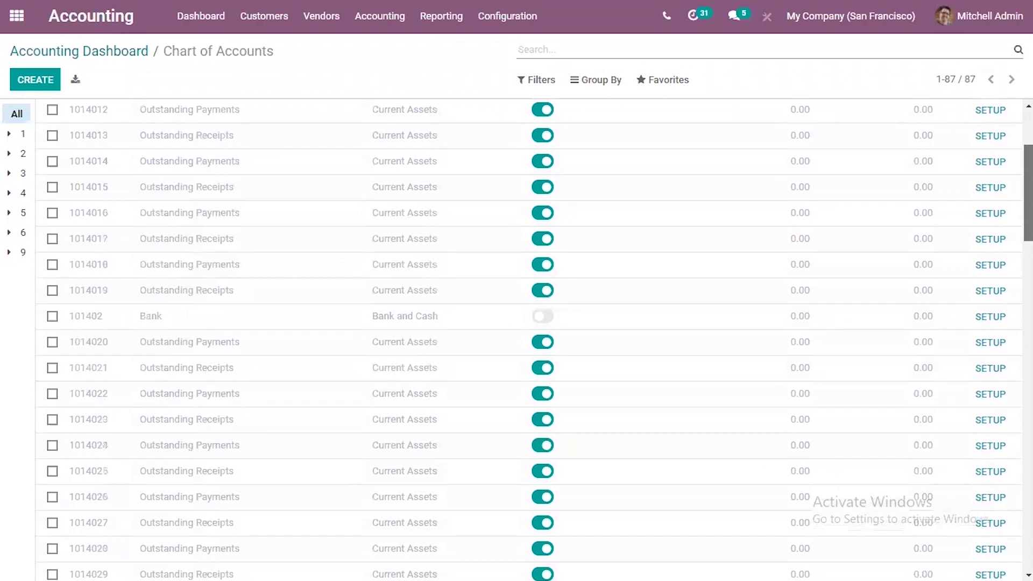
{"action": "scroll", "coordinate": [97, 449], "scroll_direction": "down", "scroll_amount": 8}
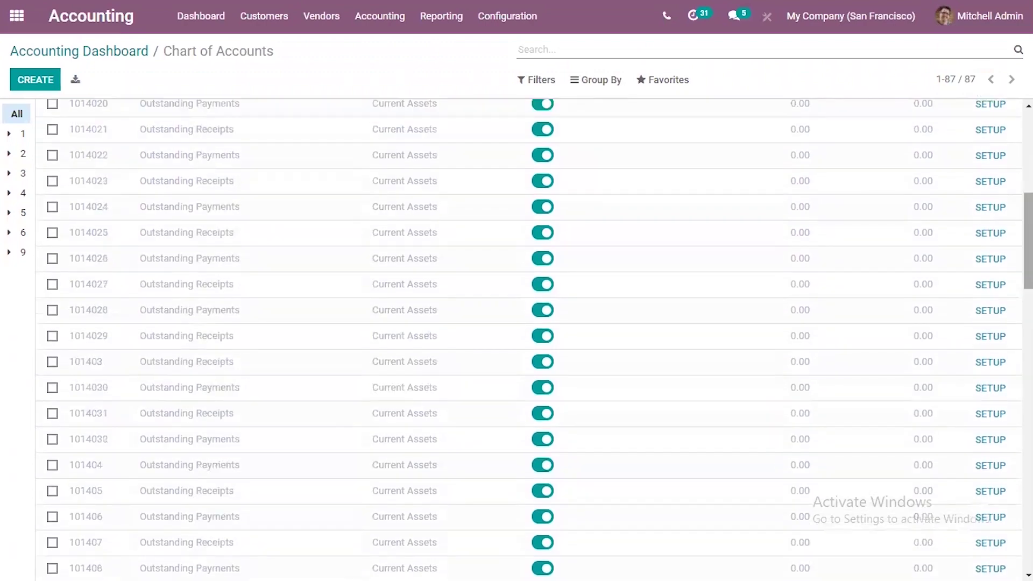
{"action": "scroll", "coordinate": [97, 448], "scroll_direction": "down", "scroll_amount": 4}
{"action": "scroll", "coordinate": [97, 449], "scroll_direction": "up", "scroll_amount": 15}
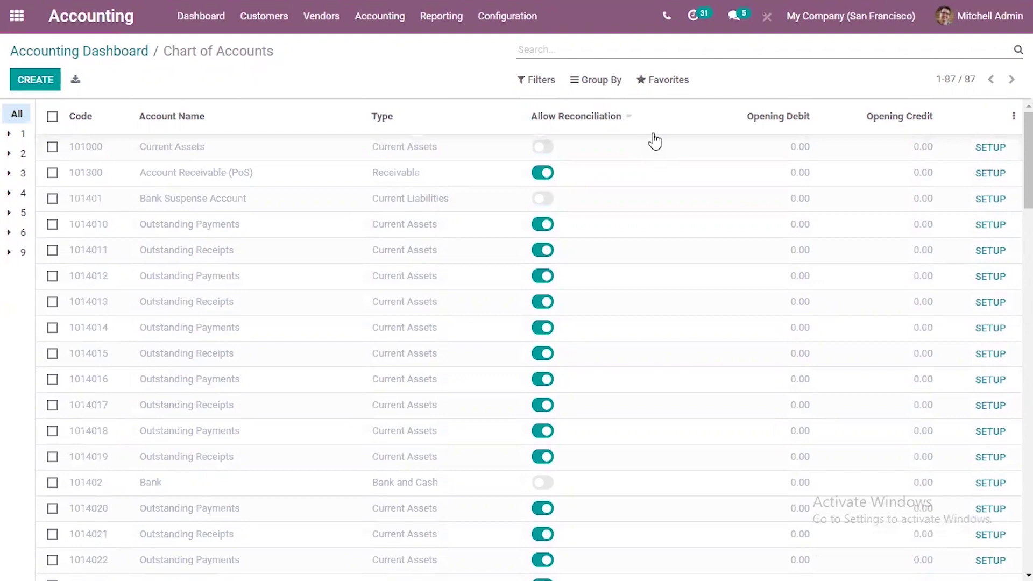
View the accounting entries of the customer Azure Interior and return to the customer list.
{"action": "left_click", "coordinate": [264, 16]}
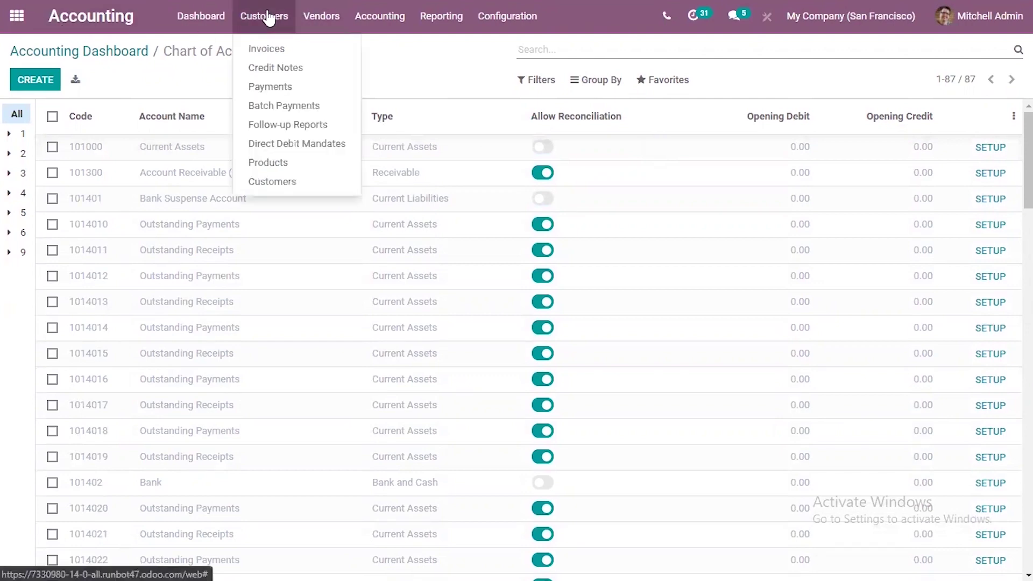
{"action": "left_click", "coordinate": [275, 183]}
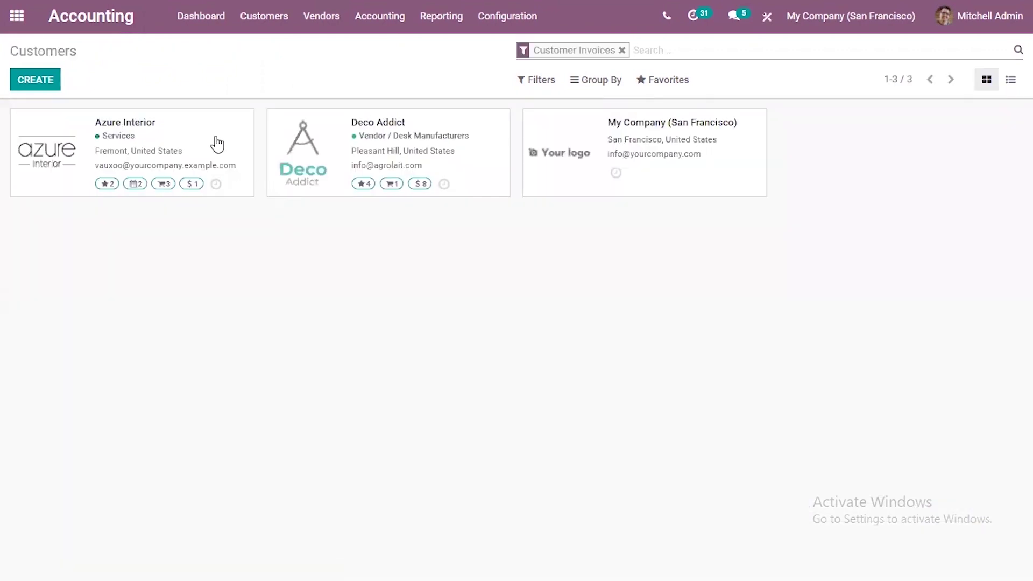
{"action": "left_click", "coordinate": [208, 130]}
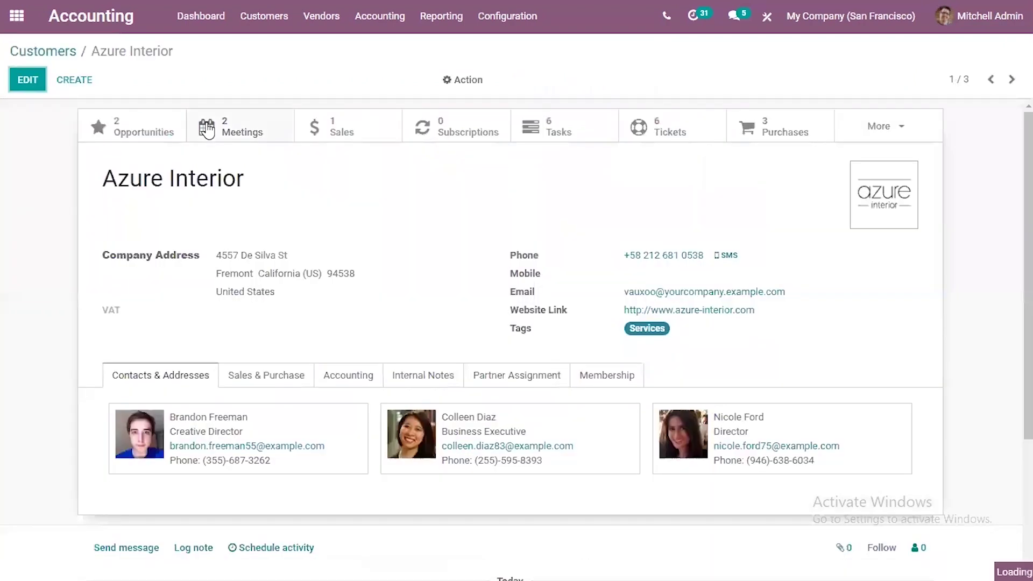
{"action": "left_click", "coordinate": [335, 382]}
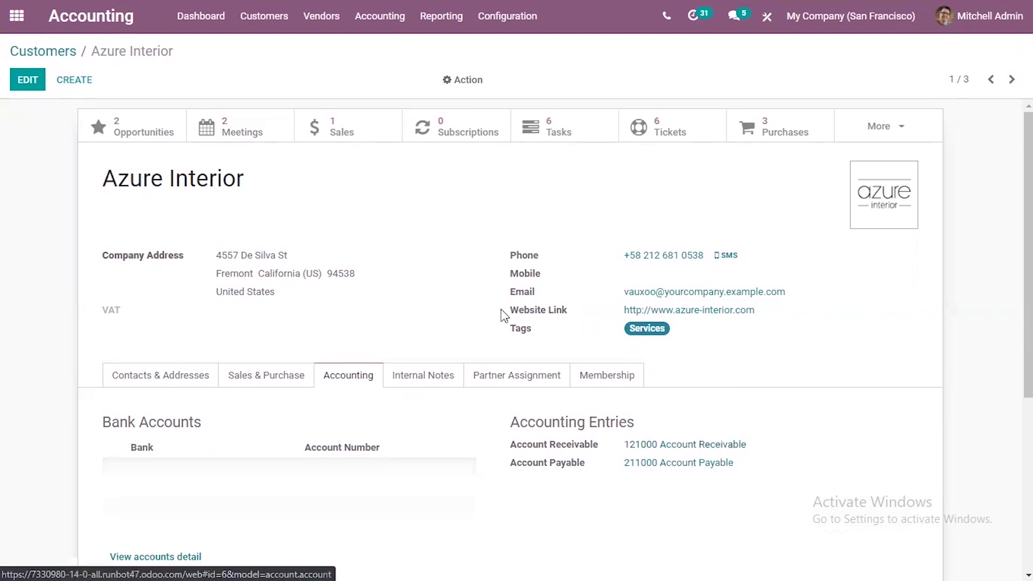
{"action": "left_click", "coordinate": [51, 55]}
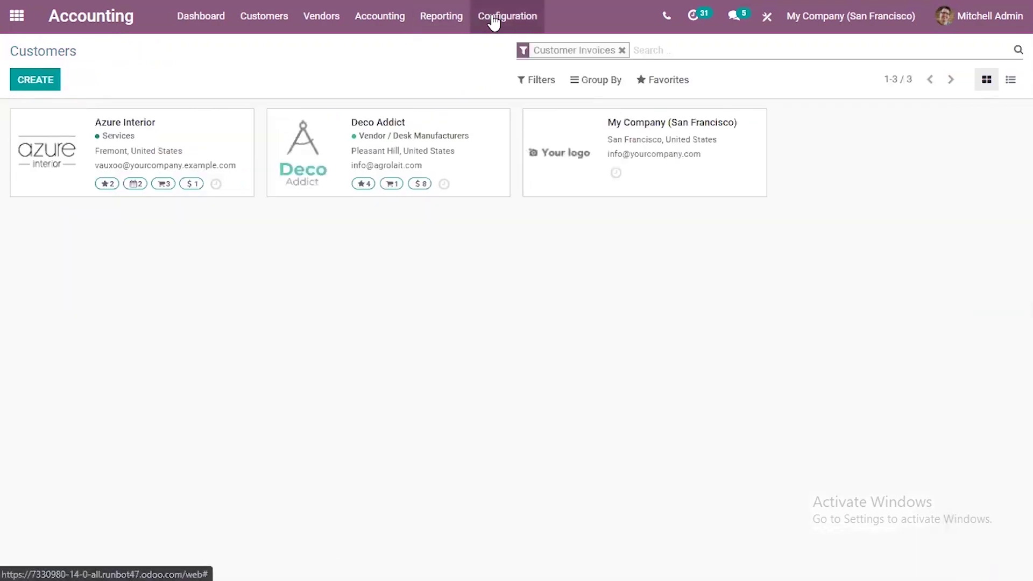
View the Bank journal's accounting information and payments configuration, including its outstanding receipts and payments accounts.
{"action": "left_click", "coordinate": [493, 18]}
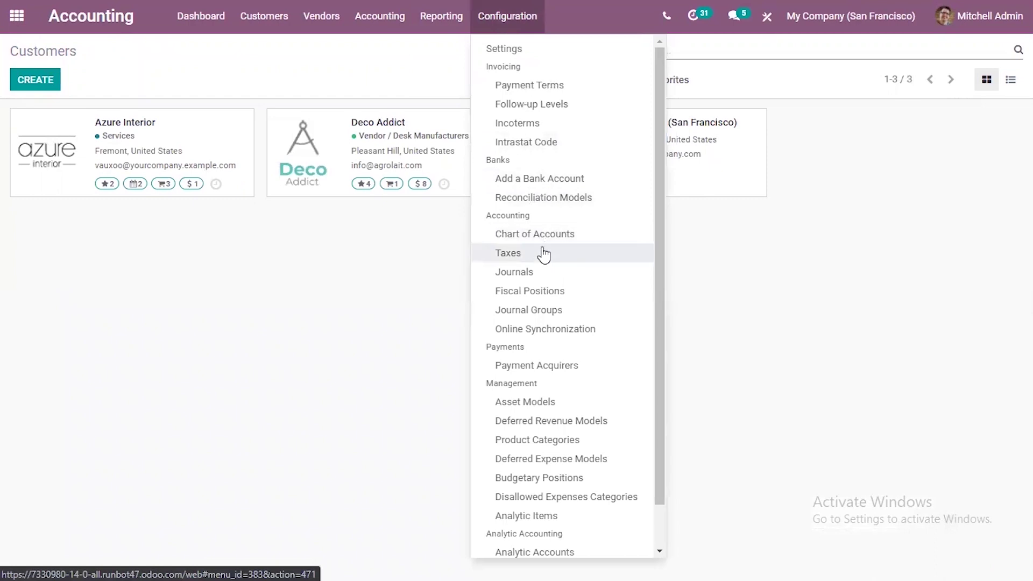
{"action": "left_click", "coordinate": [542, 274]}
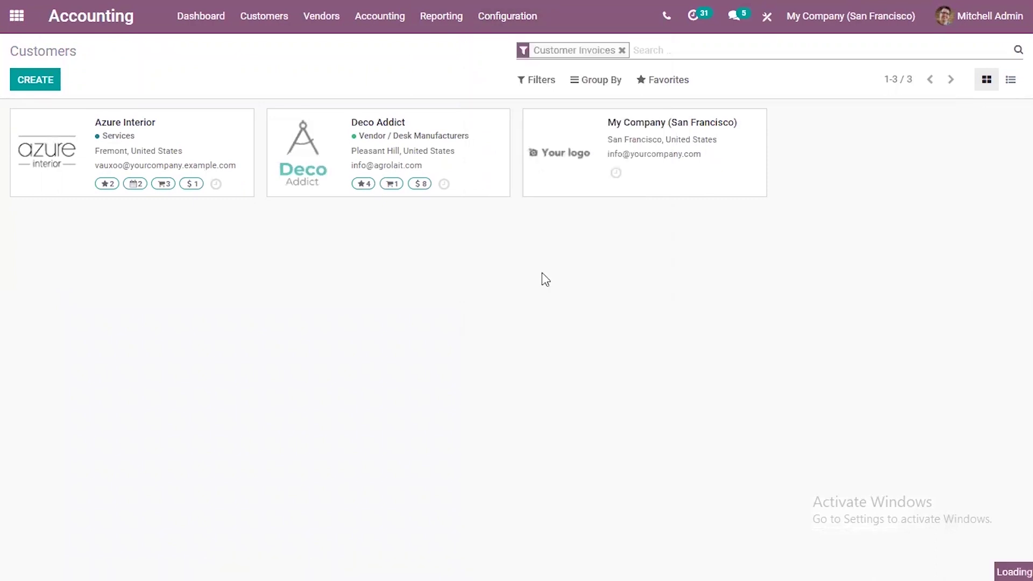
{"action": "left_click", "coordinate": [198, 247]}
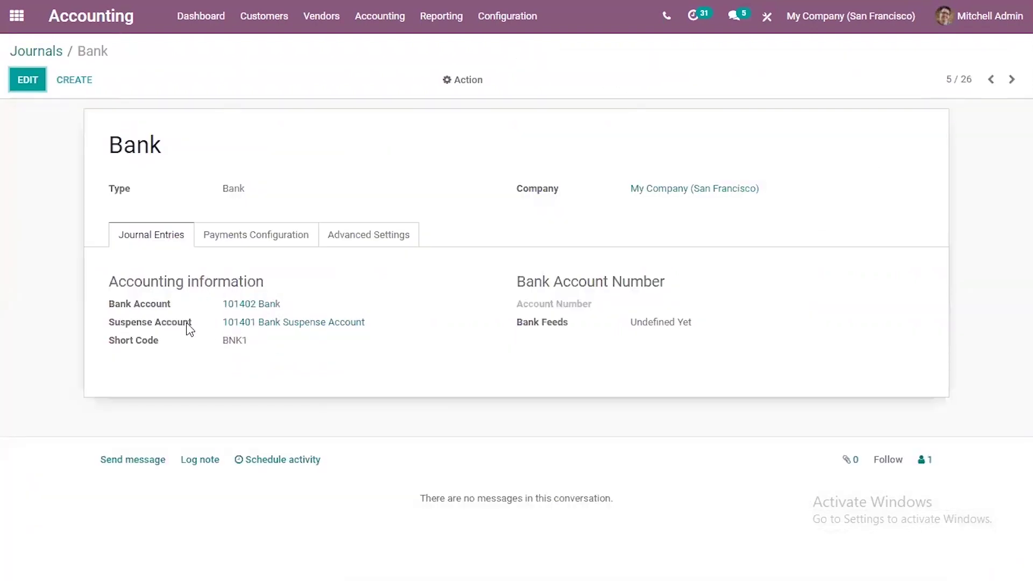
{"action": "left_click", "coordinate": [278, 237]}
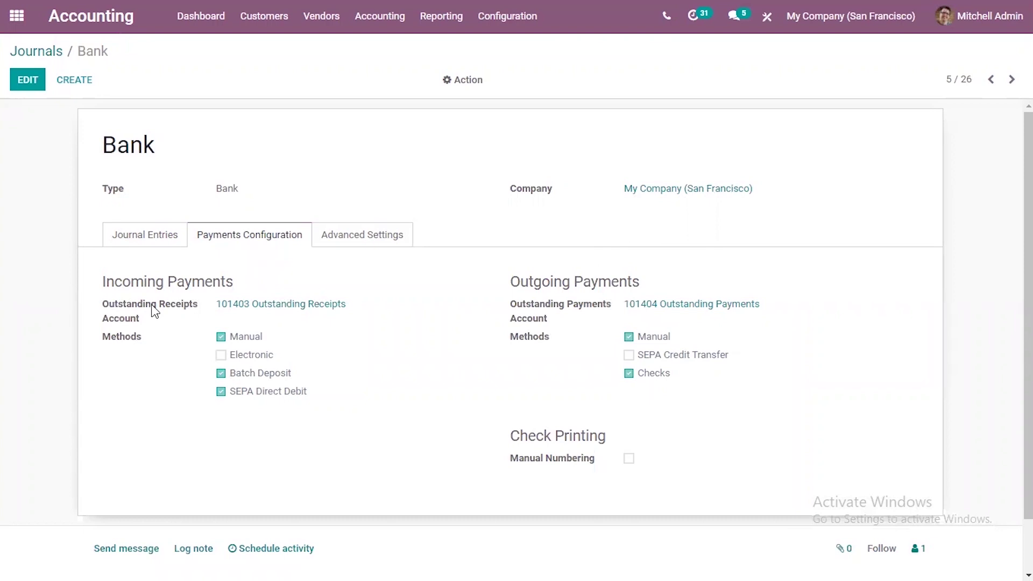
{"action": "mouse_move", "coordinate": [197, 316]}
{"action": "left_click", "coordinate": [45, 59]}
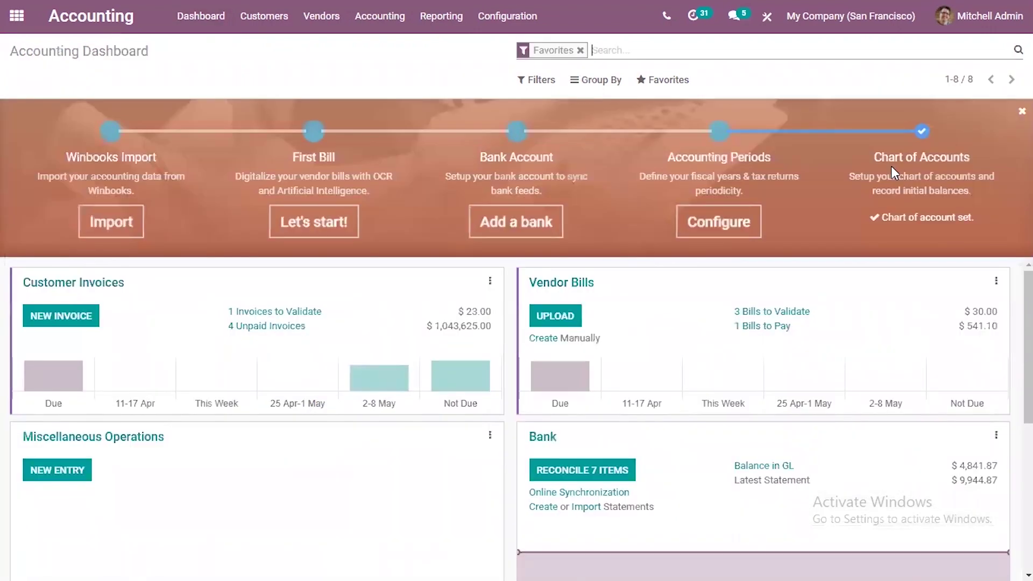
Reopen the chart of accounts from the dashboard and view its grouping options and its import and favorites options.
{"action": "left_click", "coordinate": [916, 220]}
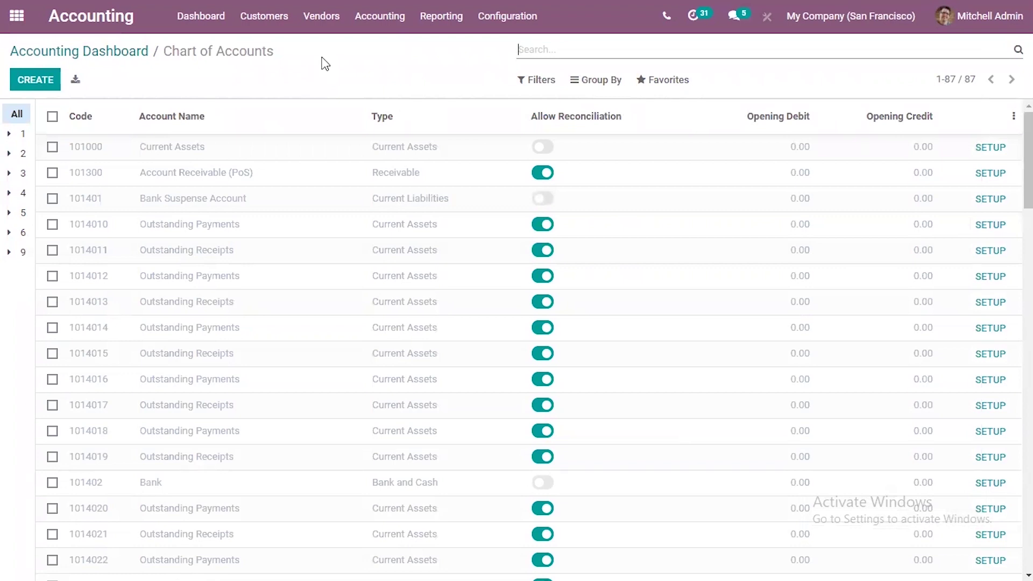
{"action": "left_click", "coordinate": [669, 80]}
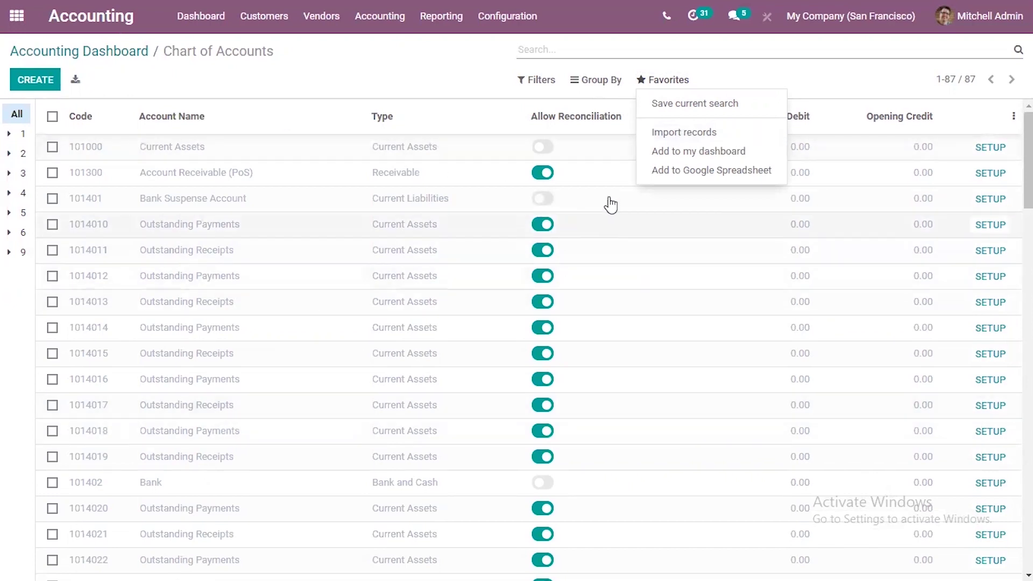
{"action": "left_click", "coordinate": [824, 80]}
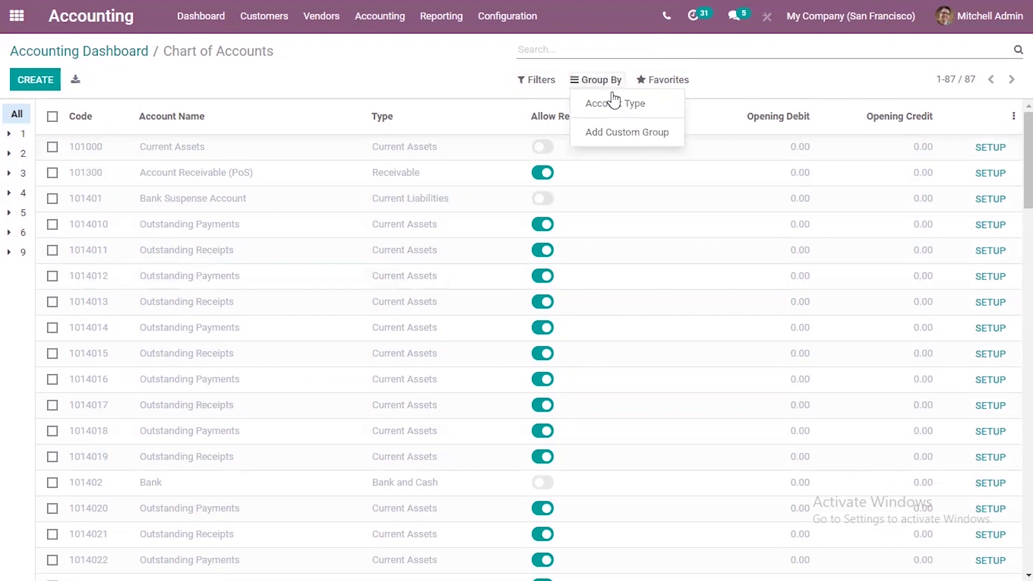
{"action": "left_click", "coordinate": [652, 85]}
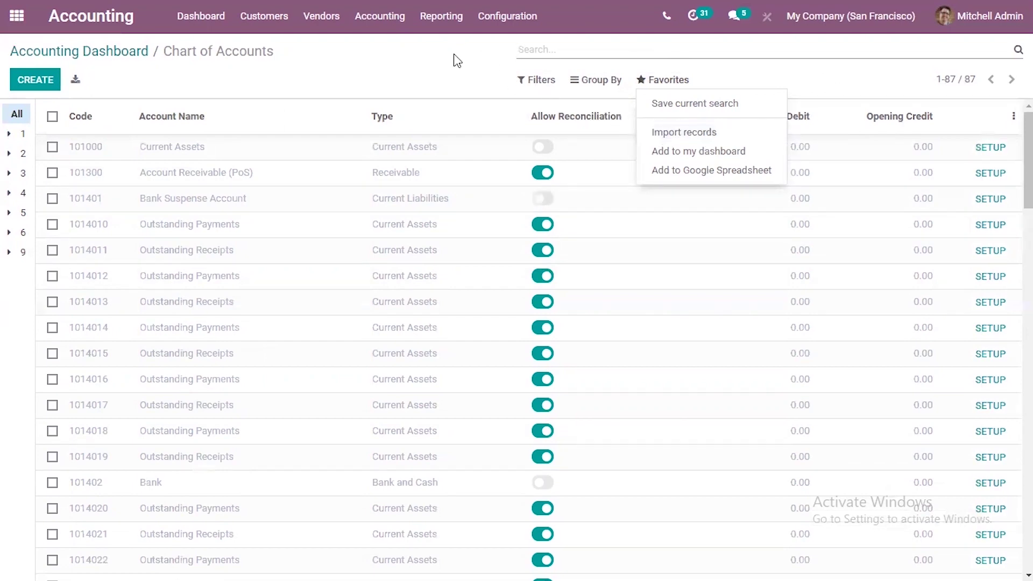
{"action": "left_click", "coordinate": [457, 67]}
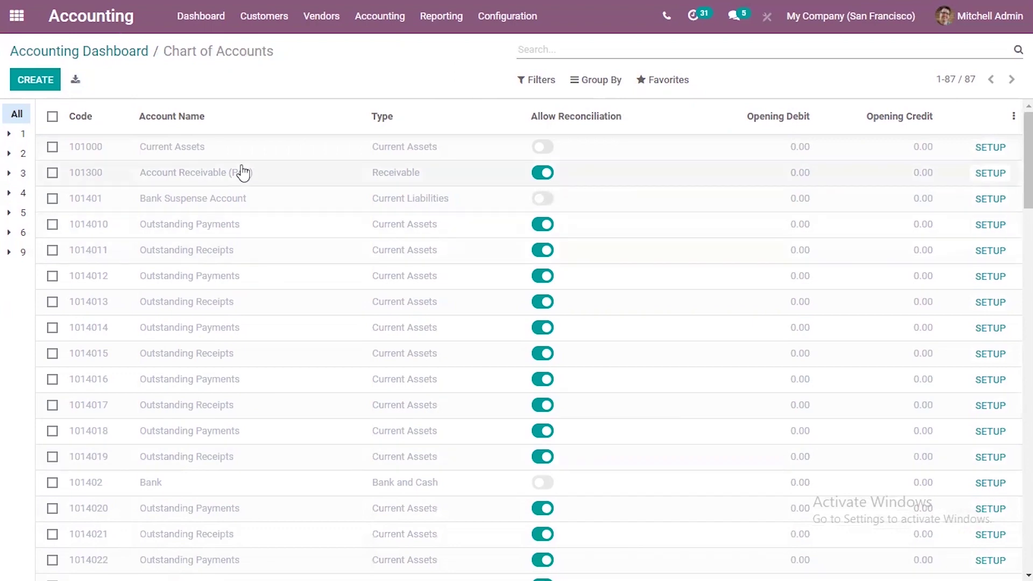
Select accounts 101000, 101300 and 101401 and view the actions available for them, including Export.
{"action": "left_click", "coordinate": [53, 147]}
{"action": "left_click", "coordinate": [52, 172]}
{"action": "left_click", "coordinate": [52, 198]}
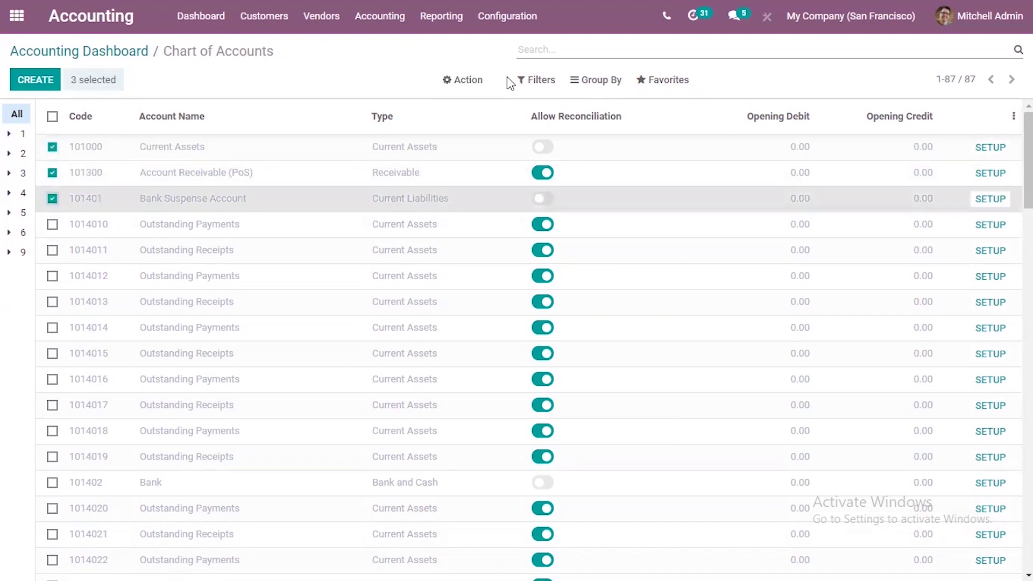
{"action": "left_click", "coordinate": [467, 81]}
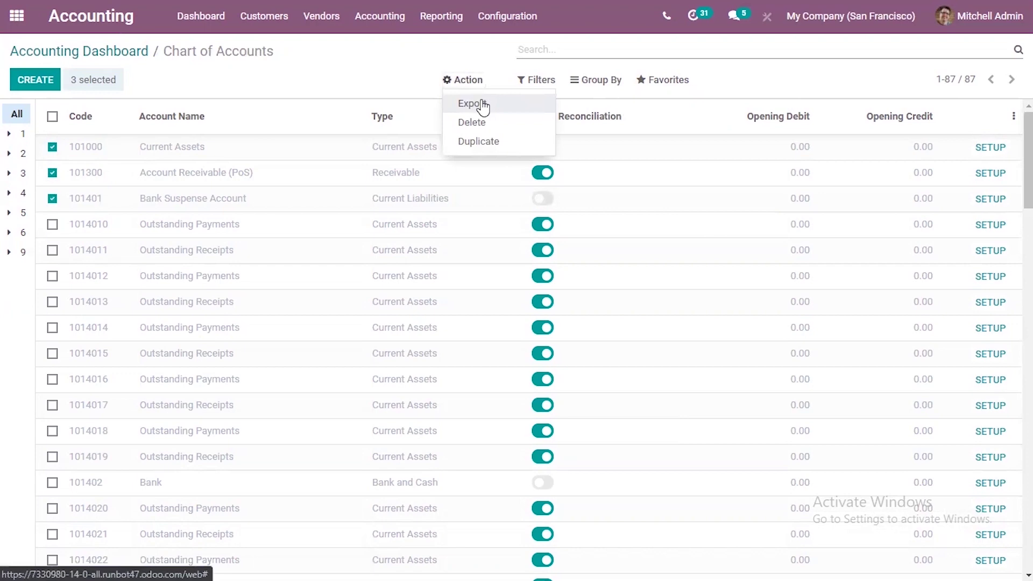
{"action": "left_click", "coordinate": [473, 103]}
{"action": "left_click", "coordinate": [377, 68]}
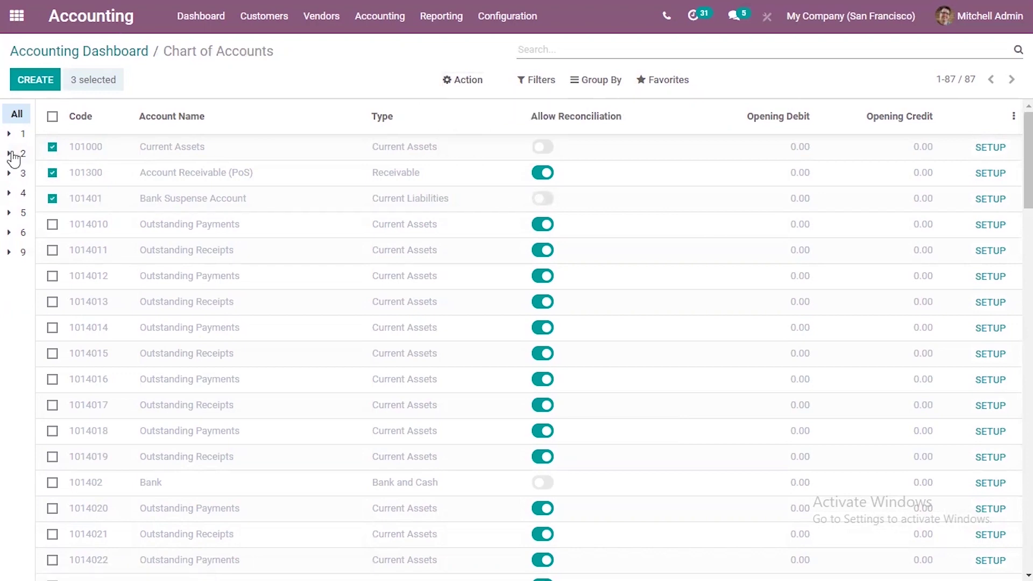
Clear the selection of accounts 101000, 101300 and 101401.
{"action": "left_click", "coordinate": [52, 147]}
{"action": "left_click", "coordinate": [52, 173]}
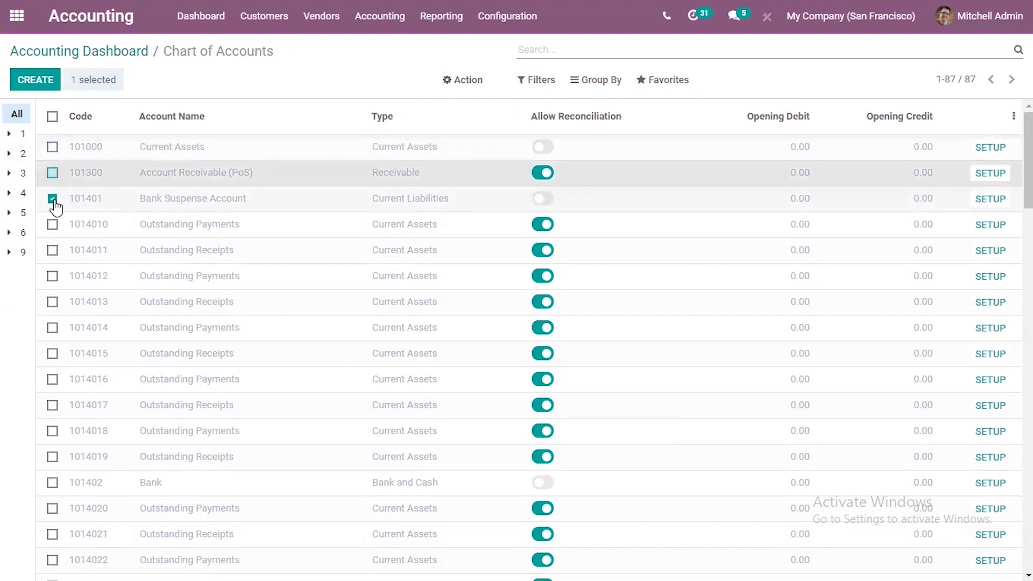
{"action": "left_click", "coordinate": [53, 199]}
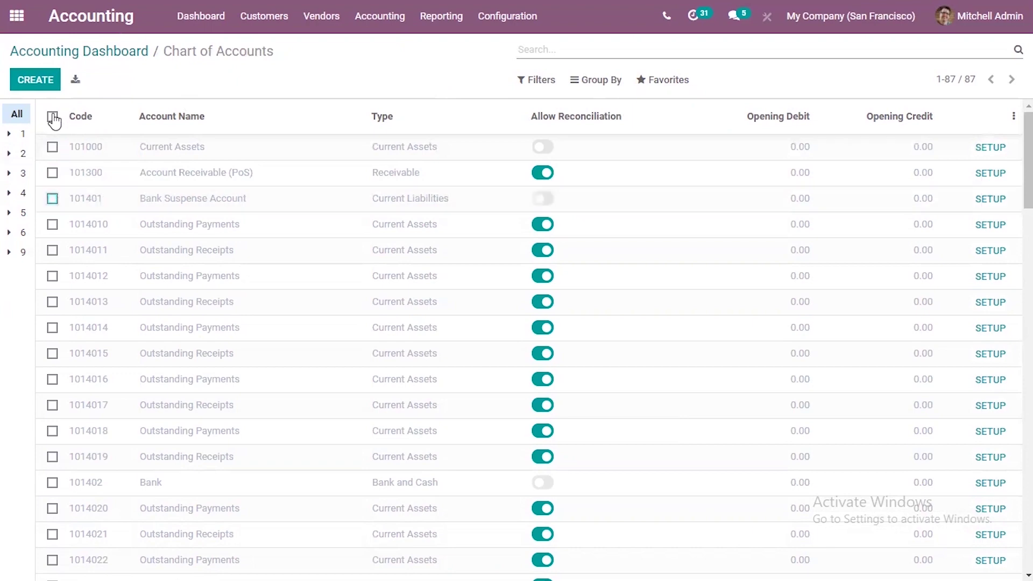
Select all accounts in the chart of accounts and open the data export for them.
{"action": "left_click", "coordinate": [53, 117]}
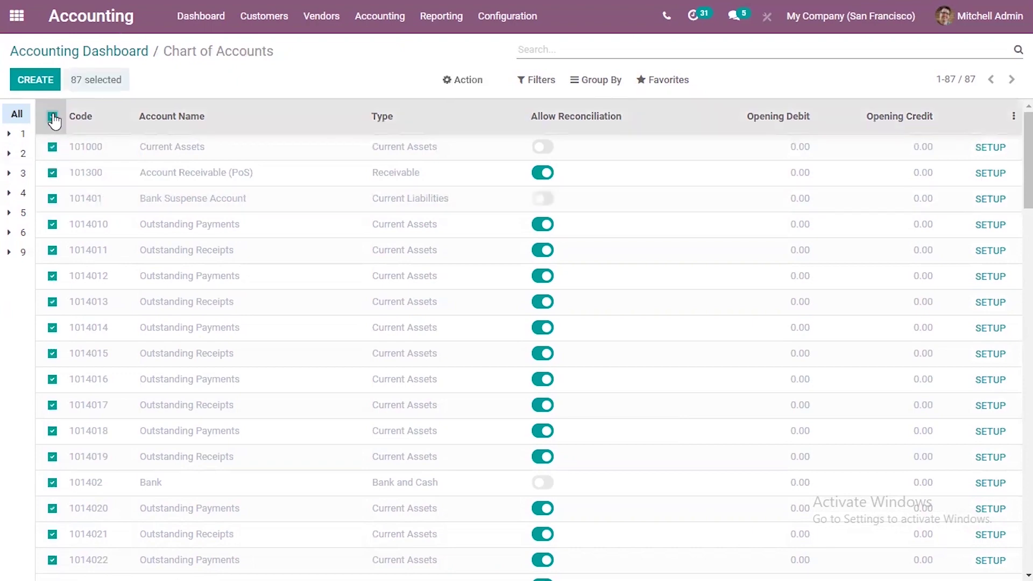
{"action": "left_click", "coordinate": [471, 83]}
{"action": "left_click", "coordinate": [482, 107]}
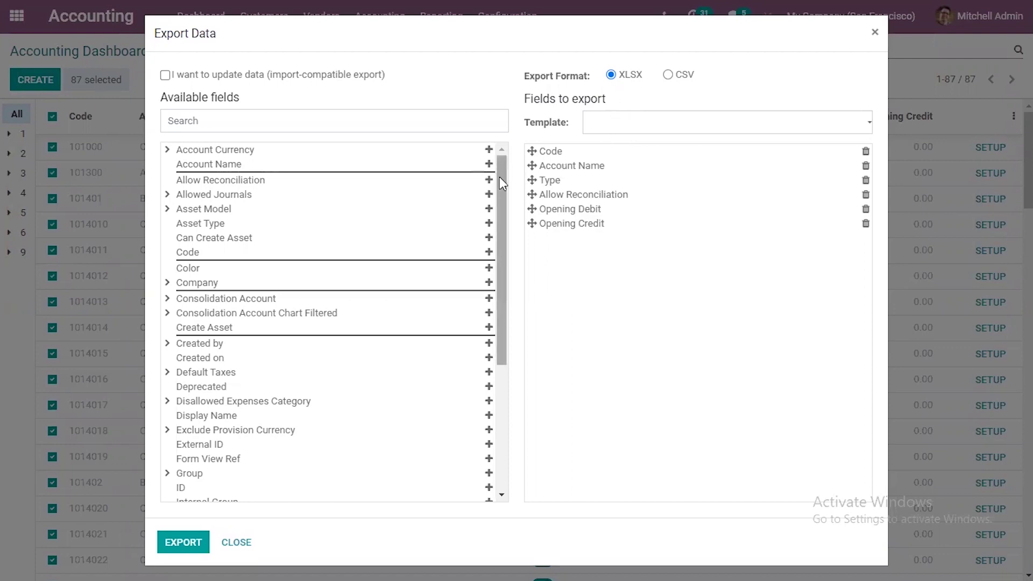
Look through the fields available for export and activate the field search.
{"action": "left_click_drag", "start_coordinate": [501, 183], "coordinate": [502, 194]}
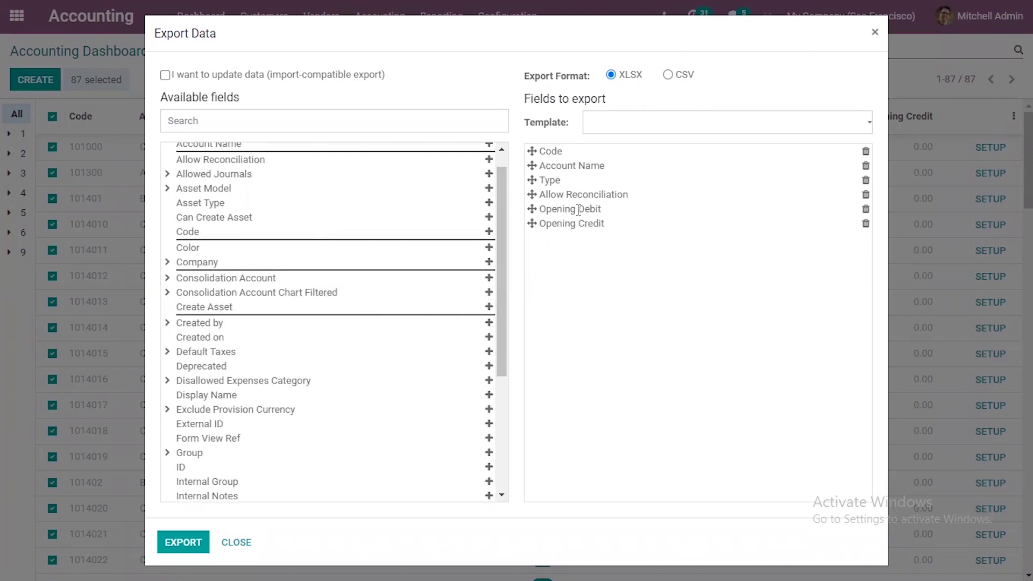
{"action": "left_click_drag", "start_coordinate": [498, 195], "coordinate": [497, 162]}
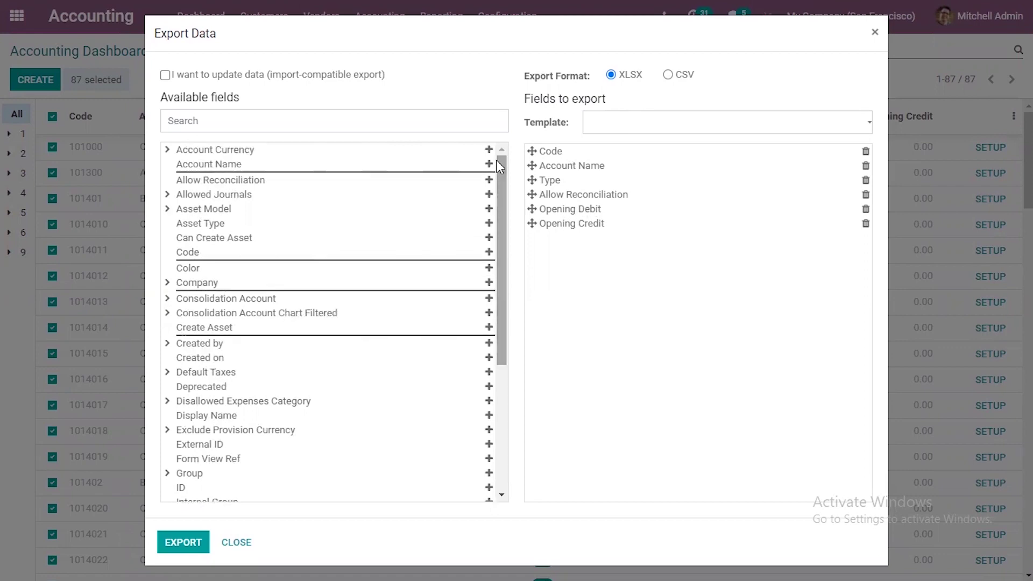
{"action": "left_click", "coordinate": [301, 122]}
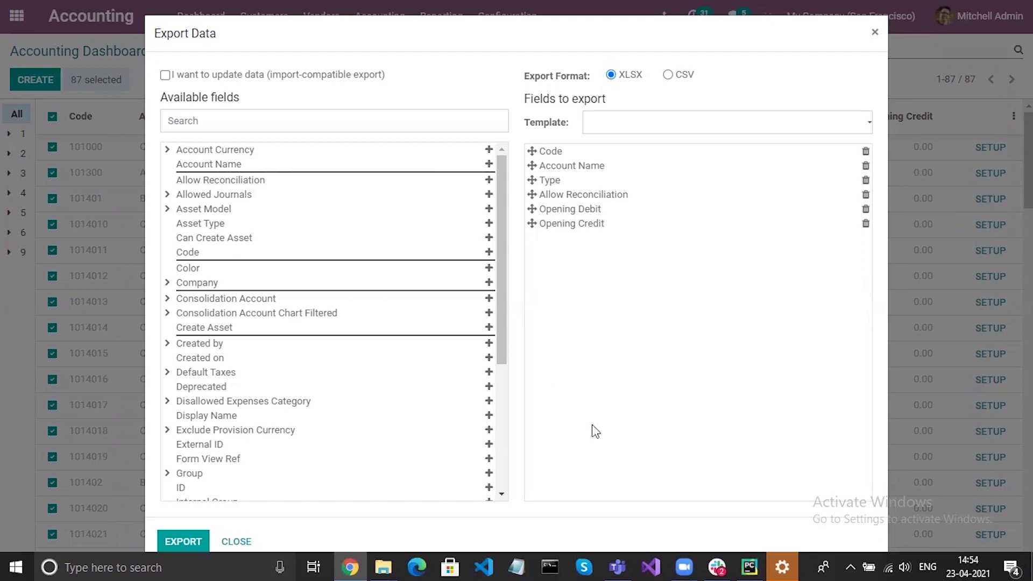
{"action": "left_click", "coordinate": [349, 122]}
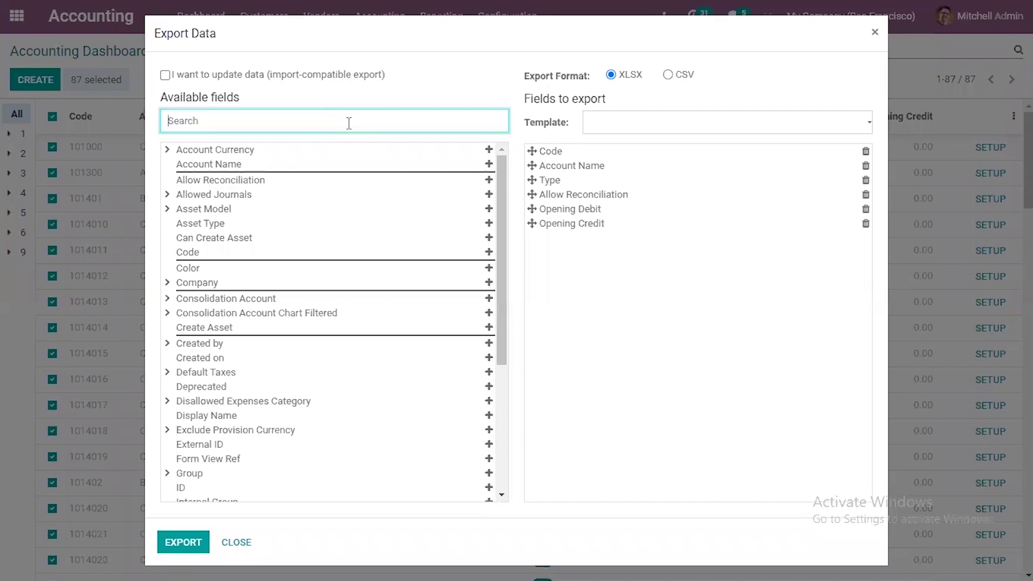
Search the available fields for "exter" and add External ID to the fields to export.
{"action": "left_click_drag", "start_coordinate": [499, 208], "coordinate": [501, 235]}
{"action": "left_click_drag", "start_coordinate": [514, 269], "coordinate": [509, 168]}
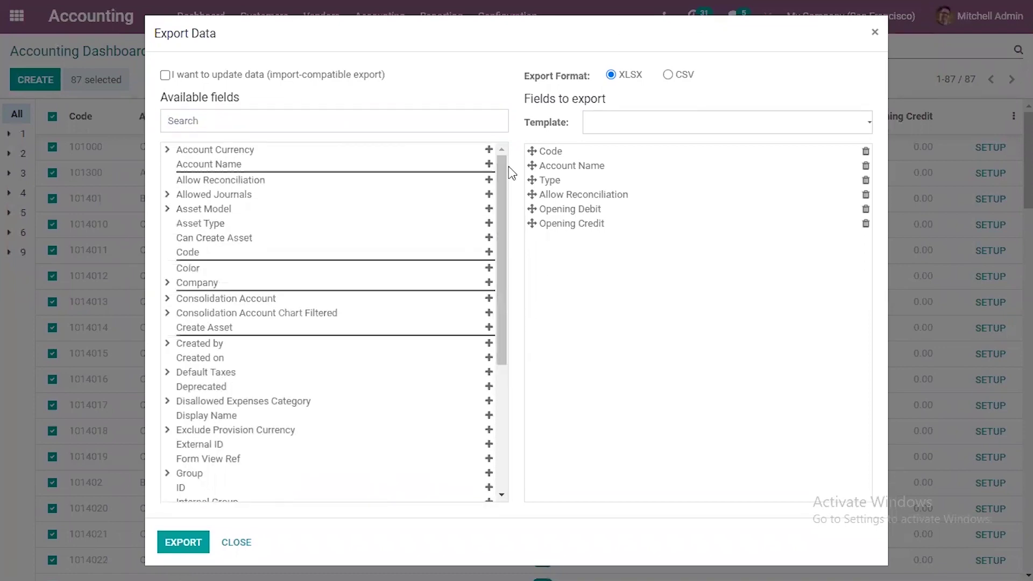
{"action": "left_click", "coordinate": [232, 130]}
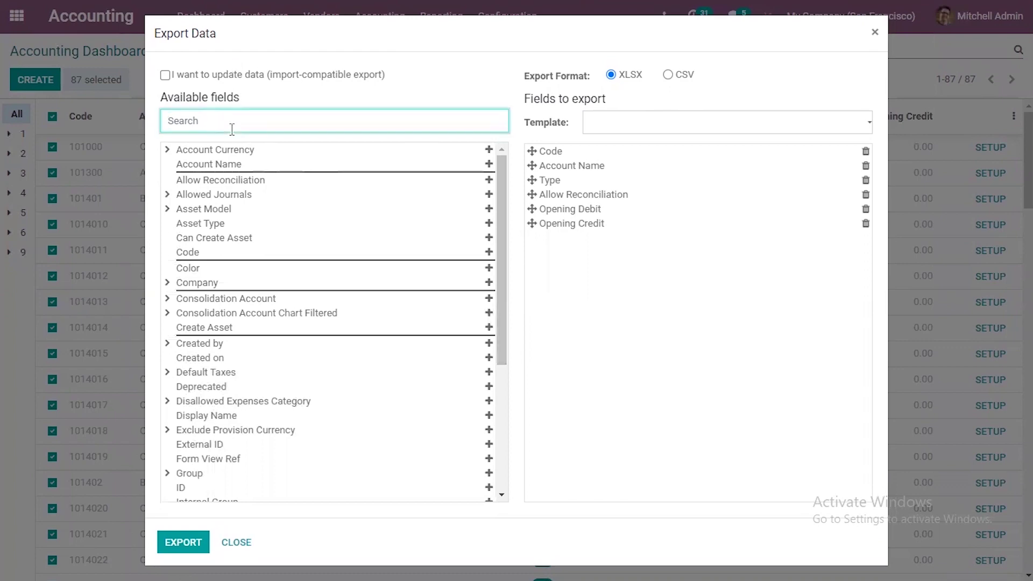
{"action": "type", "text": "exter"}
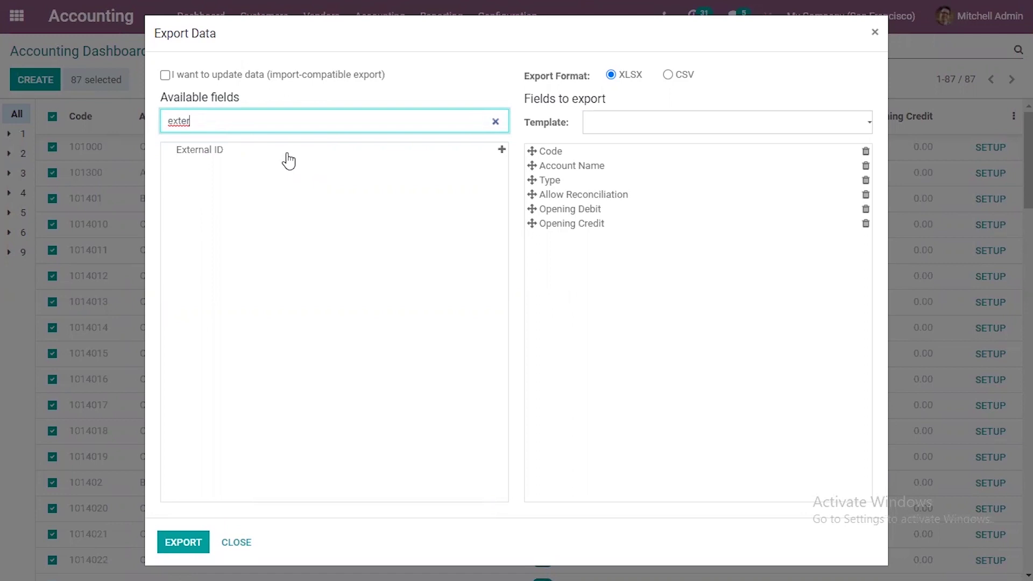
{"action": "left_click", "coordinate": [501, 150]}
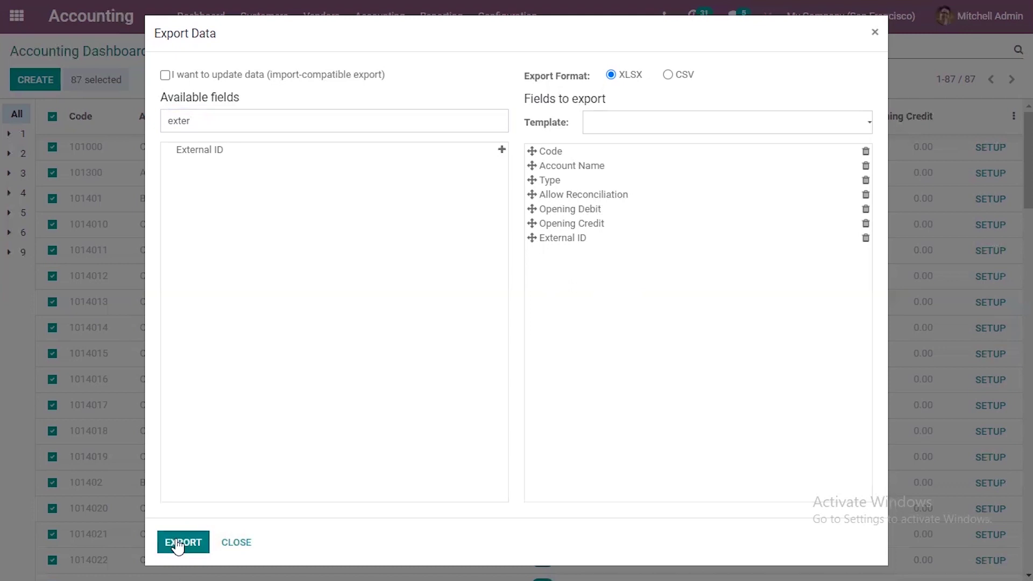
Export the account data as XLSX, open the downloaded account.account (3).xlsx in Excel, and maximize its window.
{"action": "left_click", "coordinate": [199, 542]}
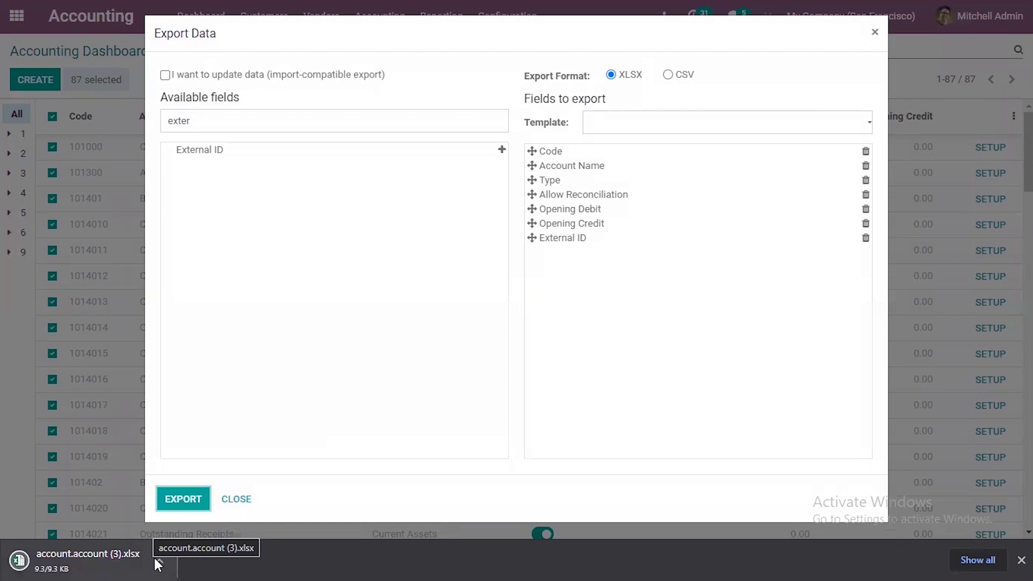
{"action": "left_click", "coordinate": [160, 561]}
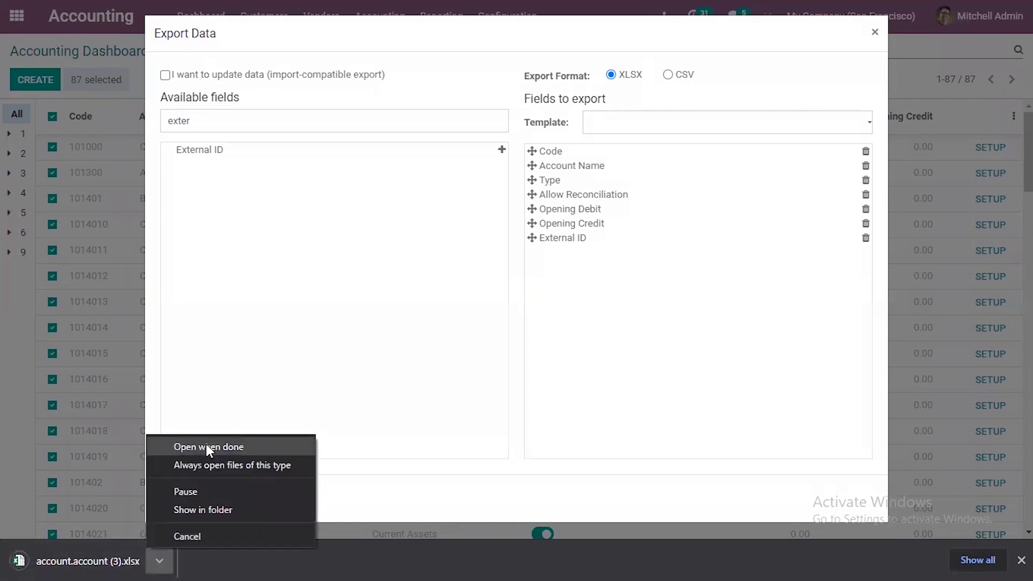
{"action": "left_click", "coordinate": [206, 446]}
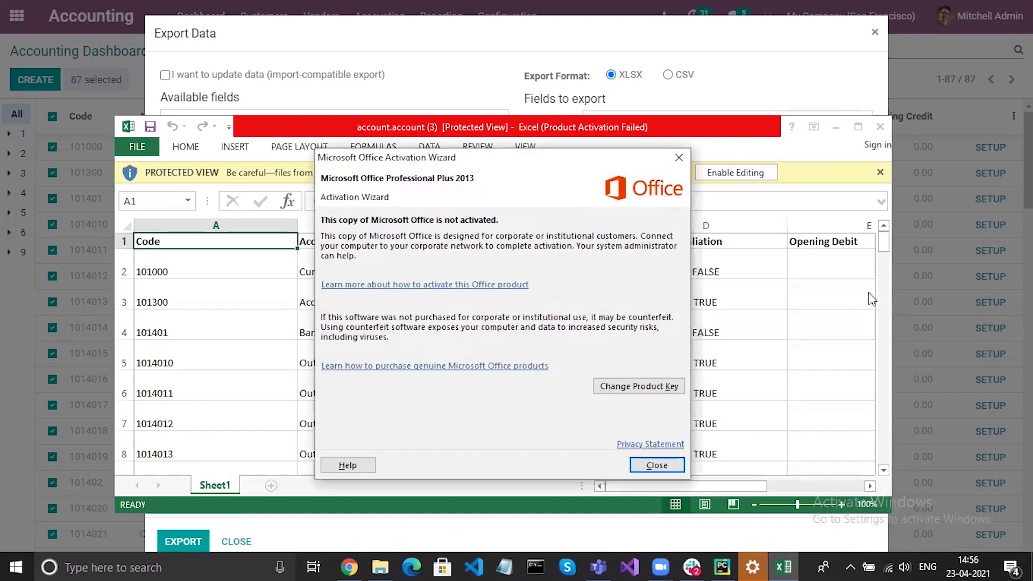
{"action": "left_click", "coordinate": [679, 157]}
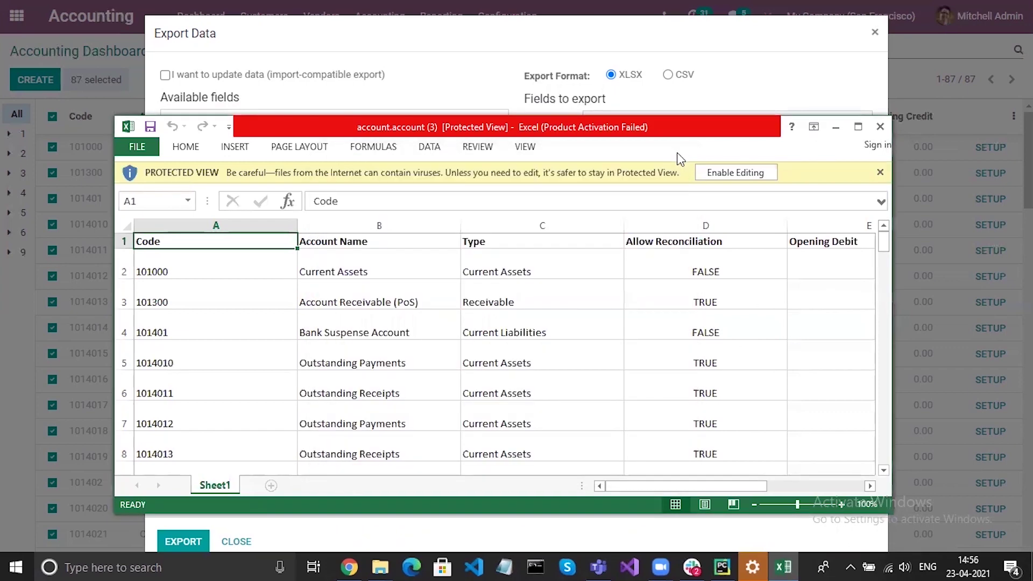
{"action": "left_click", "coordinate": [858, 127]}
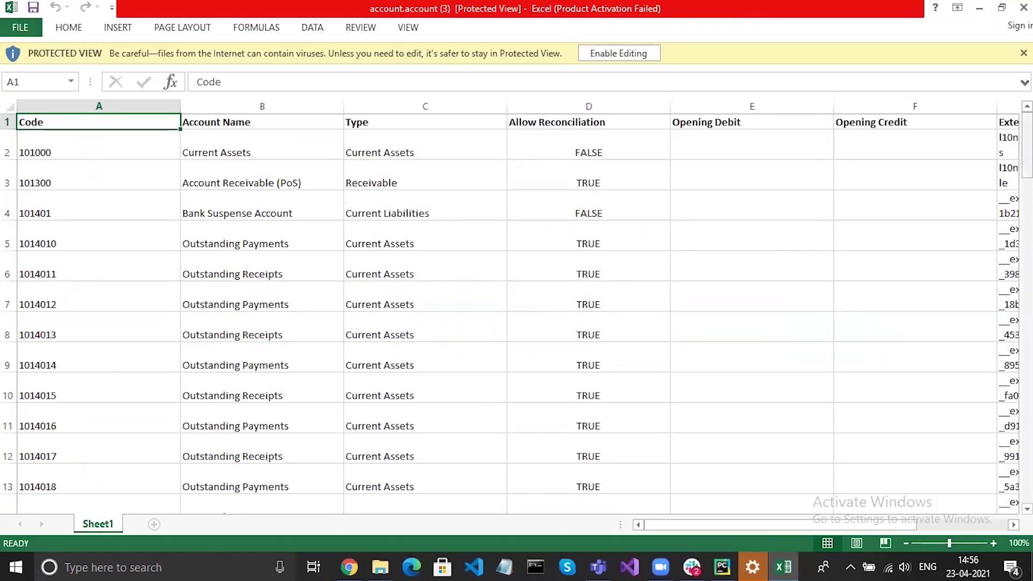
Review the exported account rows and columns, and enable editing of the protected workbook.
{"action": "scroll", "coordinate": [410, 156], "scroll_direction": "down", "scroll_amount": 1}
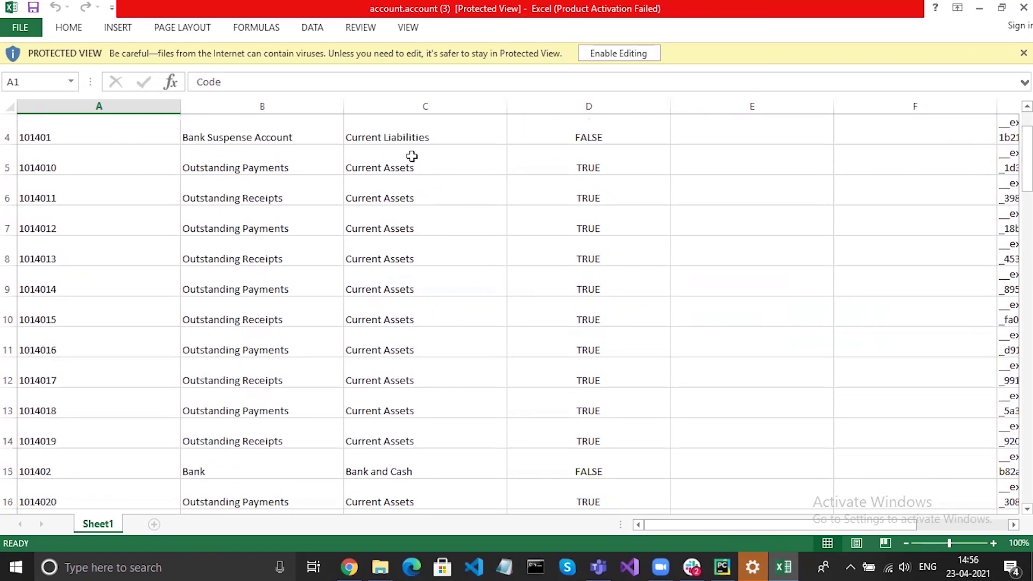
{"action": "left_click_drag", "start_coordinate": [1027, 161], "coordinate": [1027, 148]}
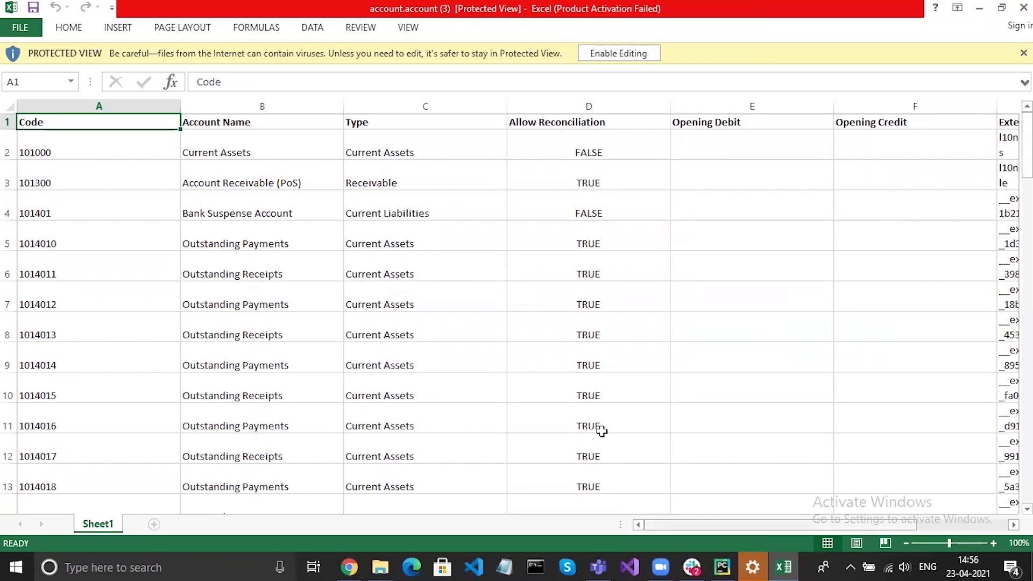
{"action": "mouse_move", "coordinate": [861, 524]}
{"action": "left_mouse_down"}
{"action": "mouse_move", "coordinate": [896, 521]}
{"action": "mouse_move", "coordinate": [834, 528]}
{"action": "left_mouse_up"}
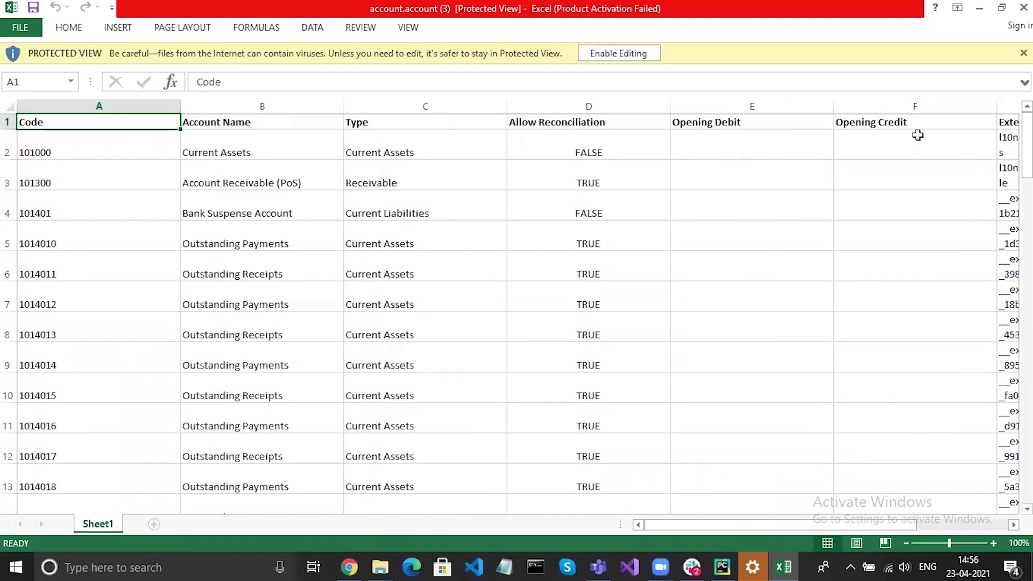
{"action": "left_click", "coordinate": [735, 209]}
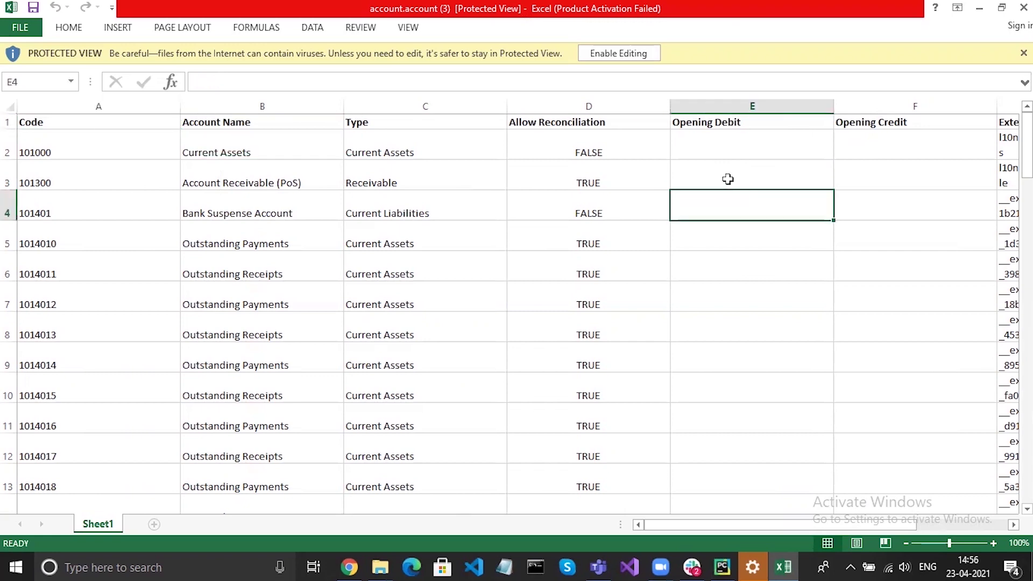
{"action": "left_click", "coordinate": [615, 54]}
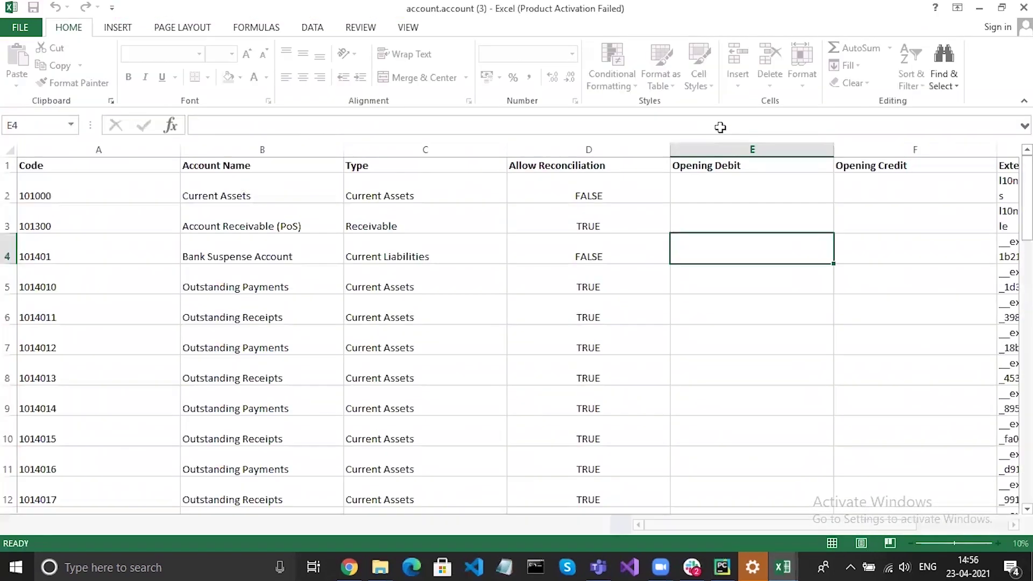
Set the Opening Debit of account 101000 Current Assets to 5000.
{"action": "key", "text": "Up"}
{"action": "key", "text": "Up"}
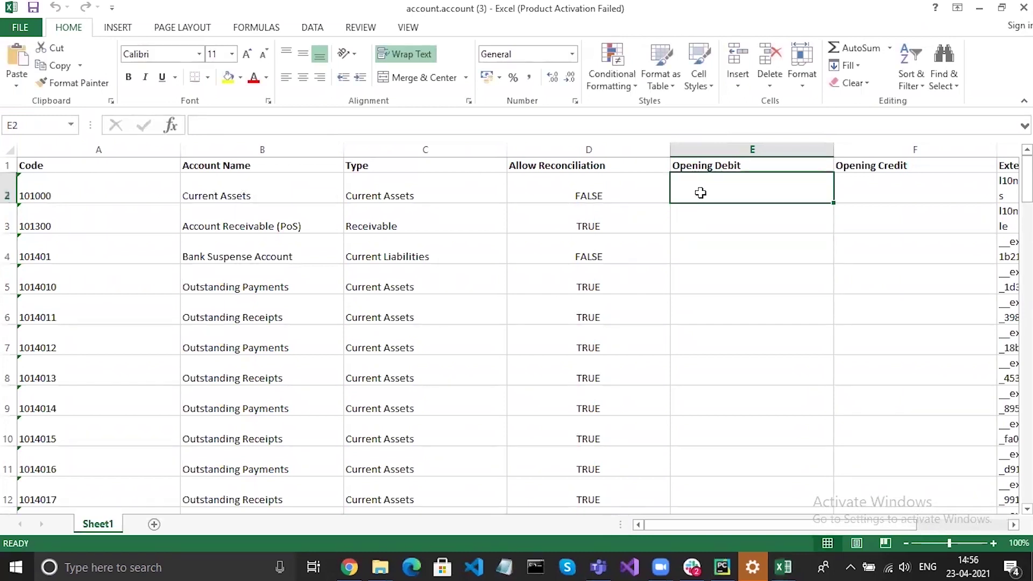
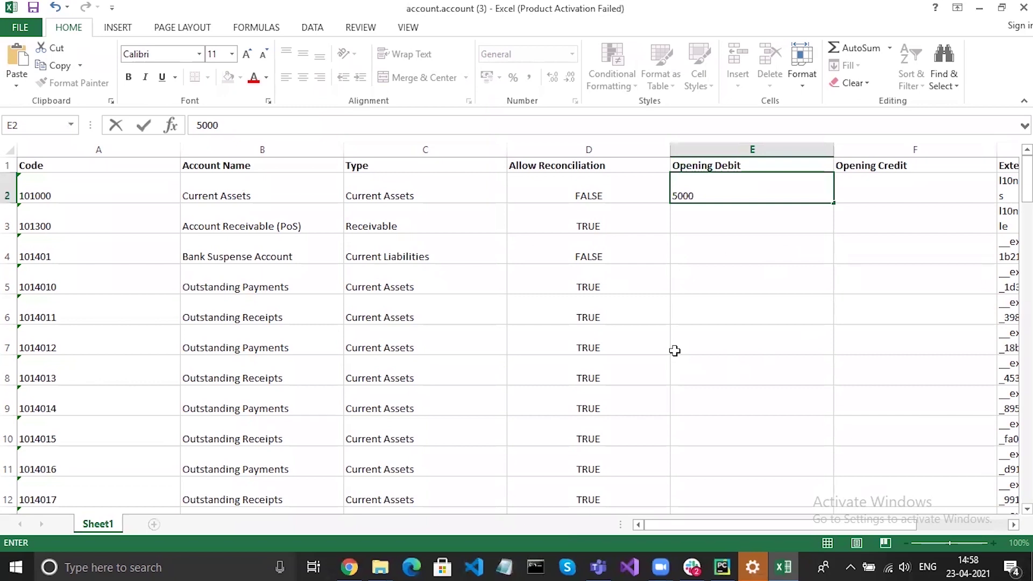
{"action": "key", "text": "Down"}
Set the Opening Credit of account 101402 Bank to 600.
{"action": "key", "text": "Down"}
{"action": "key", "text": "Down"}
{"action": "key", "text": "Down"}
{"action": "key", "text": "Down"}
{"action": "key", "text": "Down"}
{"action": "key", "text": "Down"}
{"action": "key", "text": "Down"}
{"action": "key", "text": "Down"}
{"action": "key", "text": "Down"}
{"action": "key", "text": "Down"}
{"action": "key", "text": "Down"}
{"action": "key", "text": "Down"}
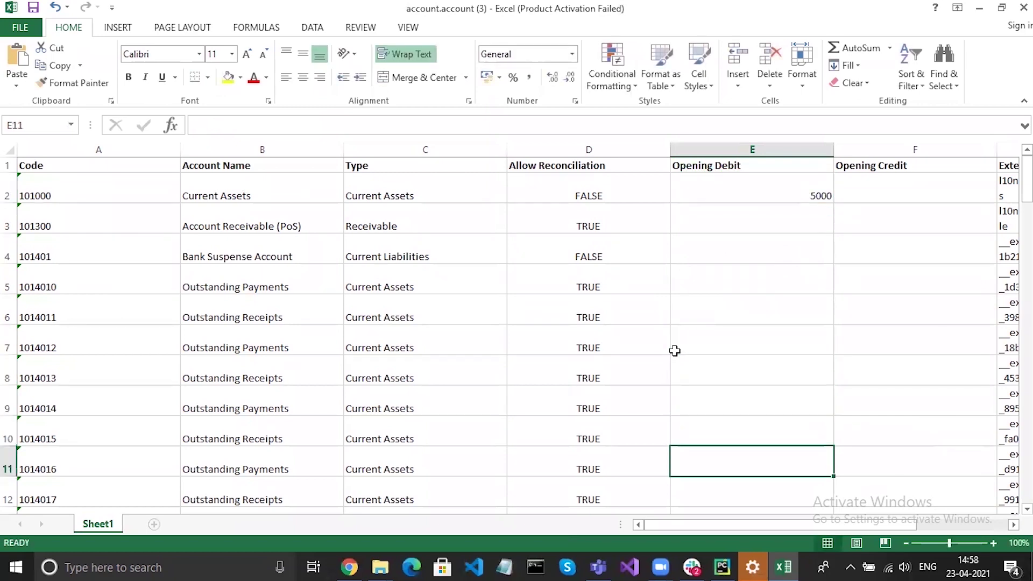
{"action": "key", "text": "Up"}
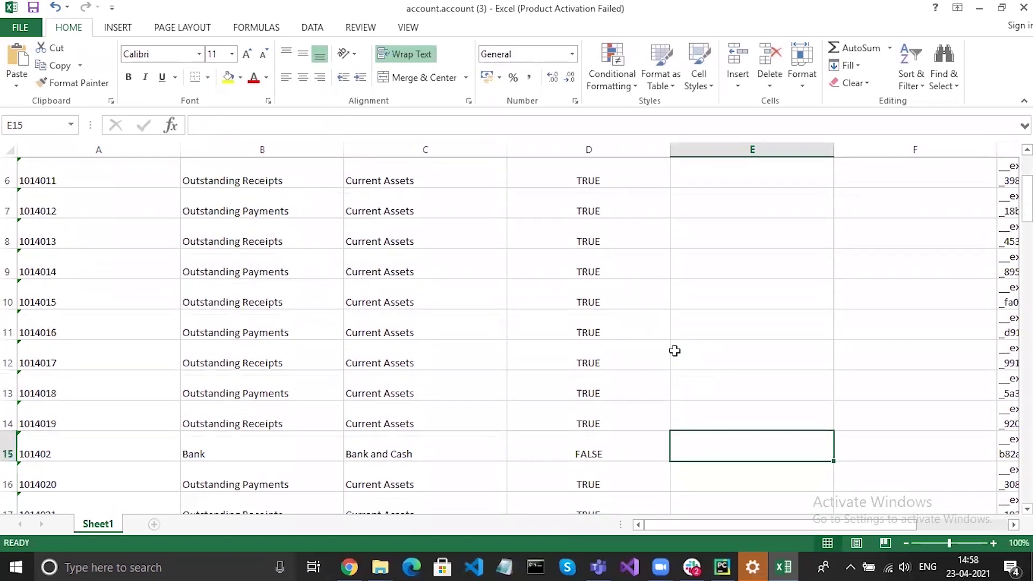
{"action": "key", "text": "Right"}
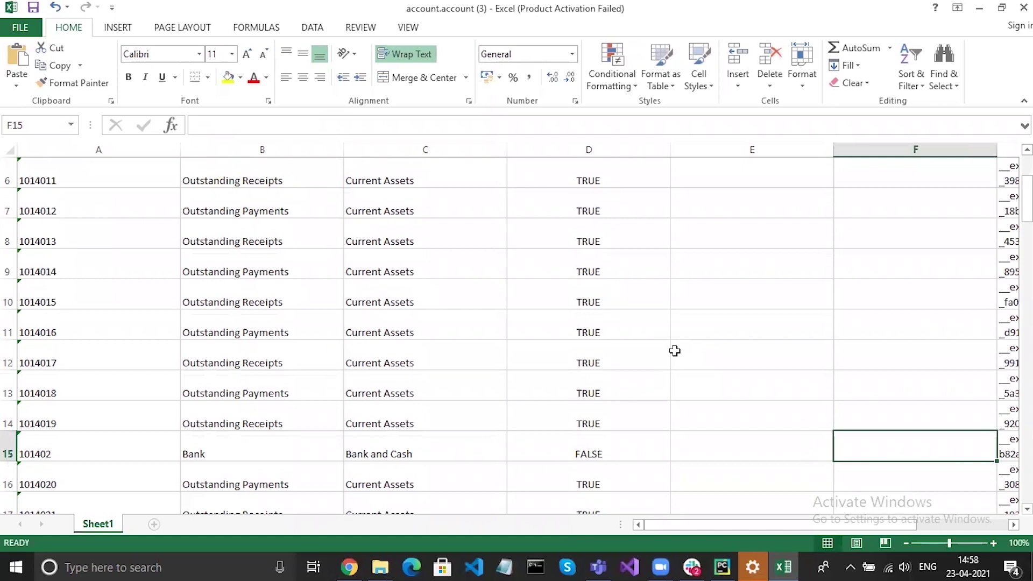
{"action": "type", "text": "600"}
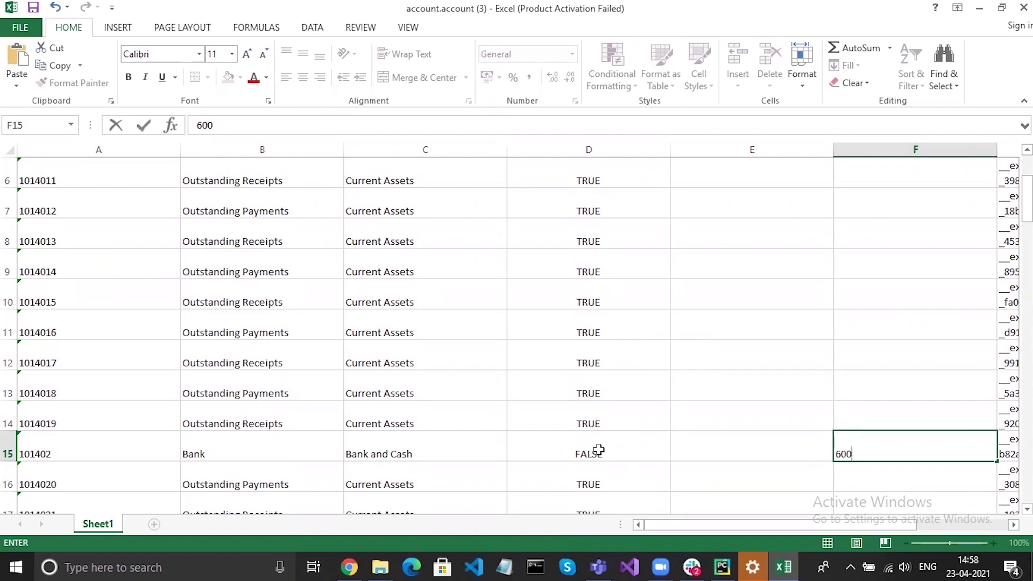
{"action": "key", "text": "Return"}
Set the Opening Debit of account 101501 Cash to 600.
{"action": "key", "text": "Down"}
{"action": "key", "text": "Down"}
{"action": "key", "text": "Down"}
{"action": "key", "text": "Down"}
{"action": "key", "text": "Down"}
{"action": "key", "text": "Down"}
{"action": "key", "text": "Down"}
{"action": "key", "text": "Down"}
{"action": "key", "text": "Down"}
{"action": "key", "text": "Down"}
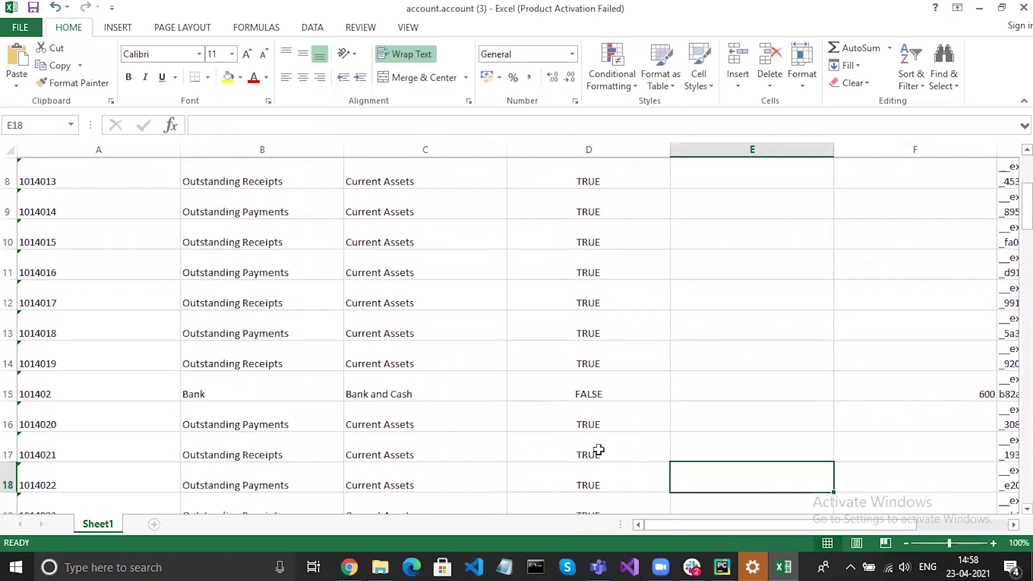
{"action": "key", "text": "Down"}
{"action": "key", "text": "Down"}
{"action": "key", "text": "Down"}
{"action": "key", "text": "Down"}
{"action": "key", "text": "Down"}
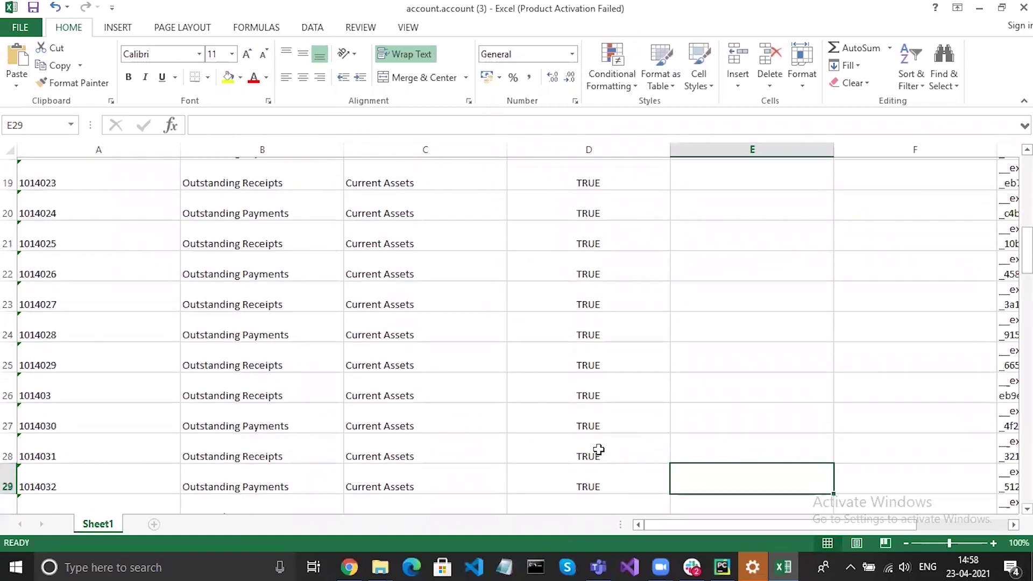
{"action": "key", "text": "Down"}
{"action": "key", "text": "Down"}
{"action": "key", "text": "Down"}
{"action": "key", "text": "Down"}
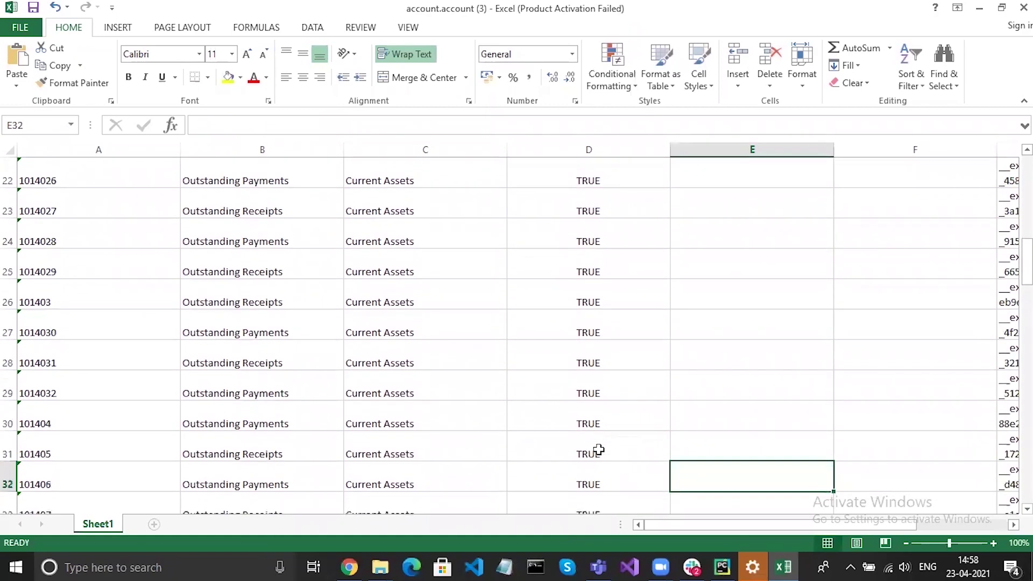
{"action": "key", "text": "Down"}
{"action": "key", "text": "Down"}
{"action": "key", "text": "Down"}
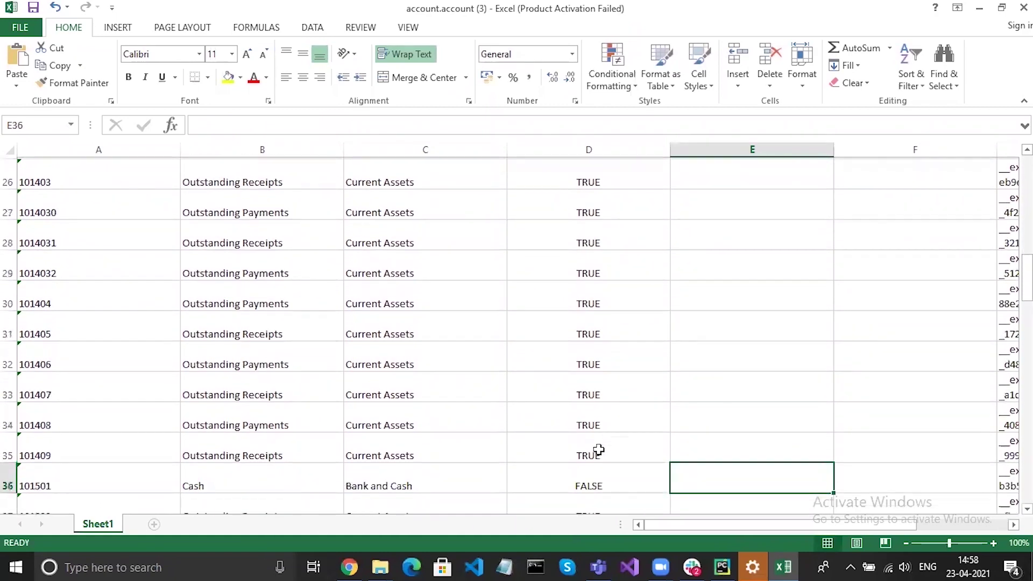
{"action": "key", "text": "Up"}
{"action": "key", "text": "Up"}
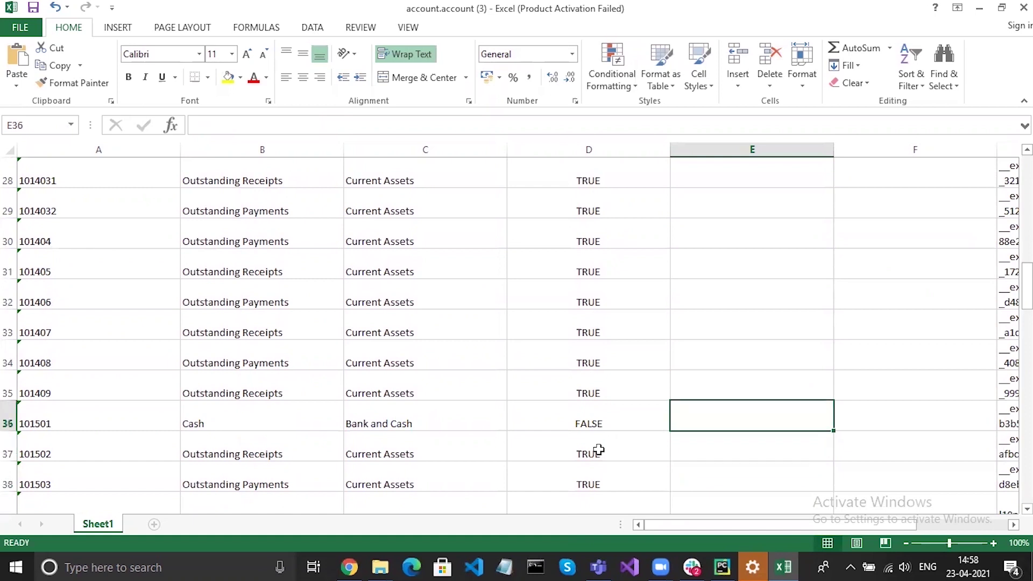
{"action": "type", "text": "600"}
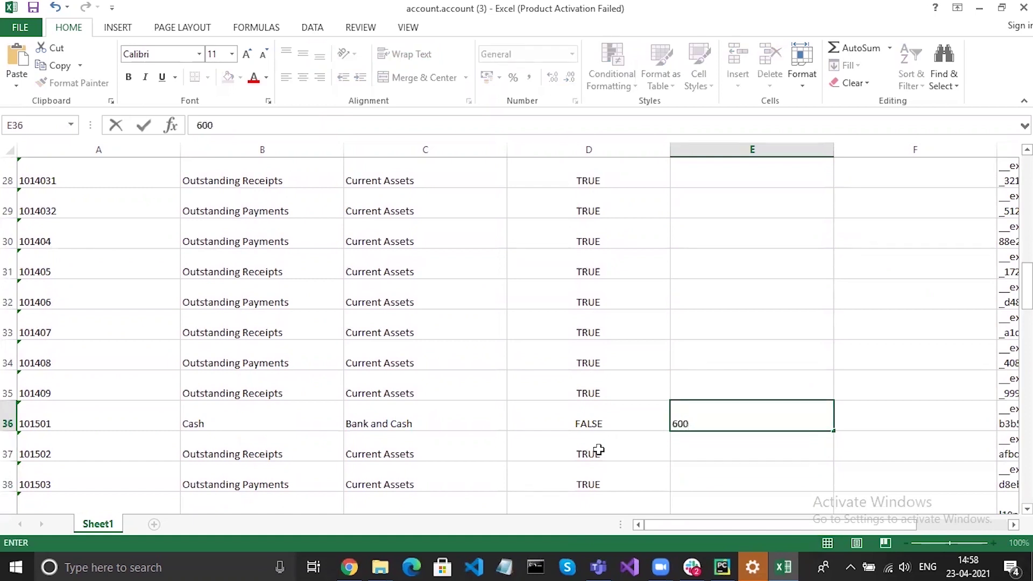
{"action": "key", "text": "Down"}
Set the Opening Credit of account 121000 Account Receivable to 5000.
{"action": "key", "text": "Down"}
{"action": "key", "text": "Down"}
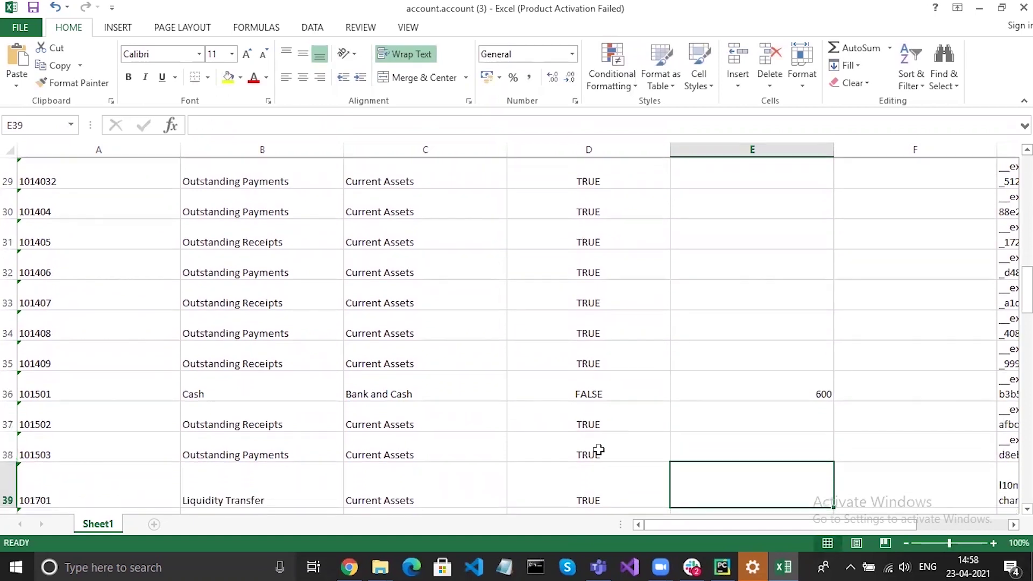
{"action": "key", "text": "Down"}
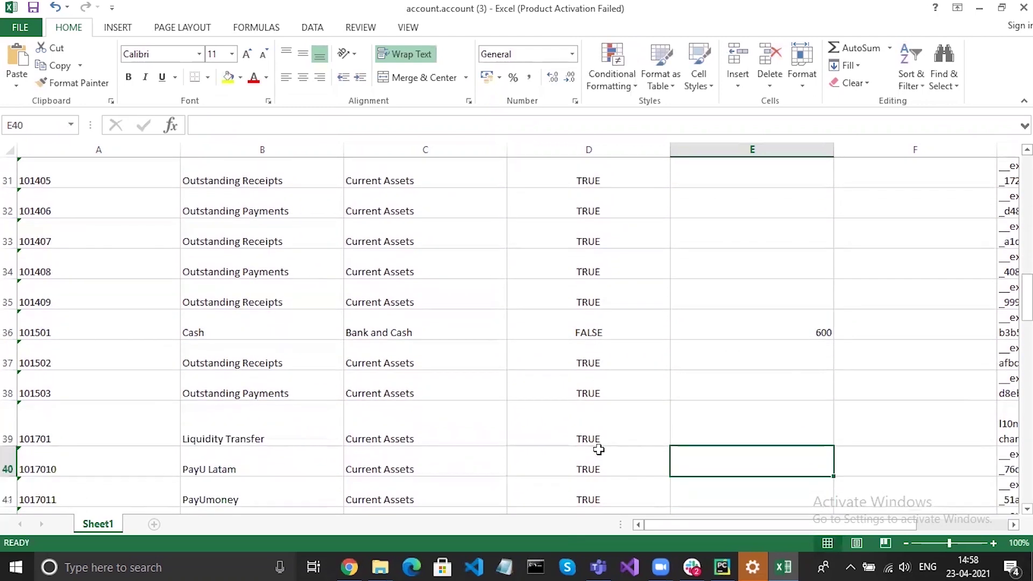
{"action": "key", "text": "Down"}
{"action": "key", "text": "Down"}
{"action": "key", "text": "Down"}
{"action": "key", "text": "Down"}
{"action": "key", "text": "Down"}
{"action": "key", "text": "Down"}
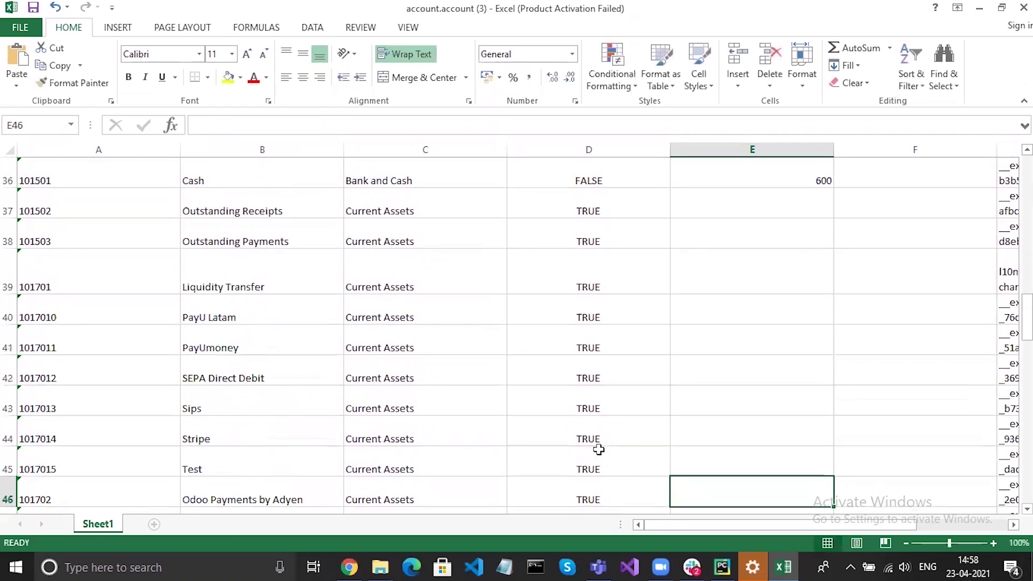
{"action": "key", "text": "Down"}
{"action": "key", "text": "Down"}
{"action": "key", "text": "Down"}
{"action": "key", "text": "Down"}
{"action": "key", "text": "Down"}
{"action": "key", "text": "Down"}
{"action": "key", "text": "Down"}
{"action": "key", "text": "Down"}
{"action": "key", "text": "Down"}
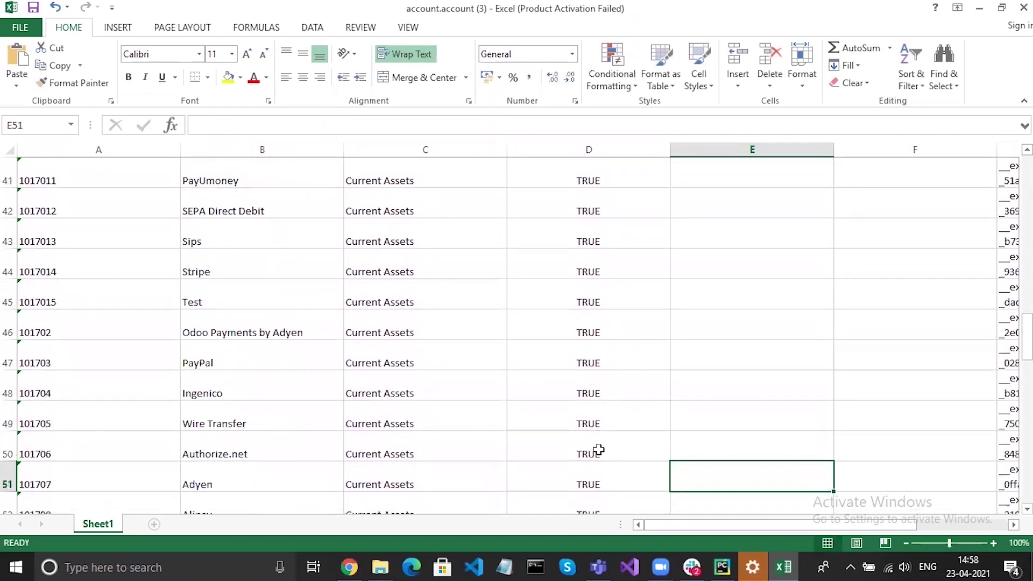
{"action": "key", "text": "Down"}
{"action": "key", "text": "Down"}
{"action": "key", "text": "Down"}
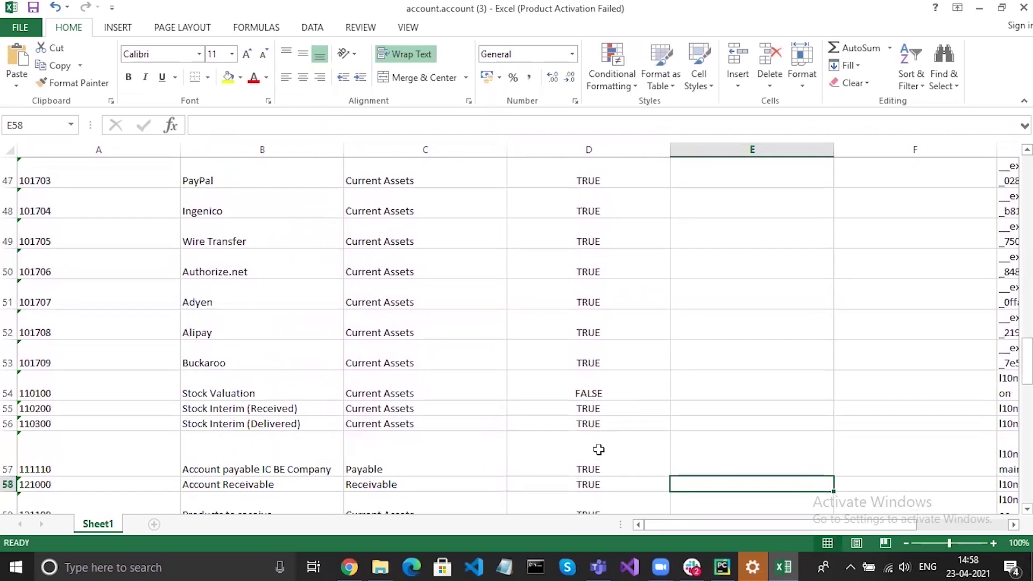
{"action": "key", "text": "Right"}
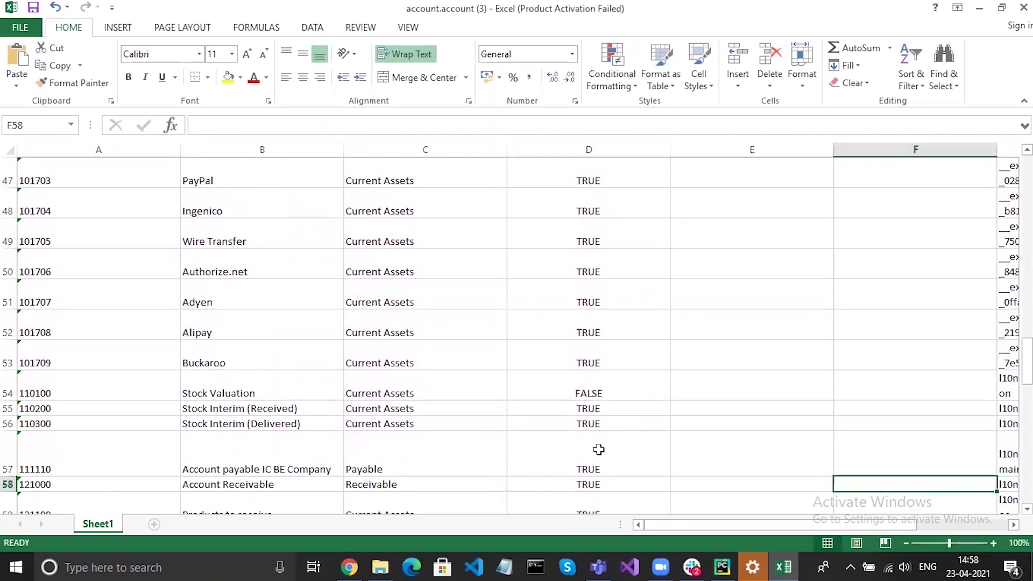
{"action": "type", "text": "5000"}
{"action": "key", "text": "Return"}
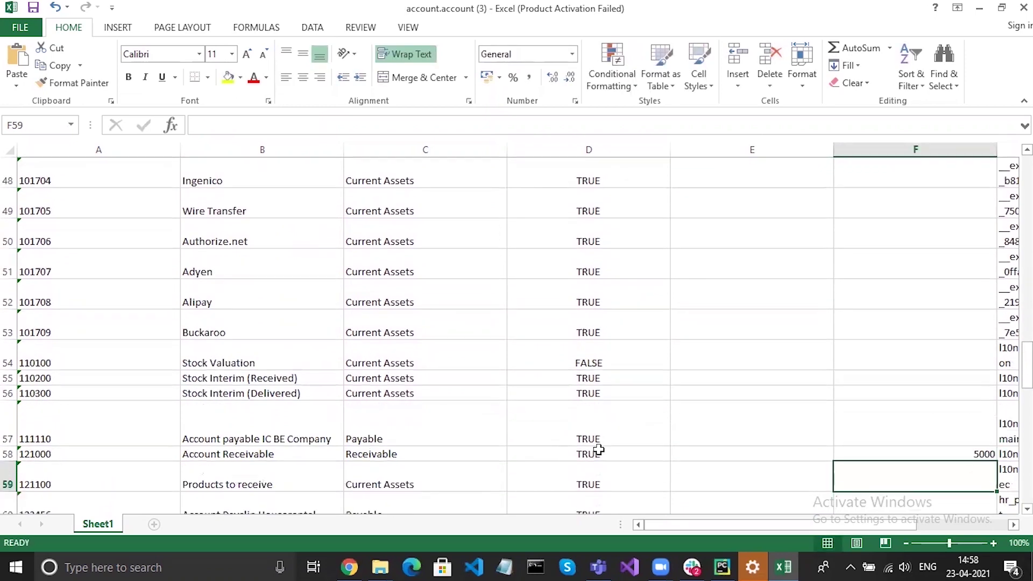
Set the Opening Debit of account 121100 Products to receive to 2000.
{"action": "key", "text": "Left"}
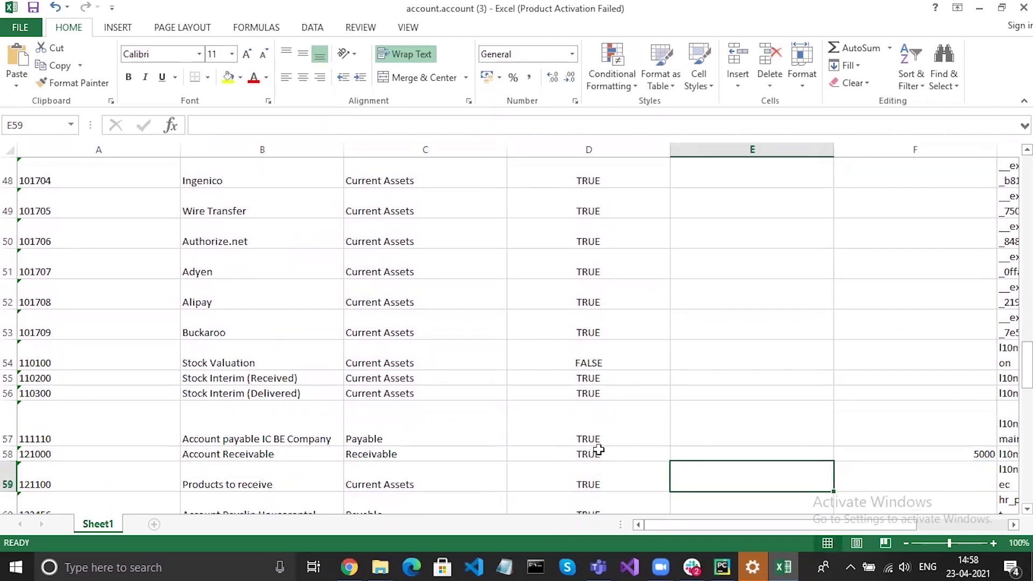
{"action": "type", "text": "2000"}
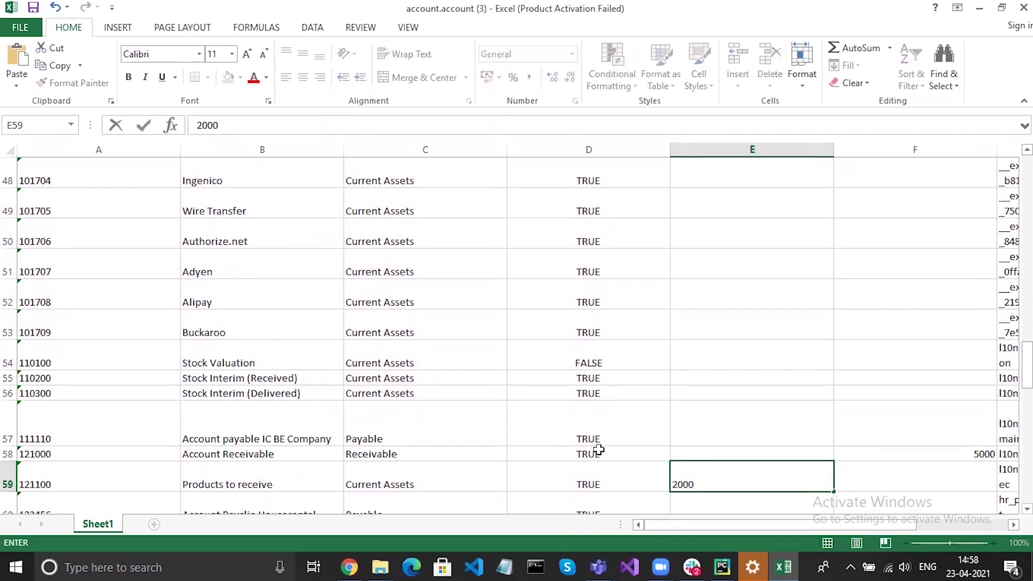
{"action": "key", "text": "Return"}
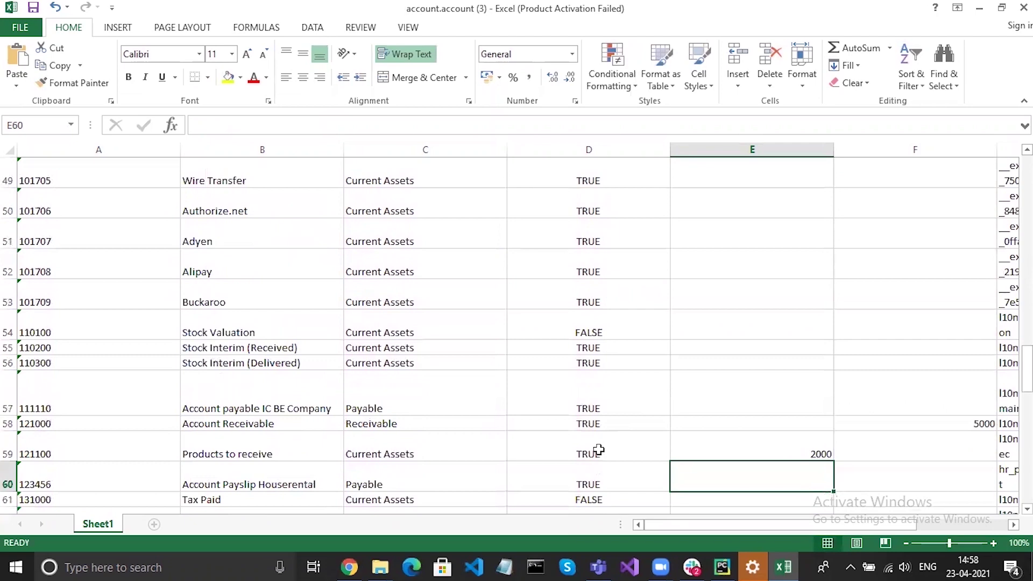
Set the Opening Credit of account 123456 Account Payslip Houserental to 2000.
{"action": "key", "text": "Right"}
{"action": "key", "text": "Down"}
{"action": "key", "text": "Up"}
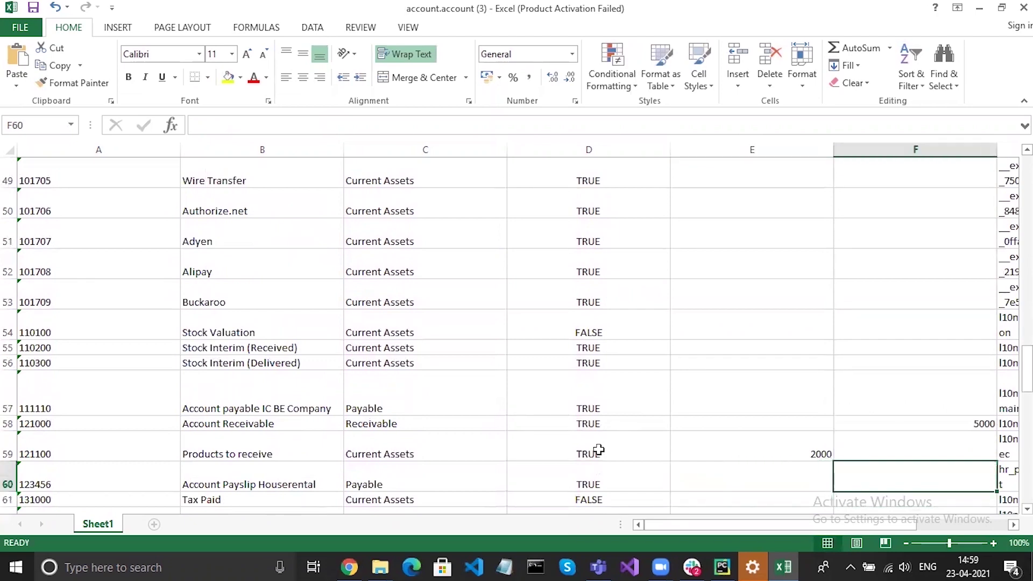
{"action": "type", "text": "2000"}
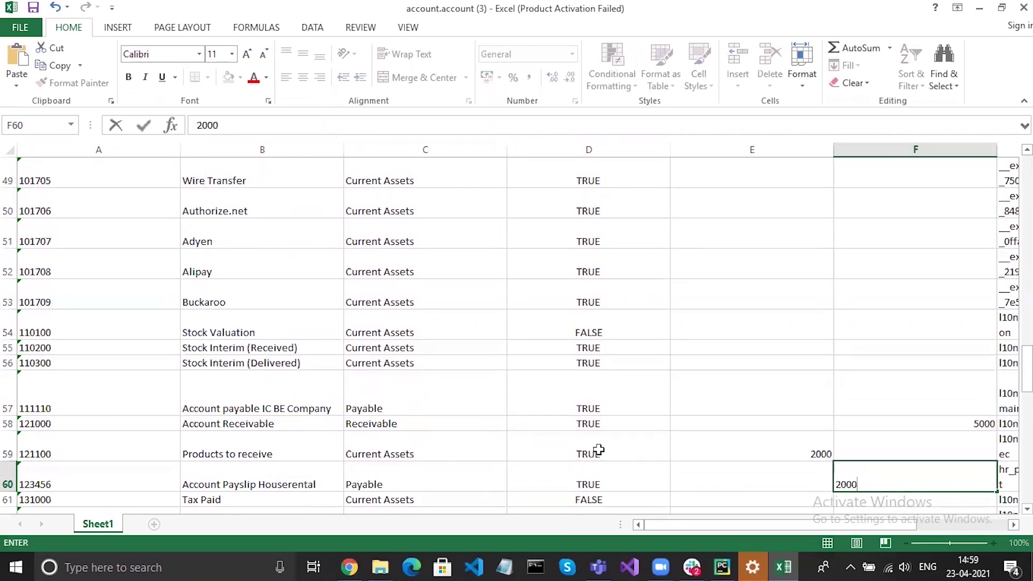
{"action": "key", "text": "Return"}
Set the Opening Debit of account 151000 Fixed Asset to 4000.
{"action": "key", "text": "Down"}
{"action": "key", "text": "Down"}
{"action": "key", "text": "Down"}
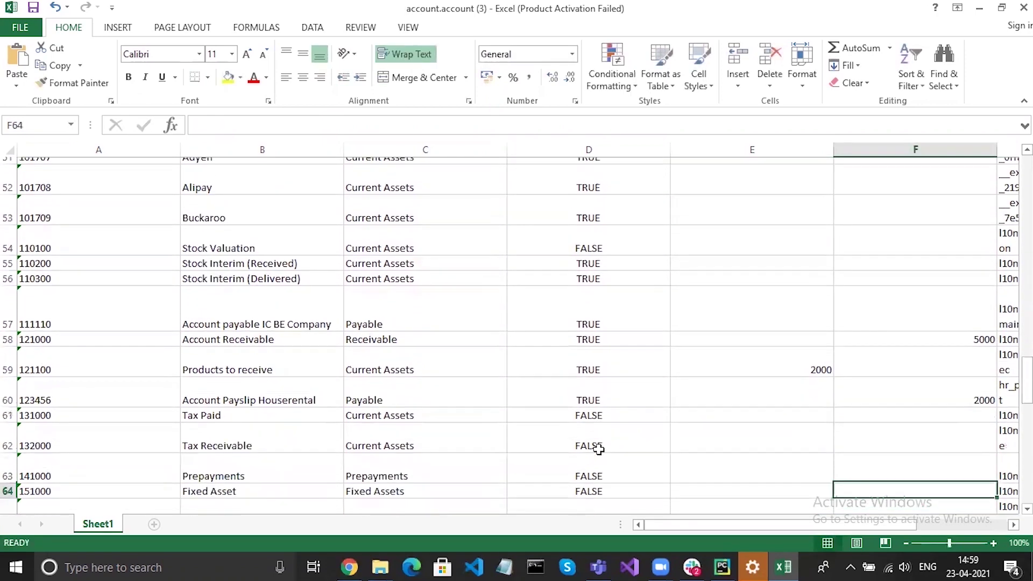
{"action": "key", "text": "Left"}
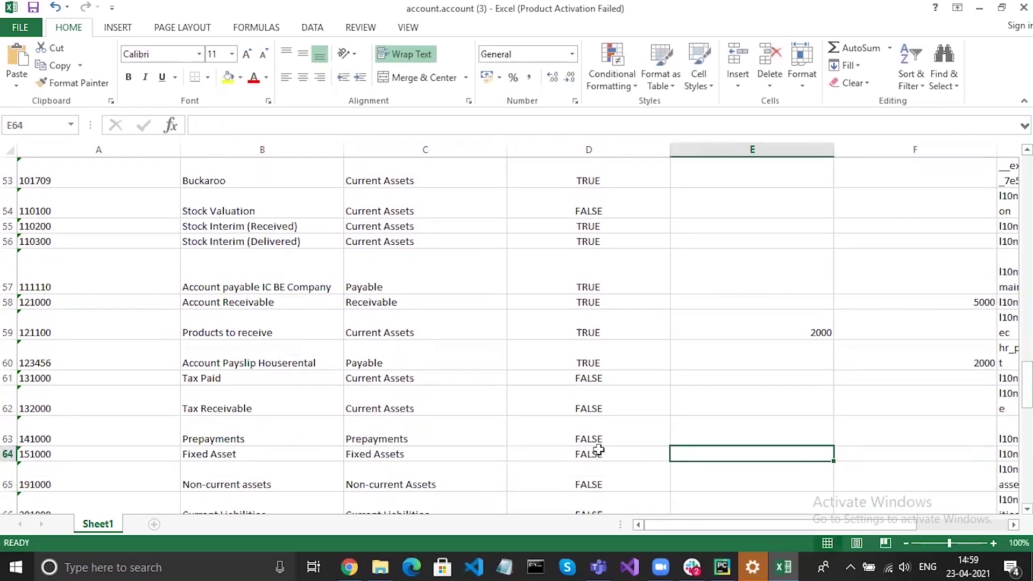
{"action": "type", "text": "4000"}
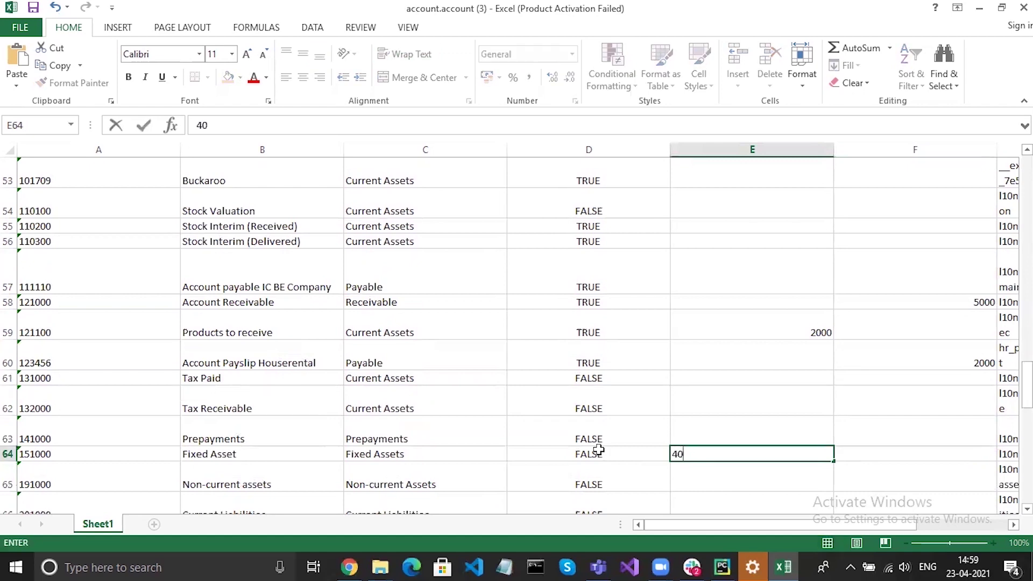
Set the Opening Credit of account 191000 Non-current assets to 4000.
{"action": "left_click", "coordinate": [894, 478]}
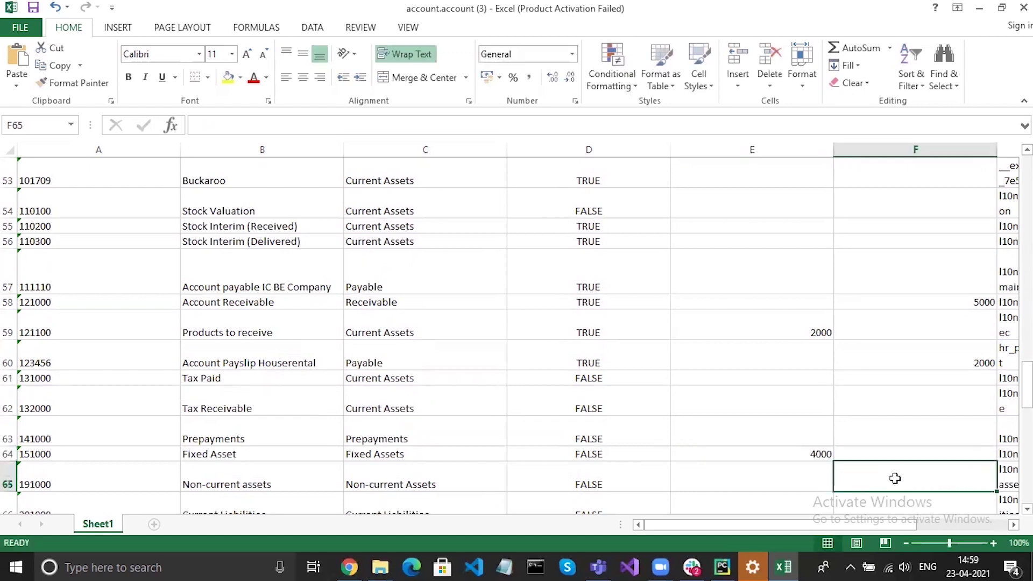
{"action": "type", "text": "400"}
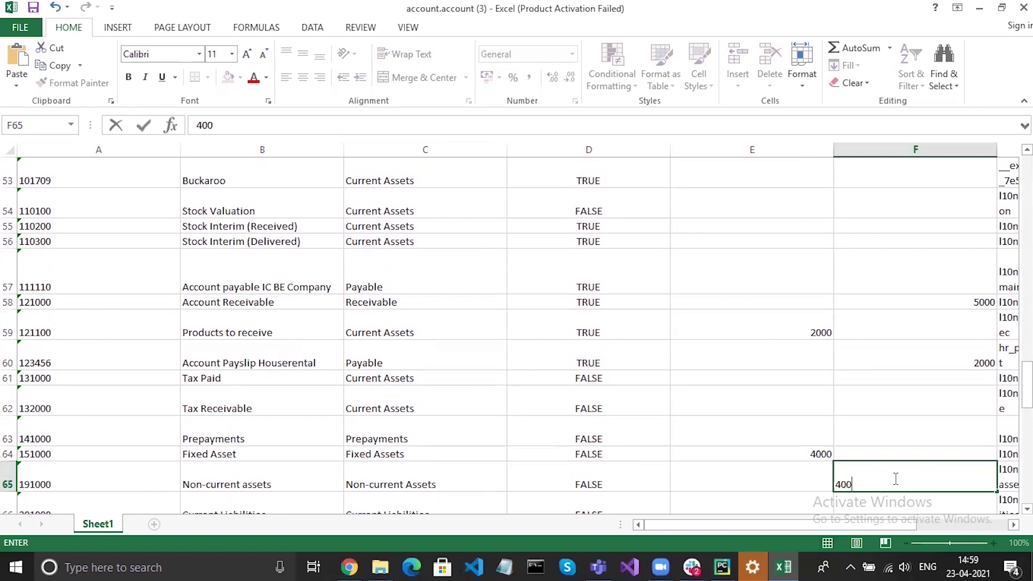
{"action": "type", "text": "0"}
{"action": "key", "text": "Return"}
Set the Opening Credit of account 962000 Sales Expenses to 700.
{"action": "scroll", "coordinate": [894, 478], "scroll_direction": "down", "scroll_amount": 5}
{"action": "left_click", "coordinate": [894, 473]}
{"action": "left_click", "coordinate": [894, 478]}
{"action": "scroll", "coordinate": [895, 478], "scroll_direction": "down", "scroll_amount": 5}
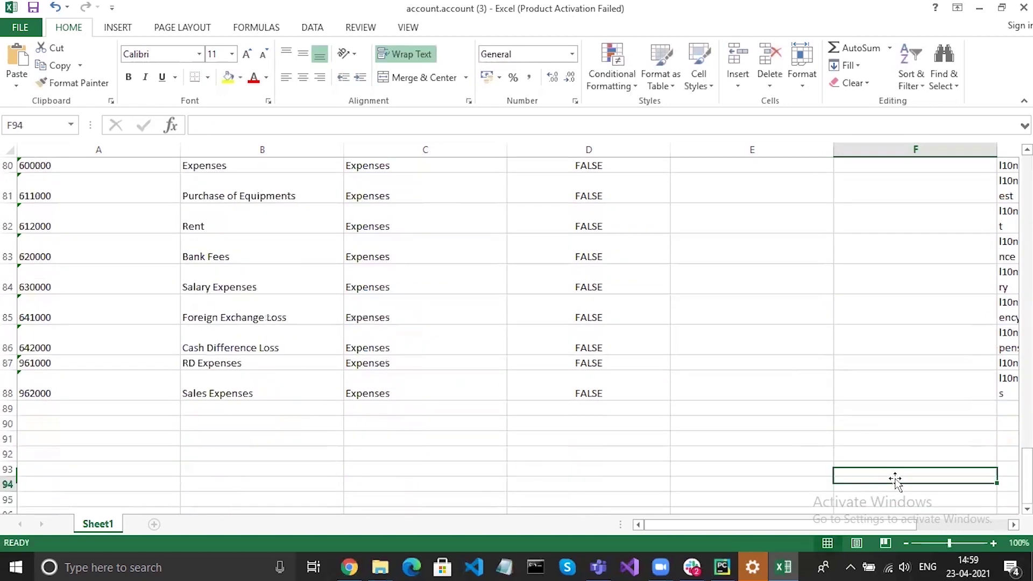
{"action": "left_click", "coordinate": [894, 479]}
{"action": "key", "text": "Up"}
{"action": "key", "text": "Up"}
{"action": "key", "text": "Up"}
{"action": "key", "text": "Up"}
{"action": "key", "text": "Up"}
{"action": "key", "text": "Up"}
{"action": "key", "text": "Up"}
{"action": "key", "text": "Up"}
{"action": "key", "text": "Up"}
{"action": "key", "text": "Up"}
{"action": "key", "text": "Up"}
{"action": "key", "text": "Up"}
{"action": "key", "text": "Up"}
{"action": "key", "text": "Up"}
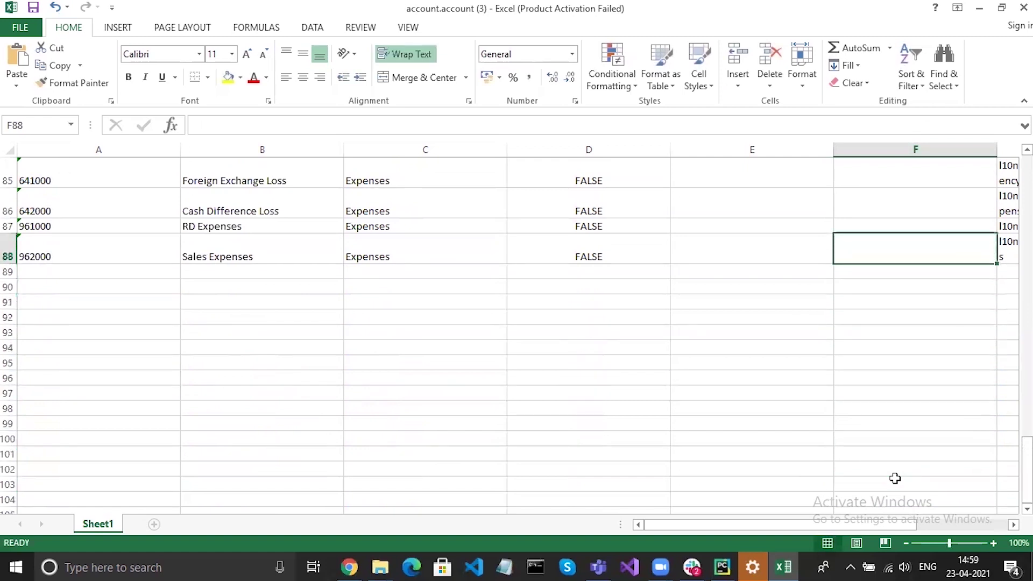
{"action": "type", "text": "700"}
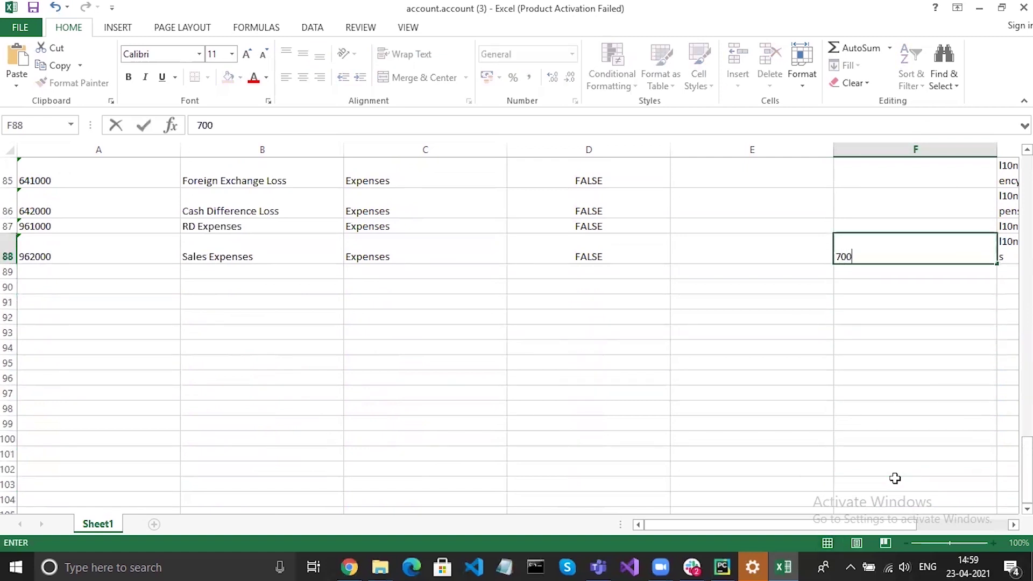
Set the Opening Debit of account 961000 RD Expenses to 700.
{"action": "left_click", "coordinate": [737, 230]}
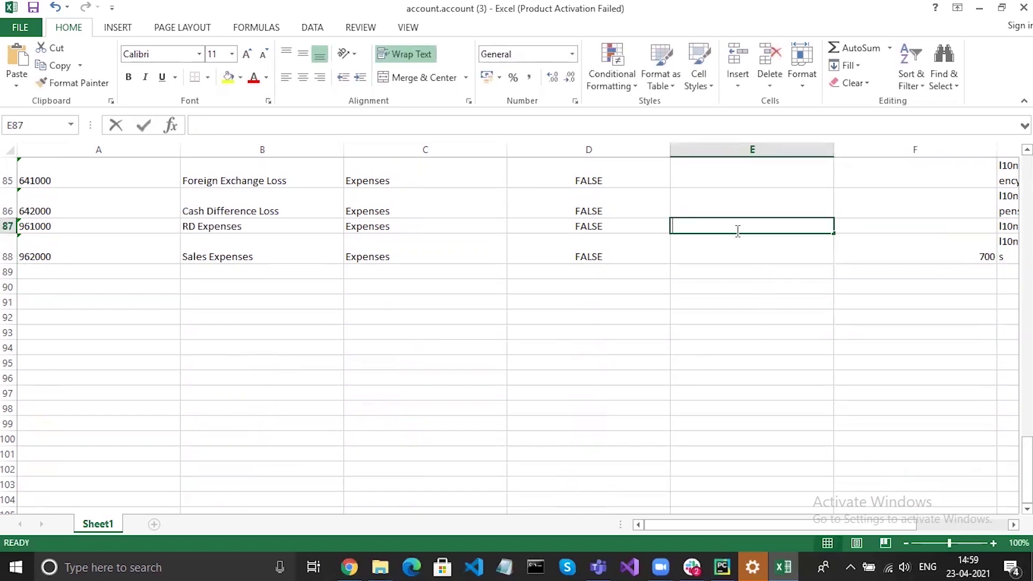
{"action": "type", "text": "700"}
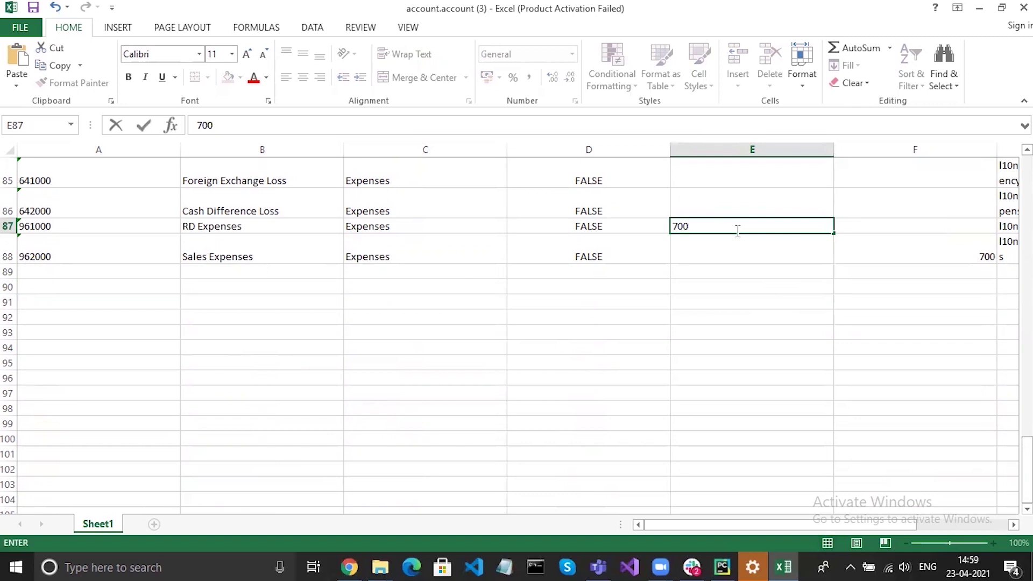
{"action": "key", "text": "Left"}
Look back through the account rows and their opening balances, returning to the first empty row below Sales Expenses.
{"action": "key", "text": "Up"}
{"action": "key", "text": "Up"}
{"action": "key", "text": "Up"}
{"action": "key", "text": "Up"}
{"action": "key", "text": "Up"}
{"action": "key", "text": "Down"}
{"action": "key", "text": "Down"}
{"action": "key", "text": "Down"}
{"action": "key", "text": "Down"}
{"action": "key", "text": "Down"}
{"action": "key", "text": "Down"}
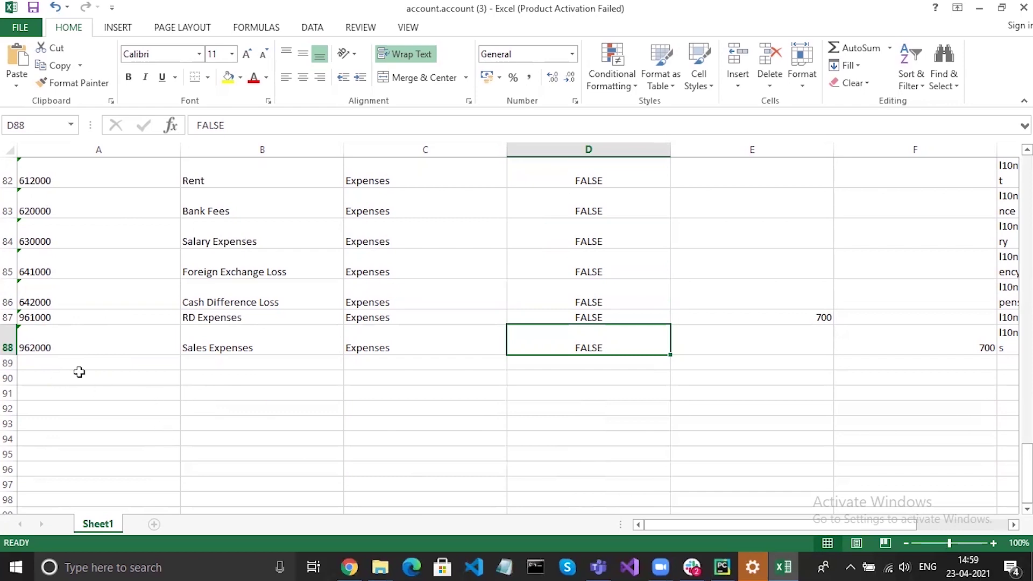
{"action": "left_click", "coordinate": [114, 314]}
{"action": "key", "text": "Up"}
{"action": "key", "text": "Up"}
{"action": "key", "text": "Up"}
{"action": "key", "text": "Up"}
{"action": "key", "text": "Up"}
{"action": "key", "text": "Up"}
{"action": "key", "text": "Up"}
{"action": "key", "text": "Up"}
{"action": "key", "text": "Up"}
{"action": "key", "text": "Up"}
{"action": "key", "text": "Up"}
{"action": "key", "text": "Up"}
{"action": "key", "text": "Up"}
{"action": "key", "text": "Up"}
{"action": "key", "text": "Up"}
{"action": "key", "text": "Up"}
{"action": "key", "text": "Up"}
{"action": "key", "text": "Up"}
{"action": "key", "text": "Up"}
{"action": "key", "text": "Up"}
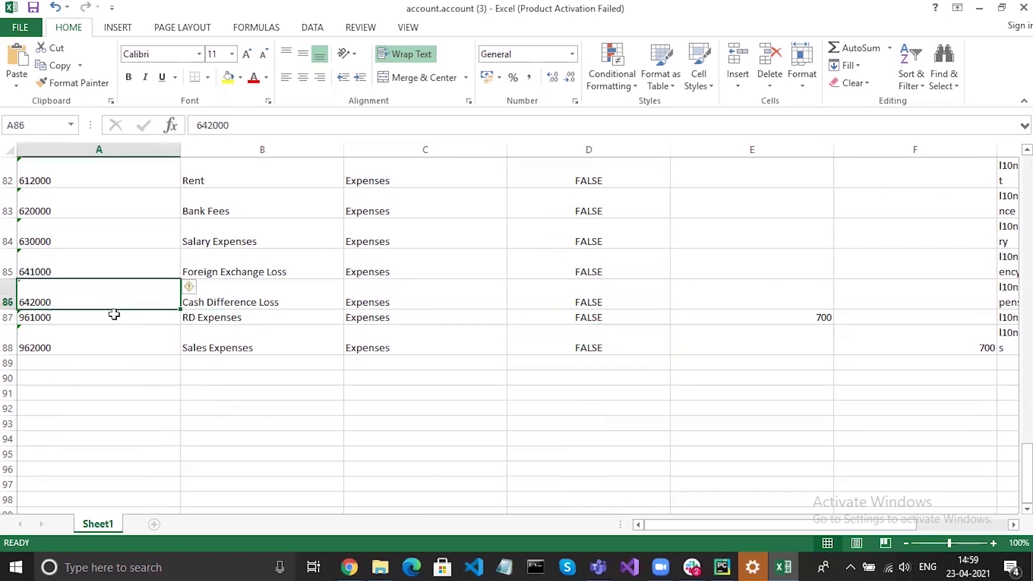
{"action": "key", "text": "Up"}
{"action": "key", "text": "Up"}
{"action": "key", "text": "Up"}
{"action": "key", "text": "Up"}
{"action": "key", "text": "Up"}
{"action": "key", "text": "Up"}
{"action": "key", "text": "Up"}
{"action": "key", "text": "Up"}
{"action": "key", "text": "Up"}
{"action": "key", "text": "Up"}
{"action": "key", "text": "Up"}
{"action": "key", "text": "Up"}
{"action": "key", "text": "Up"}
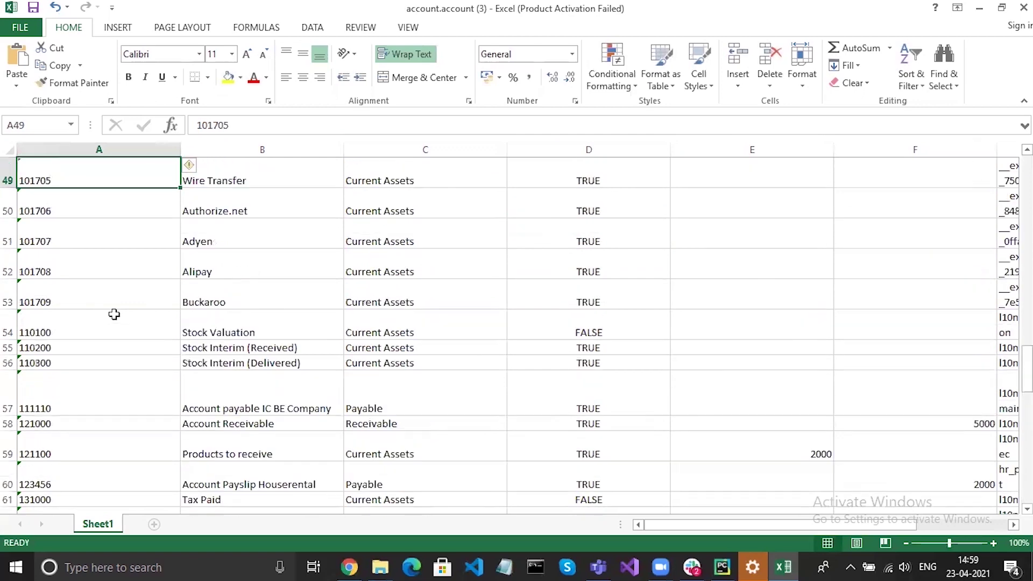
{"action": "key", "text": "Up"}
{"action": "key", "text": "Down"}
{"action": "key", "text": "Down"}
{"action": "left_click", "coordinate": [114, 314]}
{"action": "key", "text": "Down"}
{"action": "key", "text": "Down"}
{"action": "key", "text": "Down"}
{"action": "key", "text": "Down"}
{"action": "key", "text": "Down"}
{"action": "key", "text": "Down"}
{"action": "key", "text": "Down"}
{"action": "key", "text": "Down"}
{"action": "key", "text": "Down"}
{"action": "key", "text": "Down"}
{"action": "key", "text": "Down"}
{"action": "key", "text": "Down"}
{"action": "key", "text": "Down"}
{"action": "key", "text": "Down"}
{"action": "key", "text": "Down"}
{"action": "key", "text": "Down"}
{"action": "key", "text": "Down"}
{"action": "key", "text": "Down"}
{"action": "key", "text": "Down"}
{"action": "key", "text": "Down"}
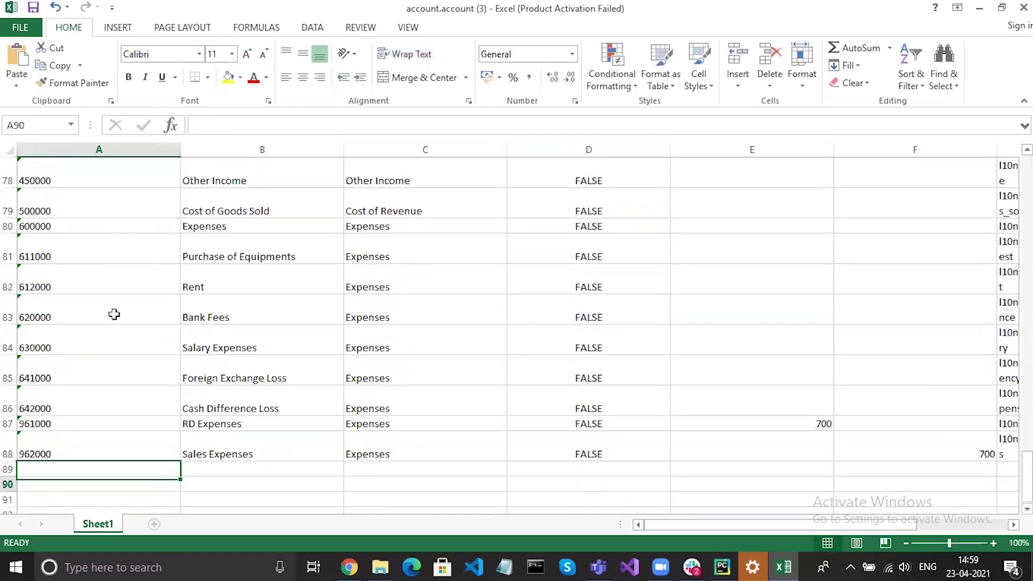
{"action": "key", "text": "Up"}
{"action": "key", "text": "Up"}
{"action": "key", "text": "Up"}
{"action": "key", "text": "Up"}
{"action": "key", "text": "Up"}
{"action": "key", "text": "Up"}
{"action": "key", "text": "Up"}
{"action": "key", "text": "Up"}
{"action": "key", "text": "Up"}
{"action": "key", "text": "Up"}
{"action": "key", "text": "Up"}
{"action": "key", "text": "Up"}
{"action": "key", "text": "Up"}
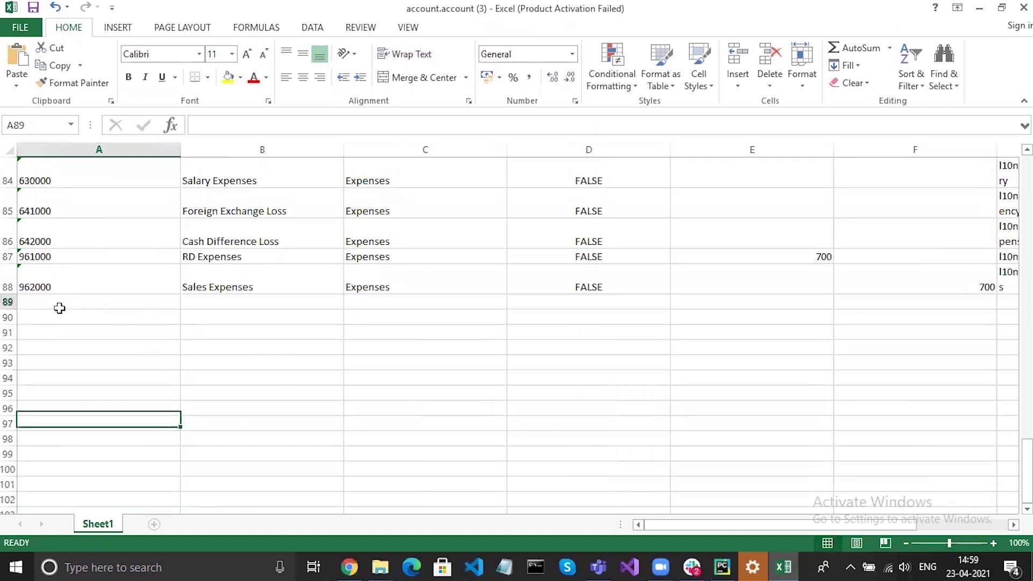
Add a new account in row 89 with code 957899 and the name Machines Expenses.
{"action": "type", "text": "9"}
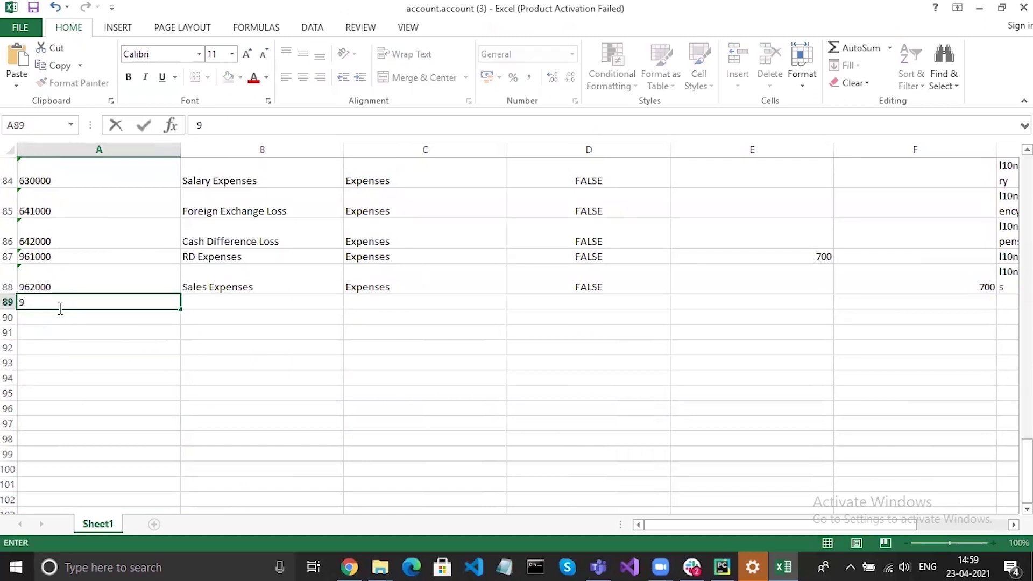
{"action": "type", "text": "57899"}
{"action": "left_click", "coordinate": [265, 304]}
{"action": "type", "text": "C"}
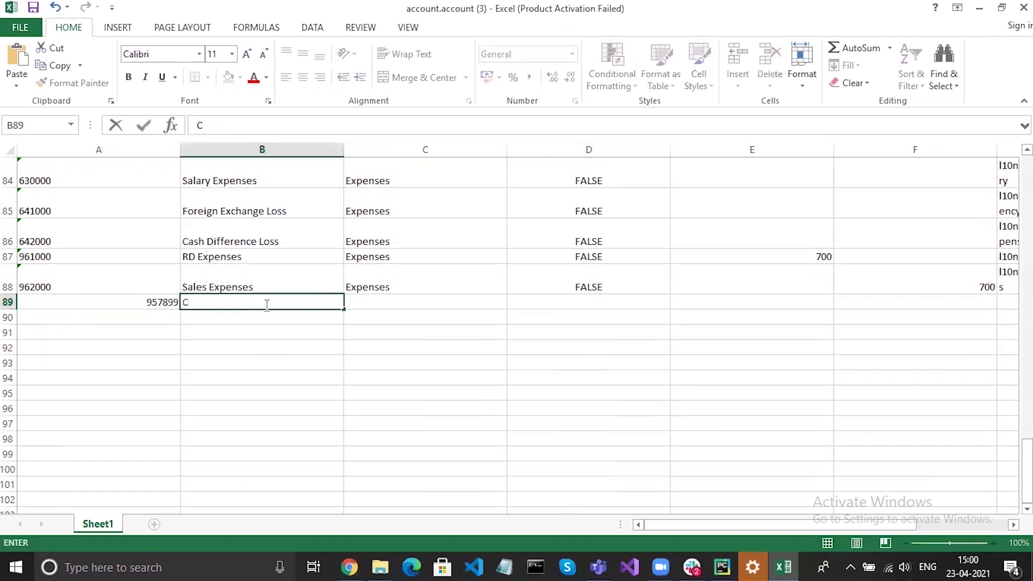
{"action": "key", "text": "BackSpace"}
{"action": "type", "text": "Machines"}
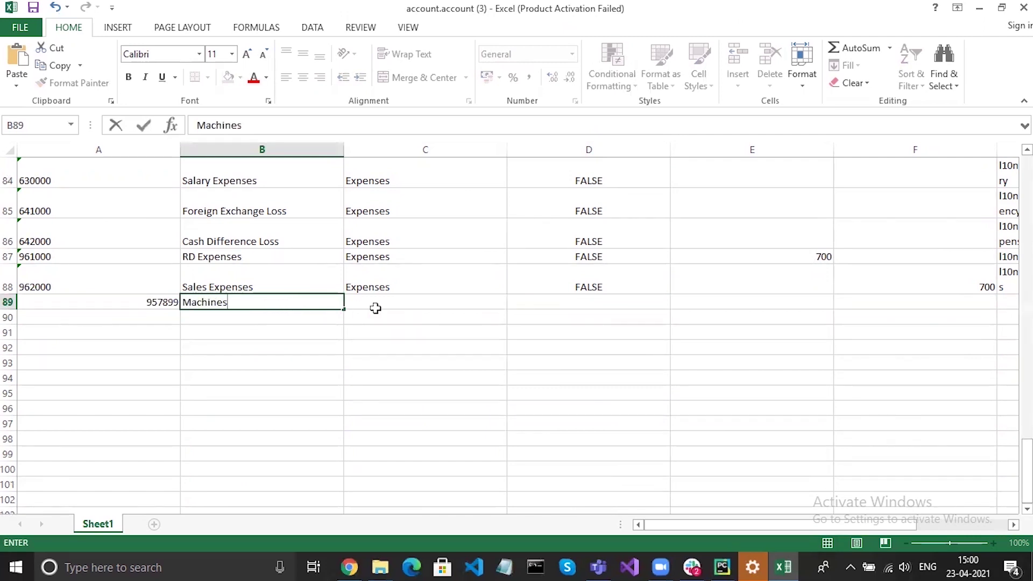
{"action": "type", "text": "Expenses"}
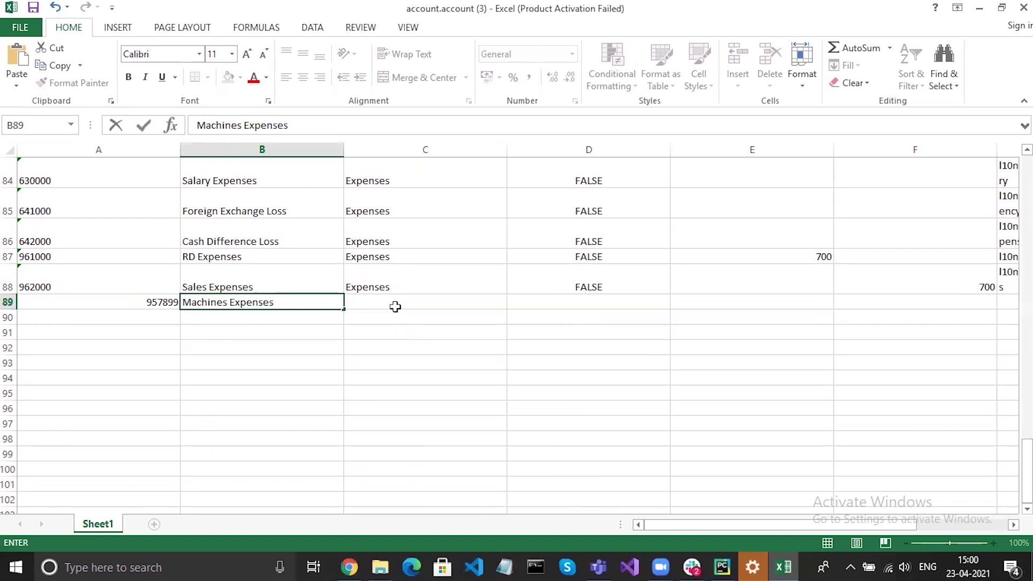
Complete the Machines Expenses row with type Expenses, FALSE in column D and an Opening Debit of 6000.
{"action": "left_click", "coordinate": [395, 306]}
{"action": "type", "text": "Expenses"}
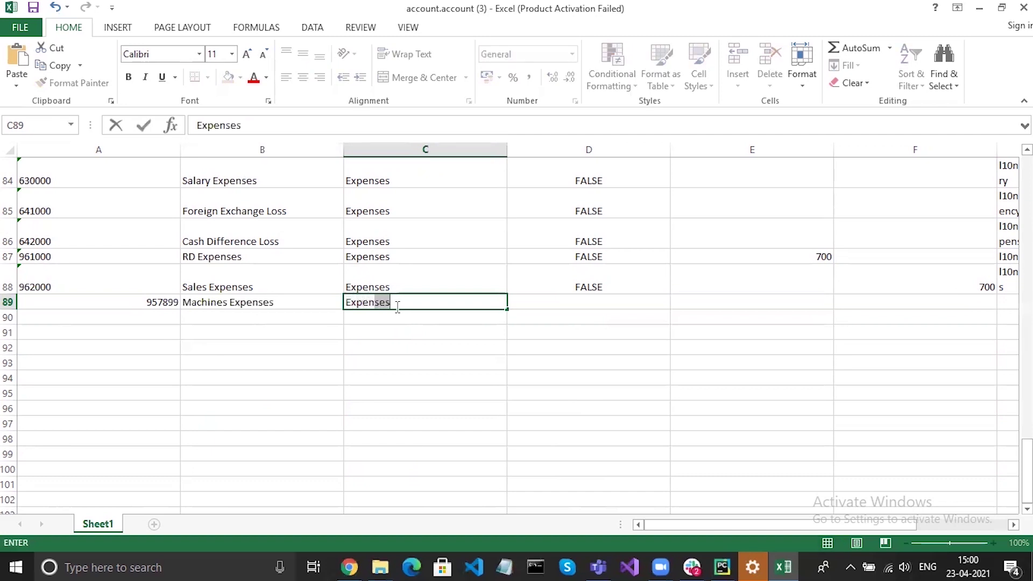
{"action": "left_click", "coordinate": [612, 308]}
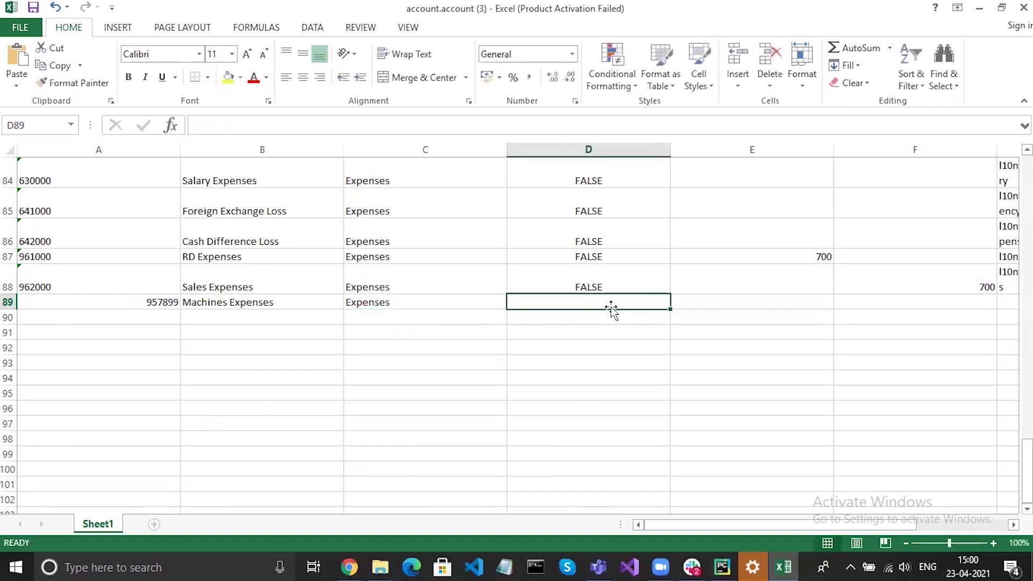
{"action": "type", "text": "FALSE"}
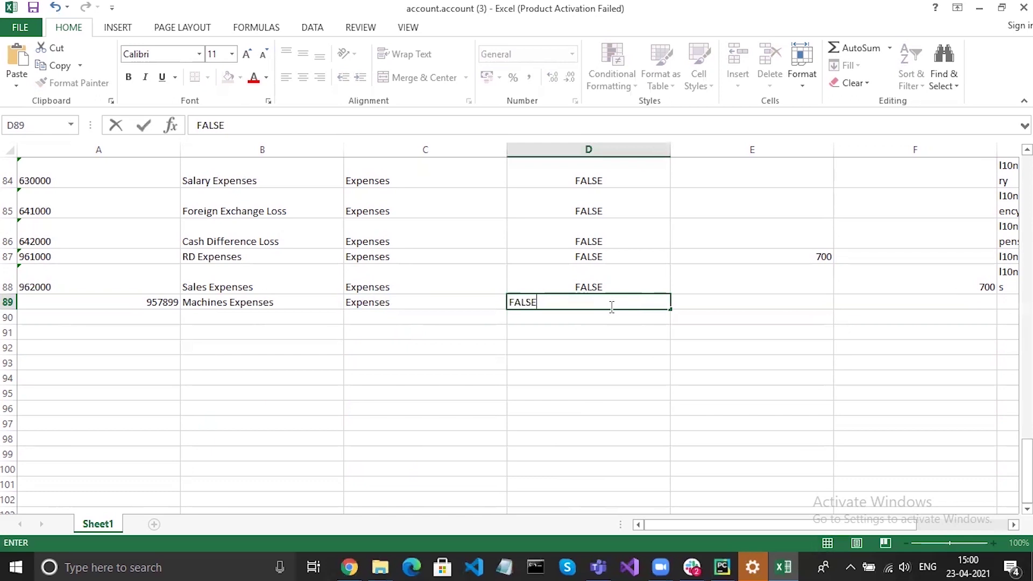
{"action": "left_click", "coordinate": [808, 308]}
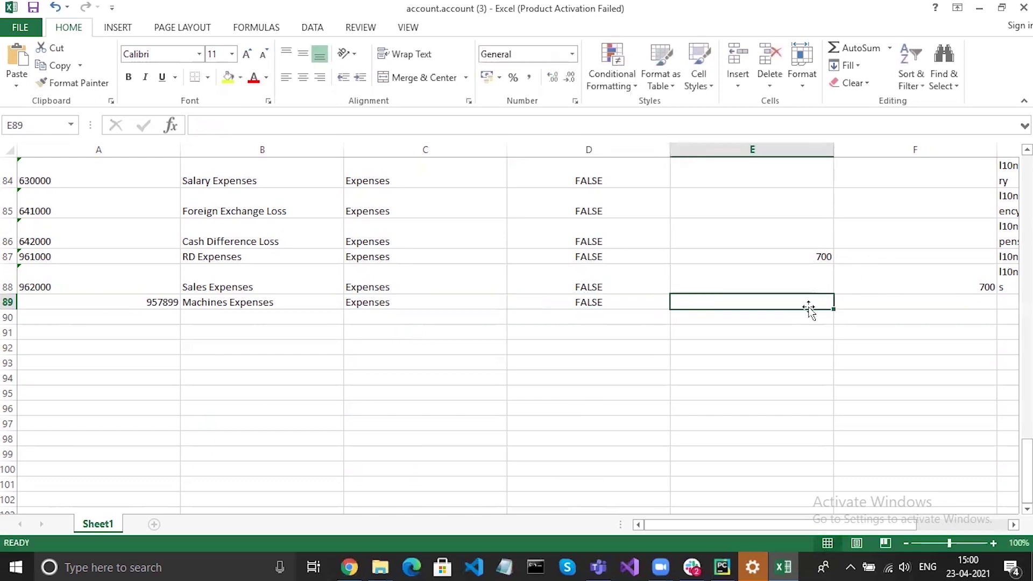
{"action": "type", "text": "6000"}
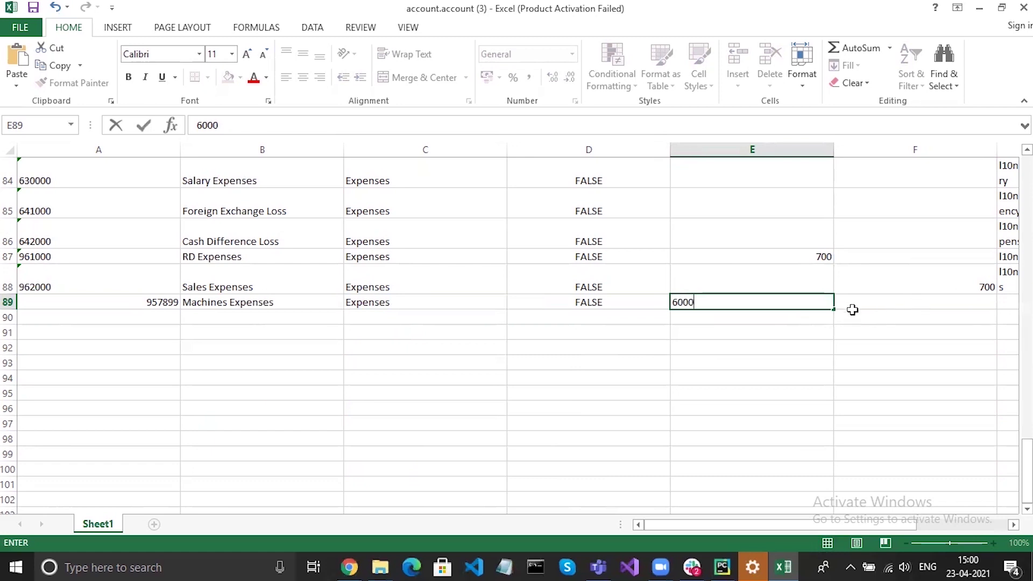
Add a new account in row 90 with code 956748 and the name Purchase Expenses.
{"action": "left_click", "coordinate": [115, 323]}
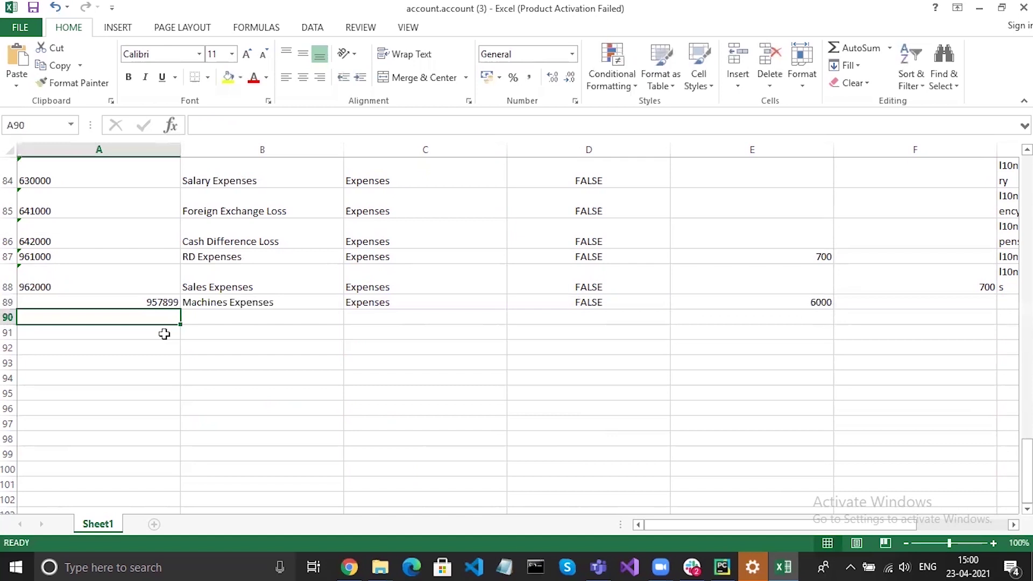
{"action": "type", "text": "9"}
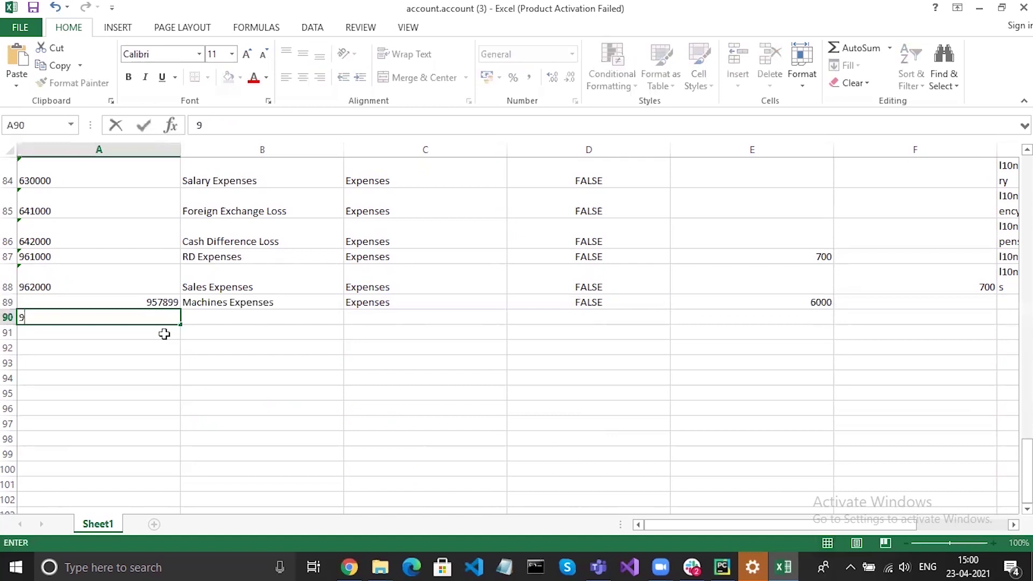
{"action": "type", "text": "56748"}
{"action": "left_click", "coordinate": [240, 319]}
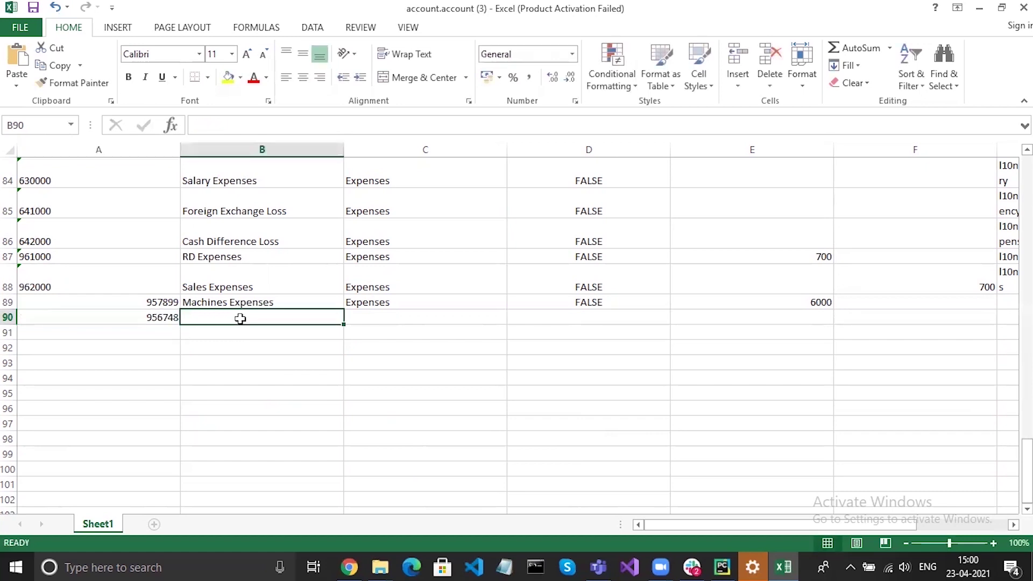
{"action": "type", "text": "Purc"}
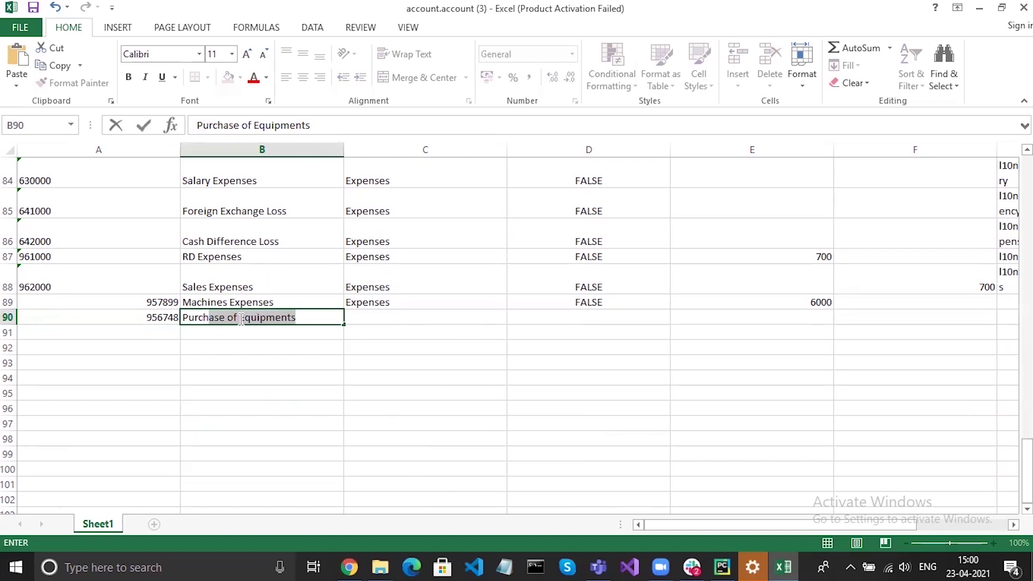
{"action": "type", "text": "hase Expenses"}
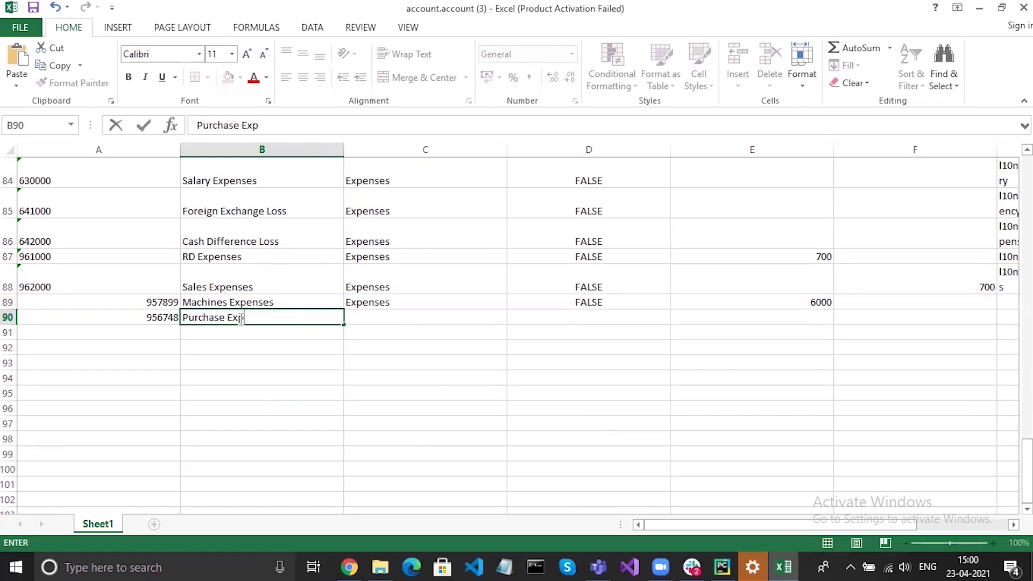
Complete the Purchase Expenses row with type Expenses, FALSE in column D and an Opening Debit of 8000.
{"action": "left_click", "coordinate": [385, 320]}
{"action": "type", "text": "E"}
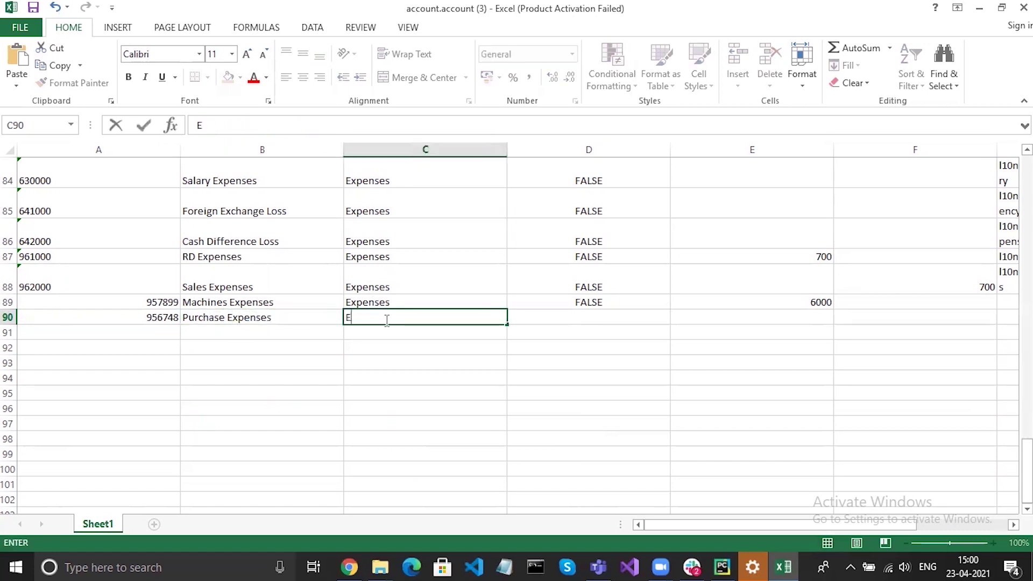
{"action": "type", "text": "xpenses"}
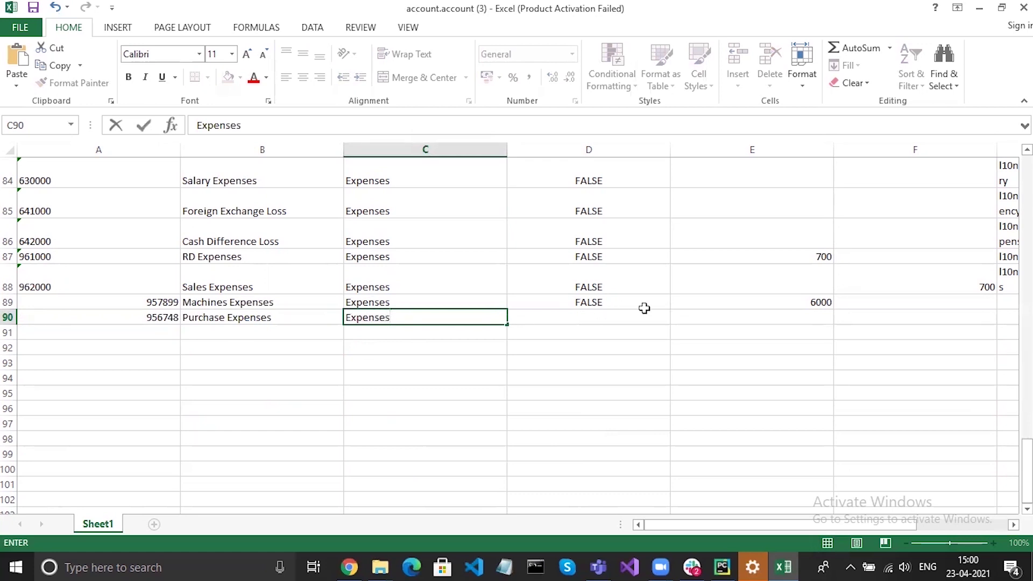
{"action": "left_click", "coordinate": [602, 317]}
{"action": "type", "text": "FALSe"}
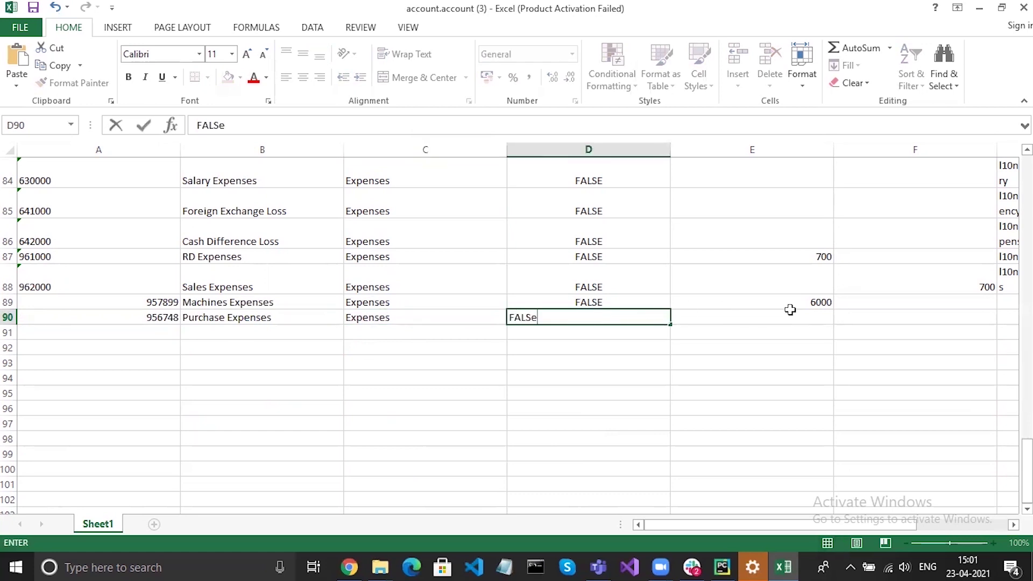
{"action": "key", "text": "BackSpace"}
{"action": "type", "text": "E"}
{"action": "left_click", "coordinate": [819, 316]}
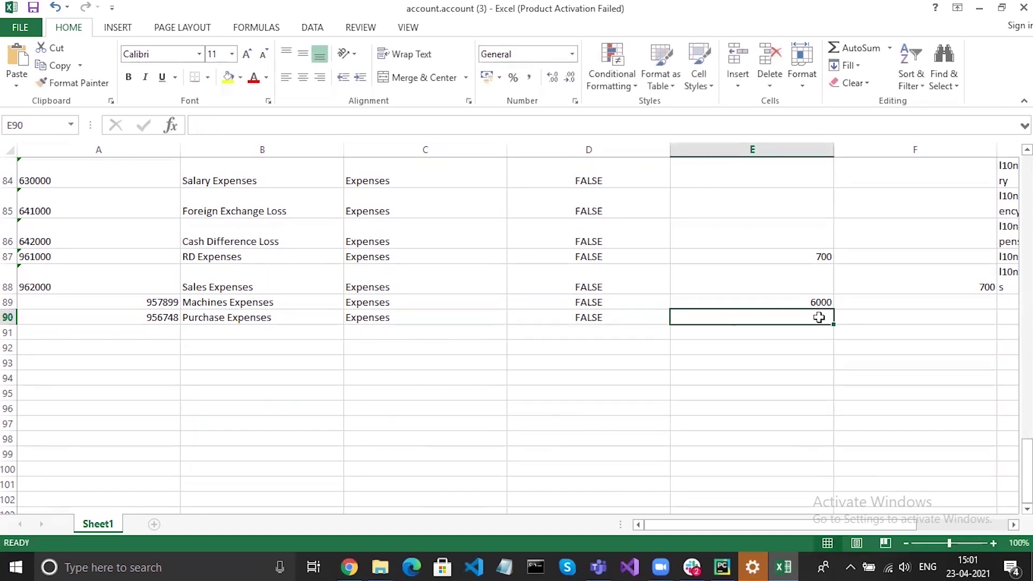
{"action": "type", "text": "8000"}
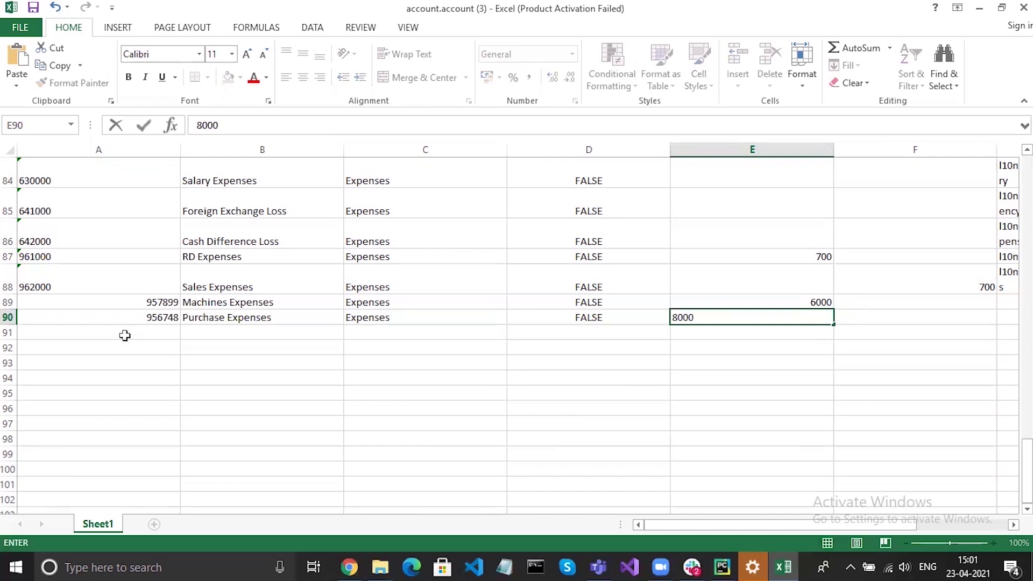
Add a new account in row 91 with code 696767 and the name Computers.
{"action": "left_click", "coordinate": [97, 338]}
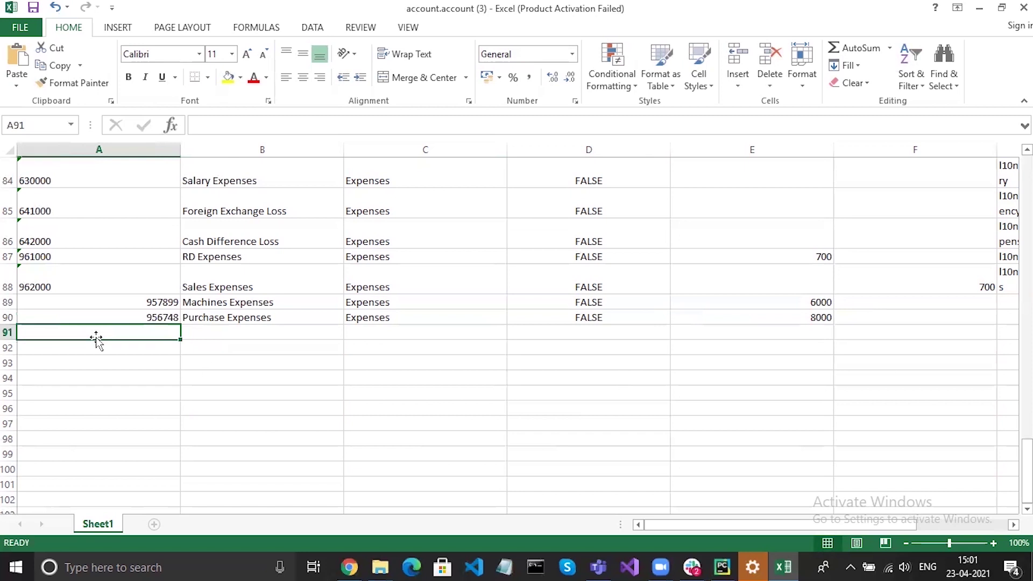
{"action": "type", "text": "96767"}
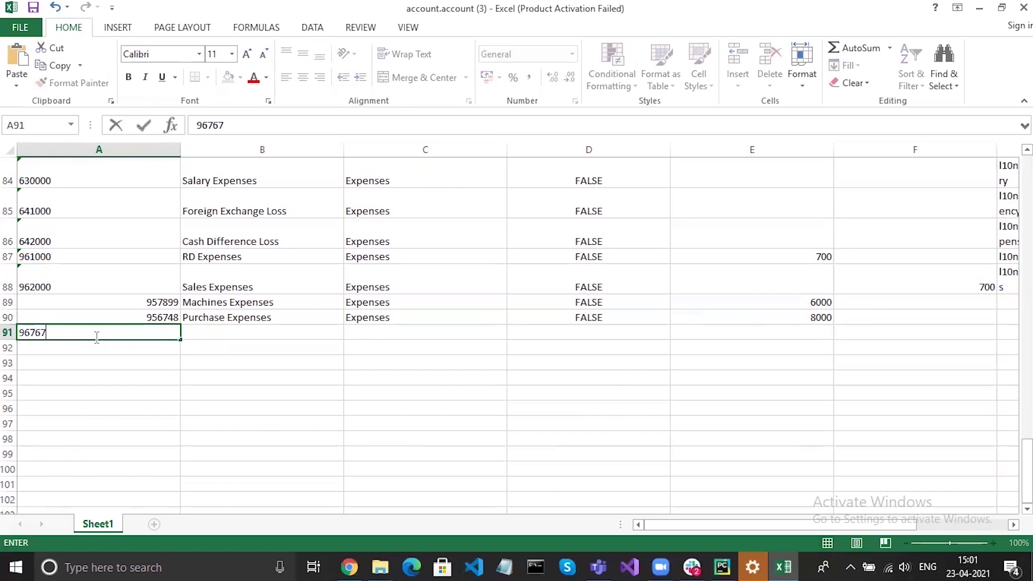
{"action": "key", "text": "ctrl+Return"}
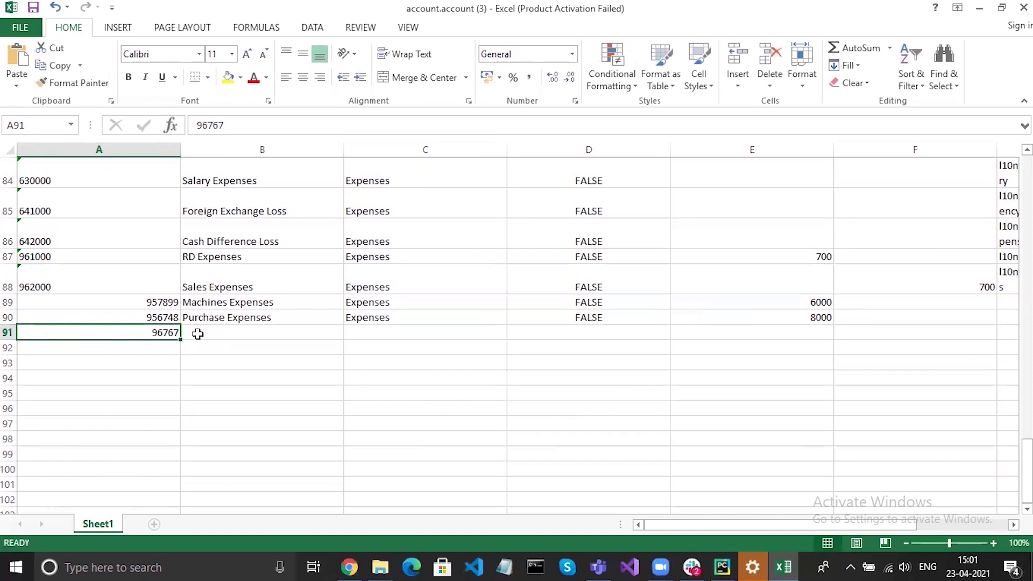
{"action": "double_click", "coordinate": [156, 332]}
{"action": "key", "text": "BackSpace"}
{"action": "type", "text": "6"}
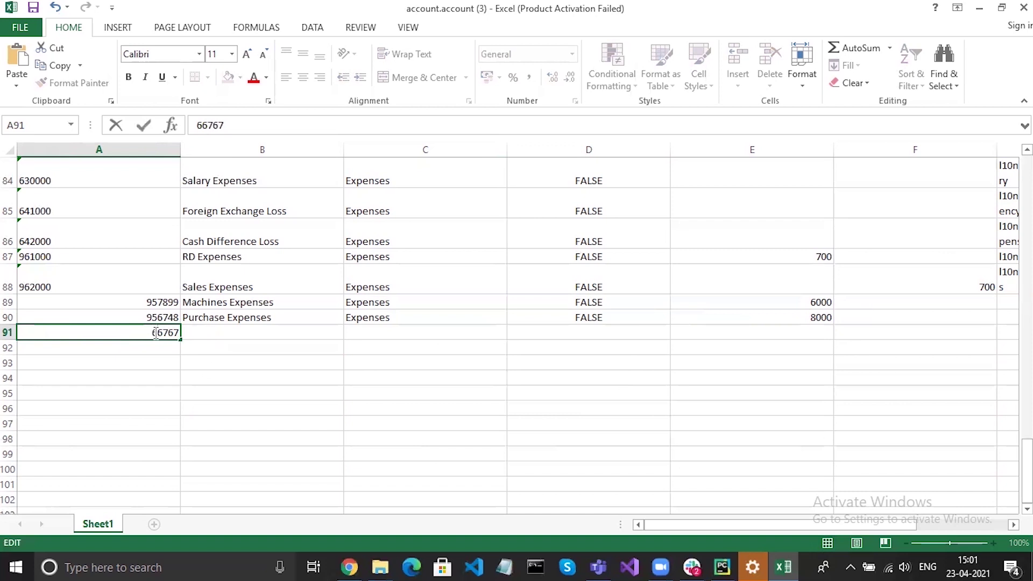
{"action": "type", "text": "9"}
{"action": "left_click", "coordinate": [240, 333]}
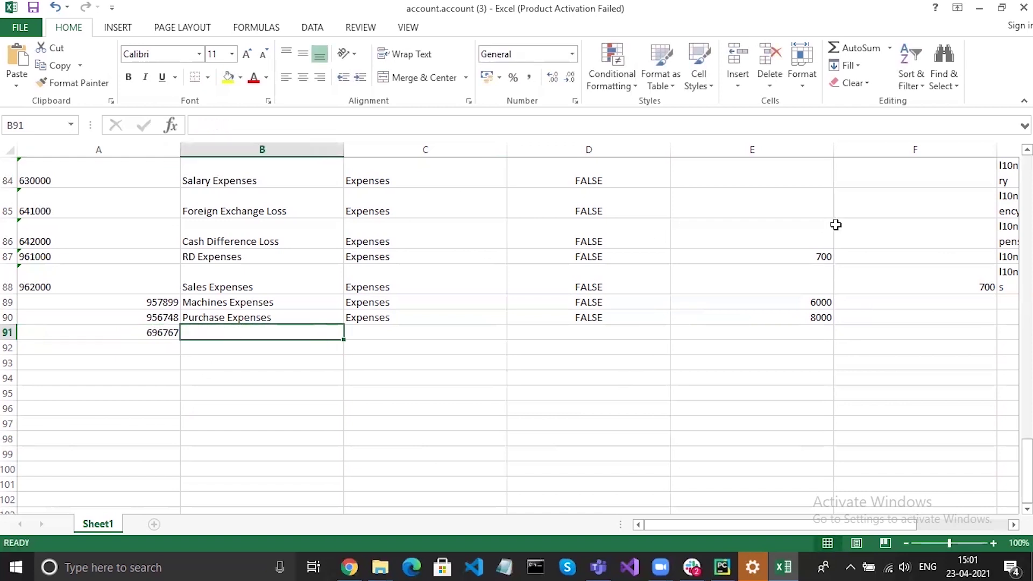
{"action": "type", "text": "COmpu"}
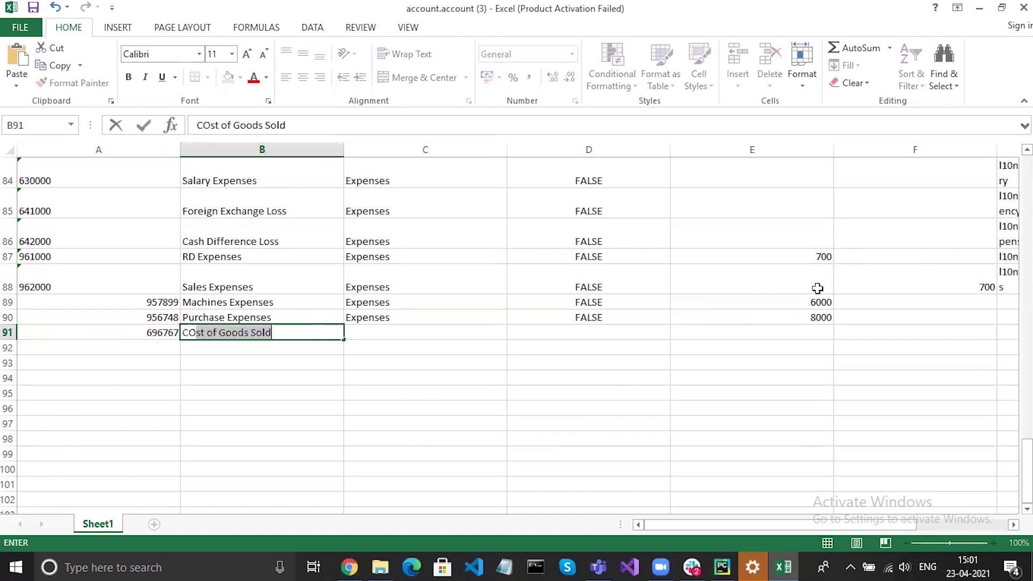
{"action": "type", "text": "rs"}
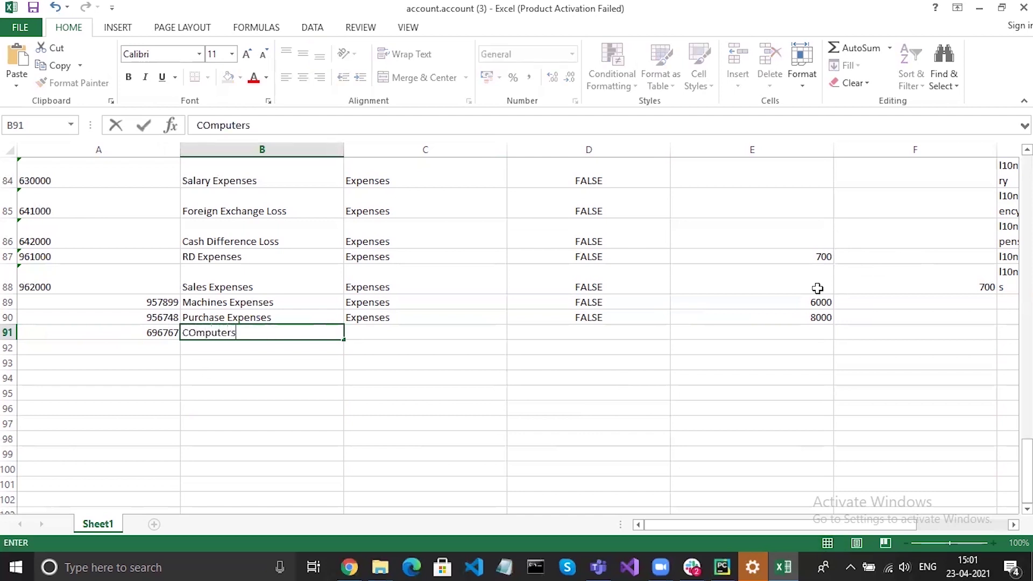
{"action": "key", "text": "Left"}
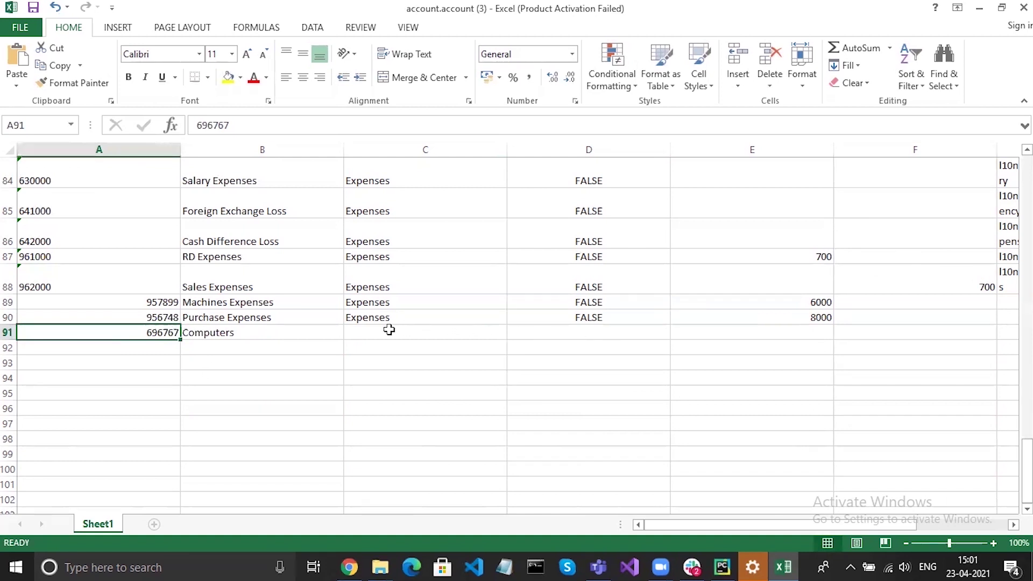
Complete the Computers row with type Current Assets, FALSE in column D and an Opening Credit of 6000.
{"action": "left_click", "coordinate": [389, 330]}
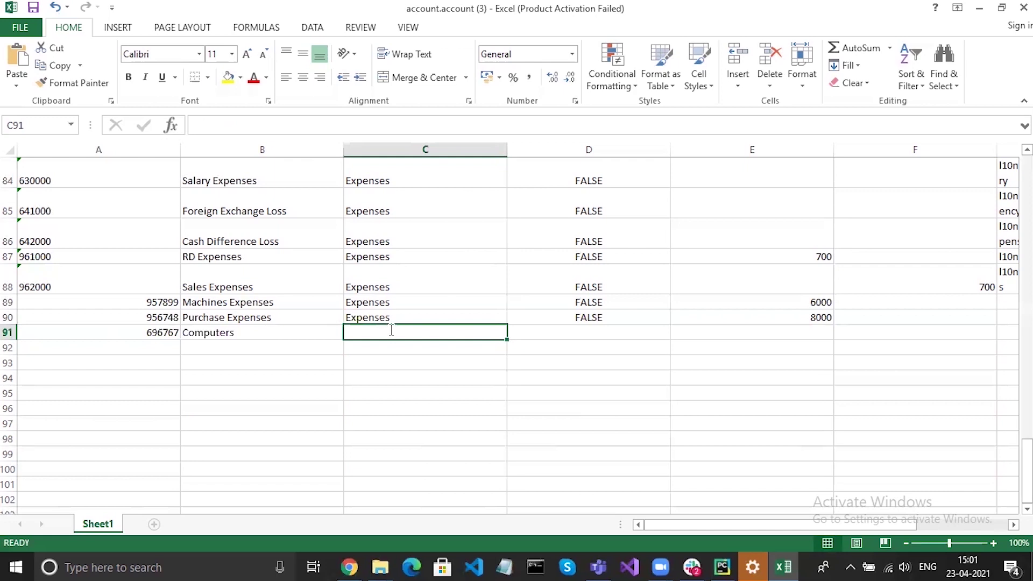
{"action": "type", "text": "Current "}
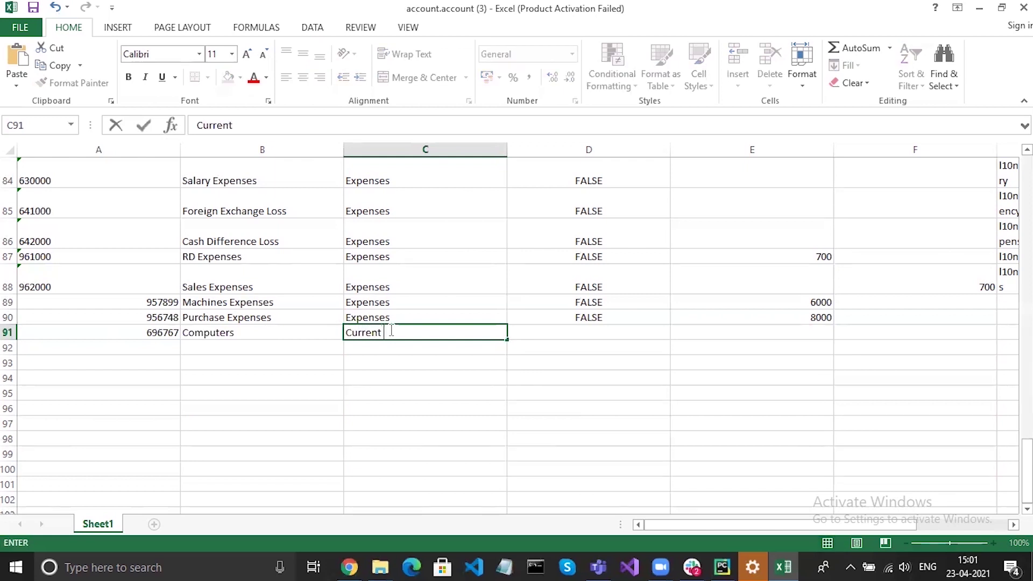
{"action": "type", "text": "As"}
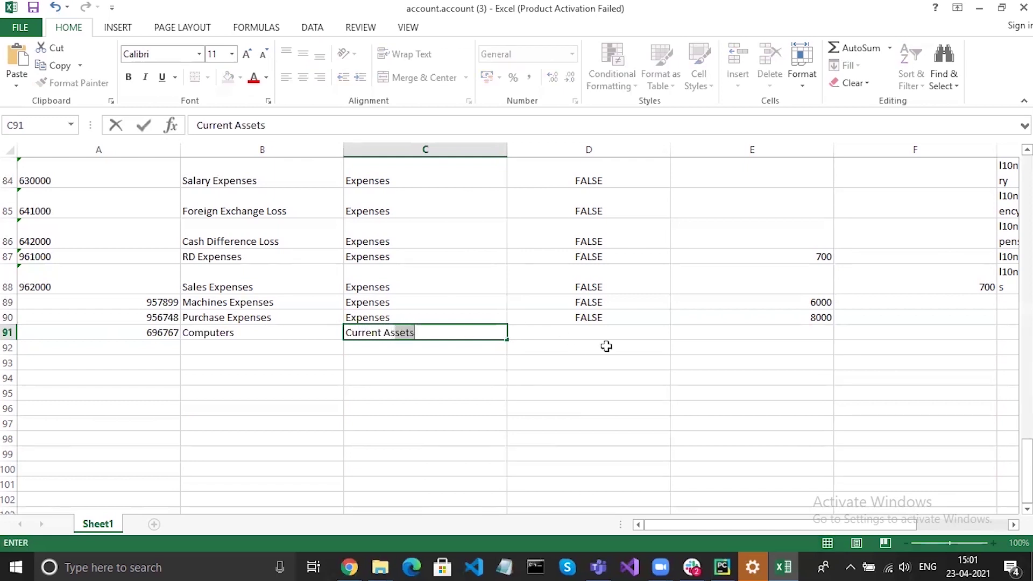
{"action": "left_click", "coordinate": [617, 334]}
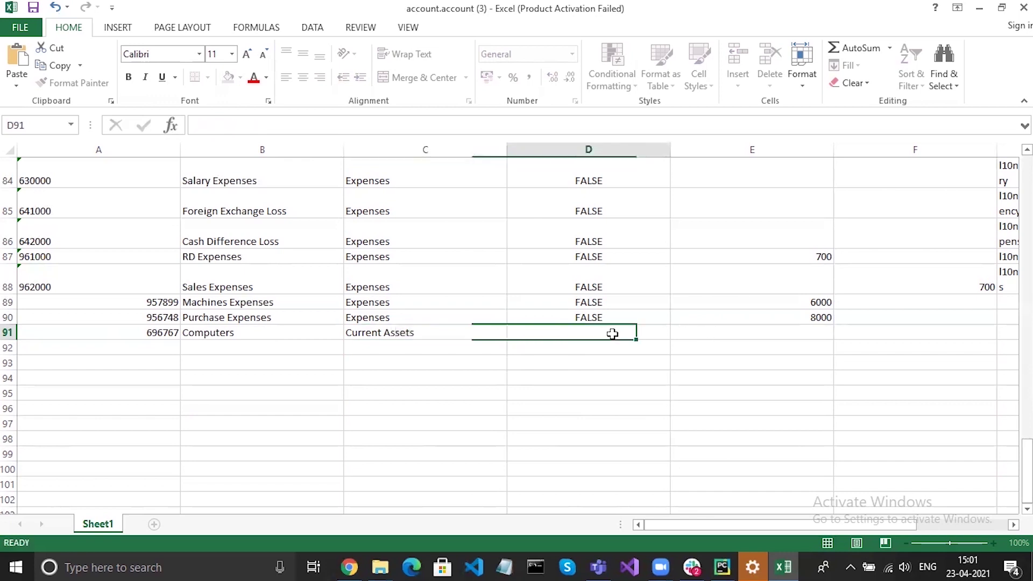
{"action": "type", "text": "FALSE"}
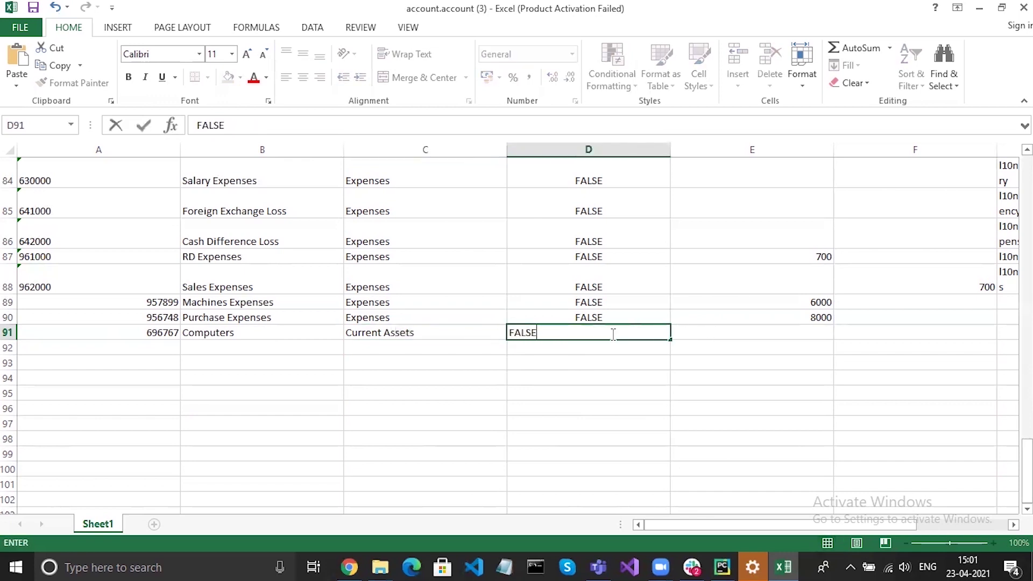
{"action": "left_click", "coordinate": [888, 338]}
{"action": "type", "text": "6"}
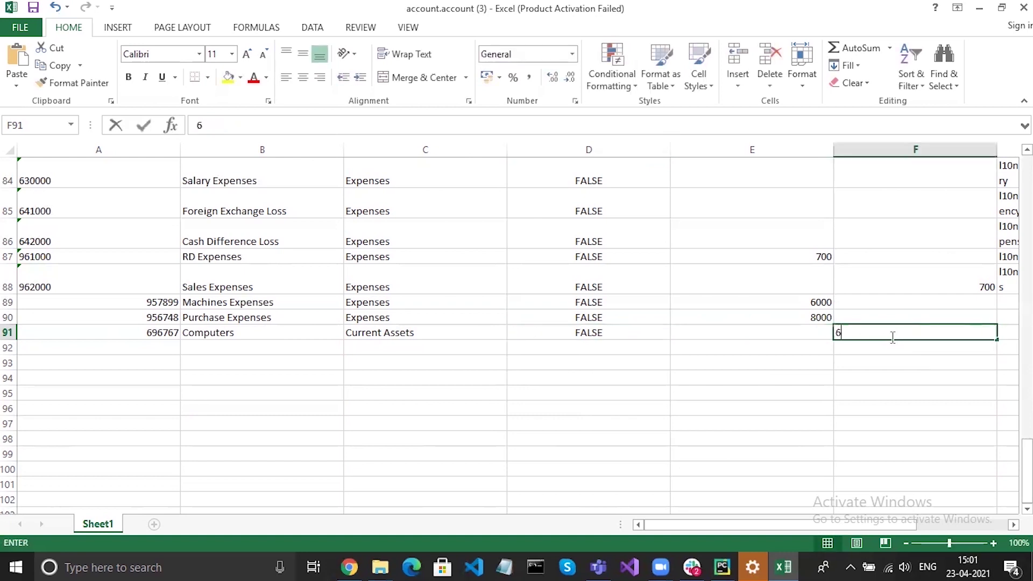
{"action": "type", "text": "000"}
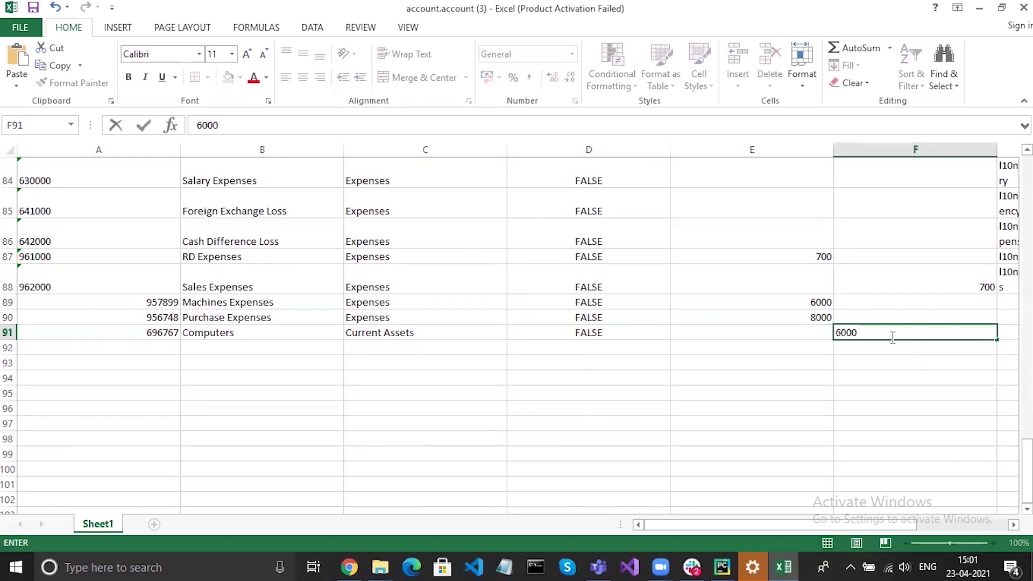
Enter an Opening Debit of 6000 for Sales Expenses in row 88 and look back over the opening balances of earlier accounts.
{"action": "left_click", "coordinate": [784, 291]}
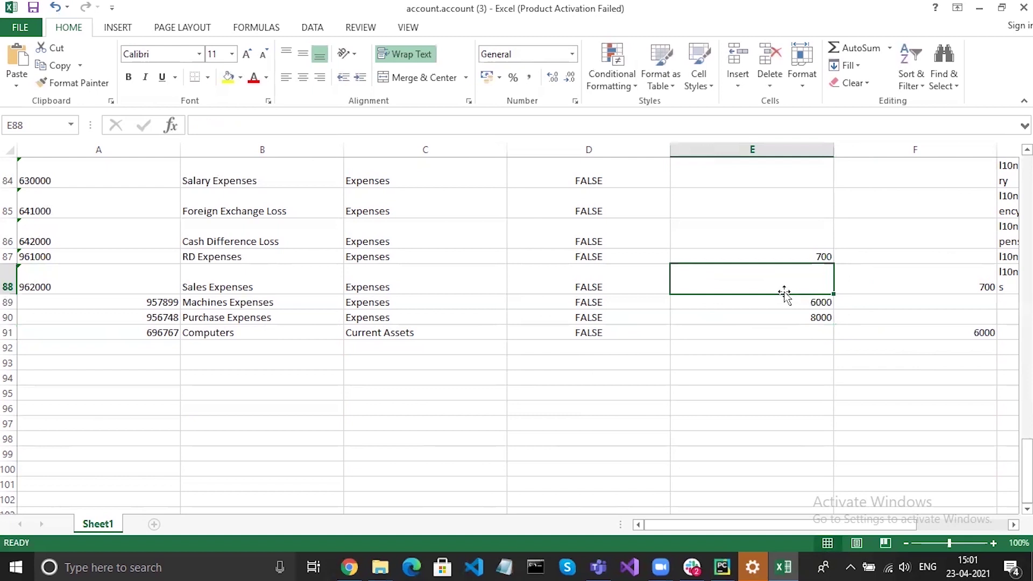
{"action": "type", "text": "6000"}
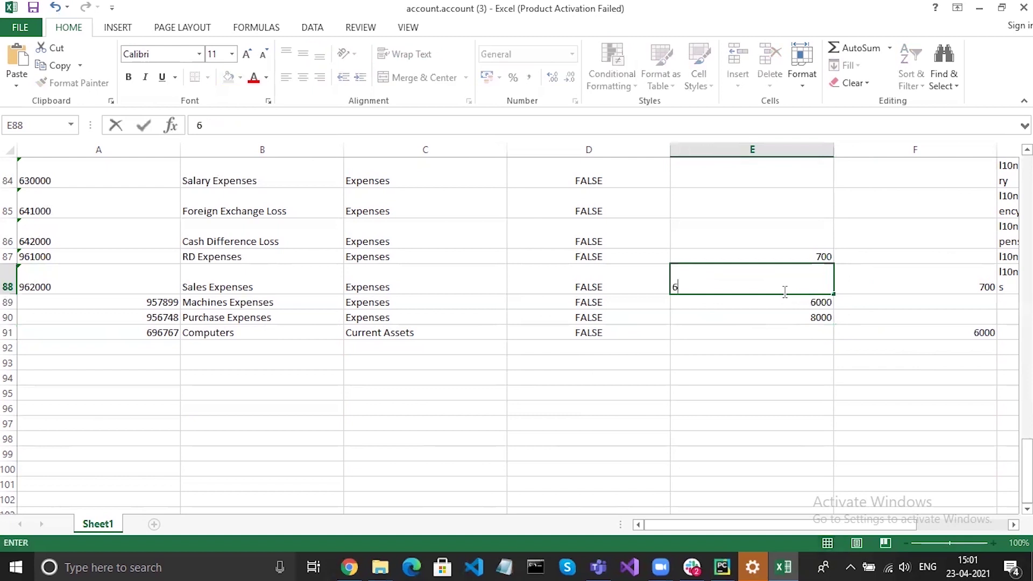
{"action": "left_click", "coordinate": [893, 377]}
{"action": "left_click_drag", "start_coordinate": [1027, 468], "coordinate": [1027, 221]}
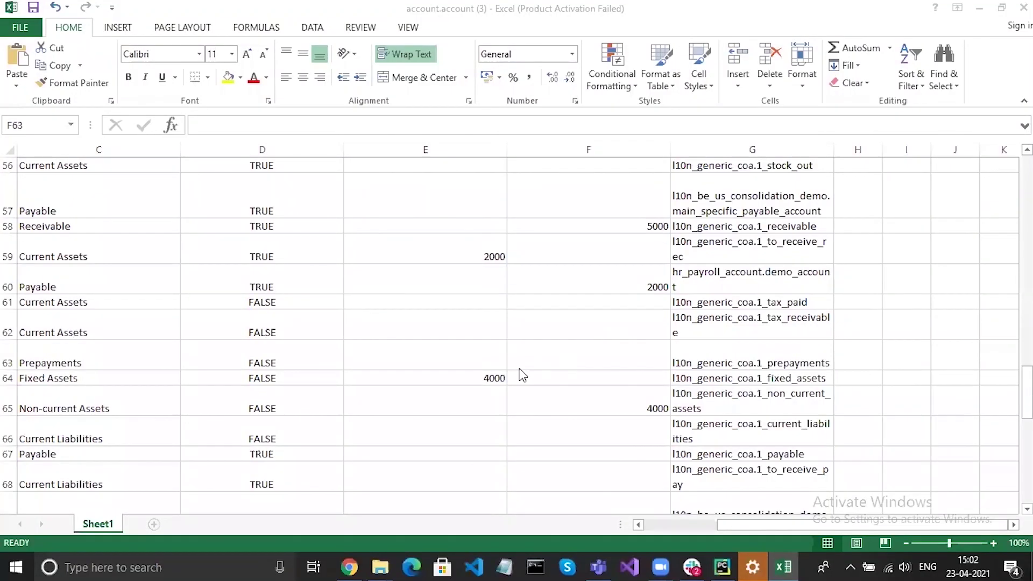
{"action": "left_click", "coordinate": [519, 368]}
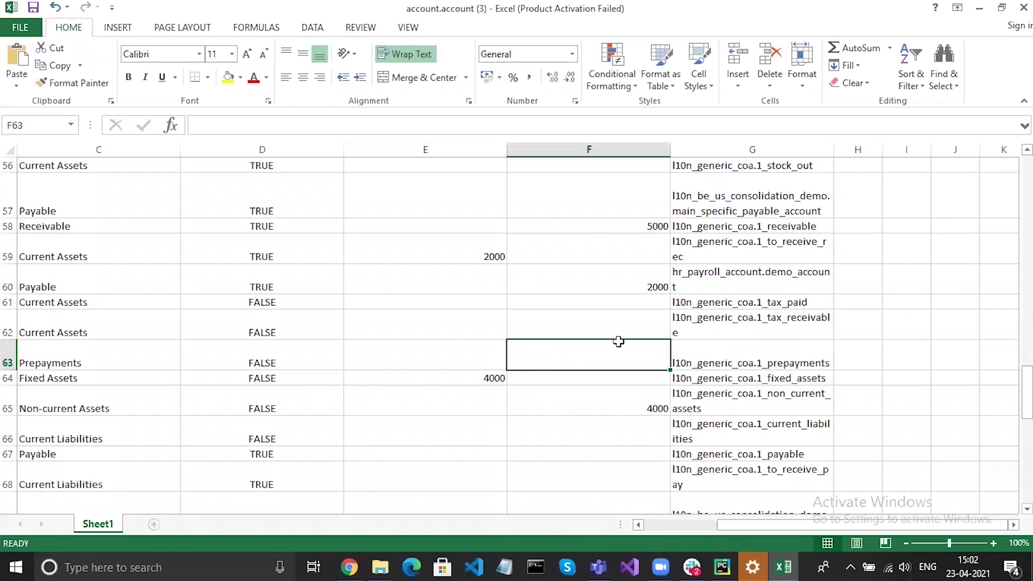
Switch to Odoo in Chrome, close the Export Data dialog and deselect all accounts in the Chart of Accounts.
{"action": "left_click", "coordinate": [345, 566]}
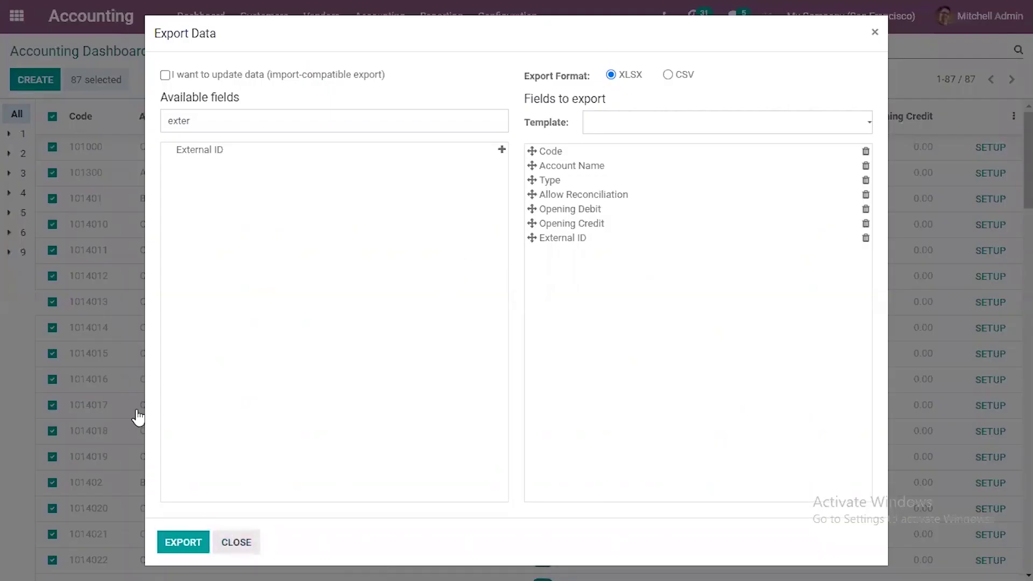
{"action": "left_click", "coordinate": [236, 541]}
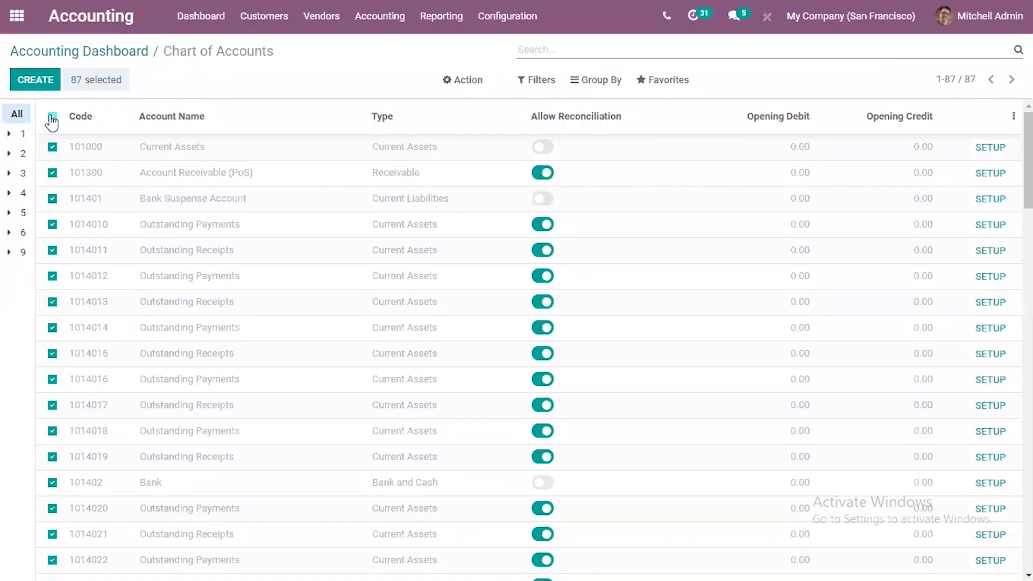
{"action": "left_click", "coordinate": [51, 117]}
Start a record import for the Chart of Accounts and load the file account.account (3) from Downloads.
{"action": "left_click", "coordinate": [664, 79]}
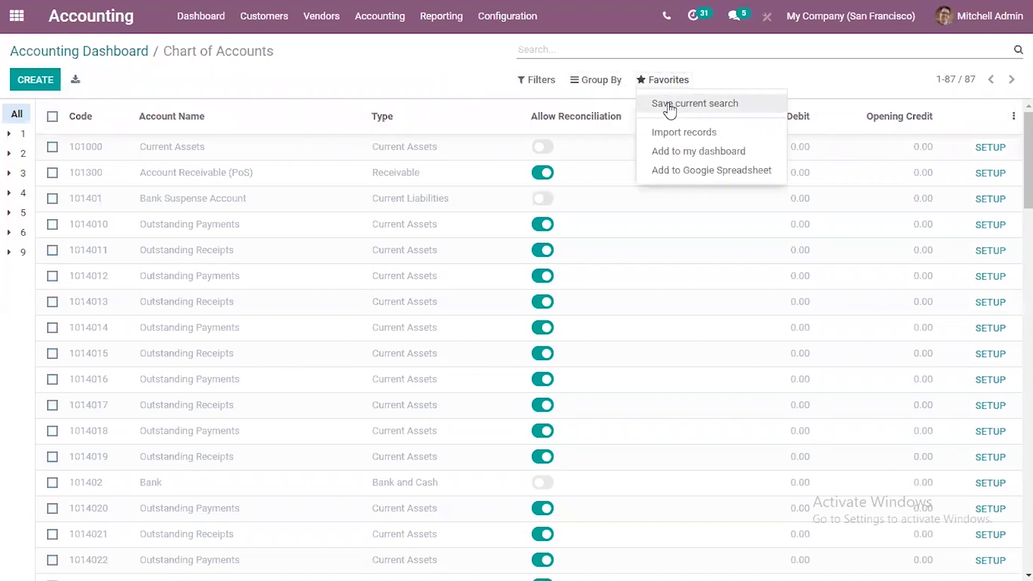
{"action": "left_click", "coordinate": [673, 137]}
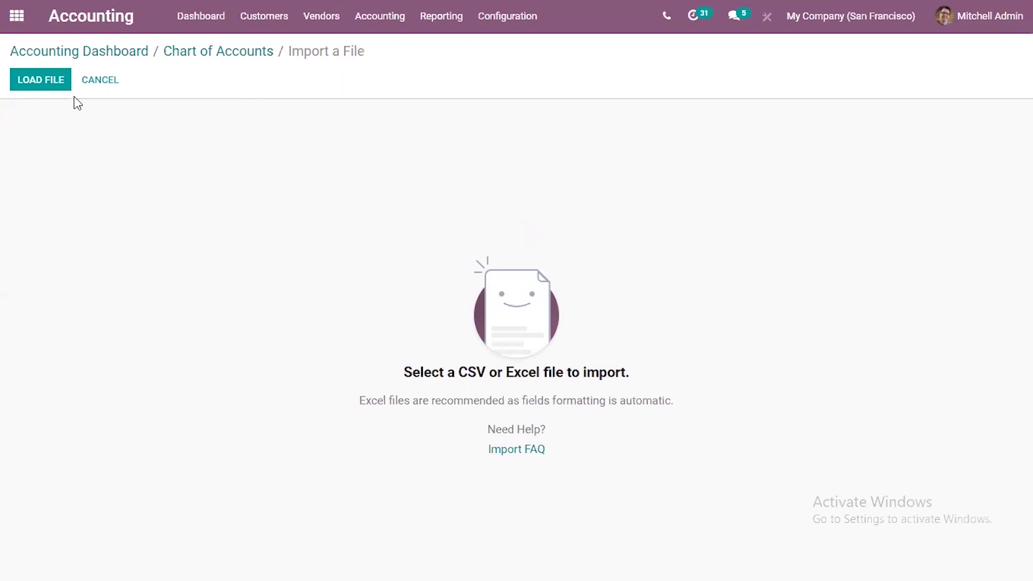
{"action": "left_click", "coordinate": [48, 80]}
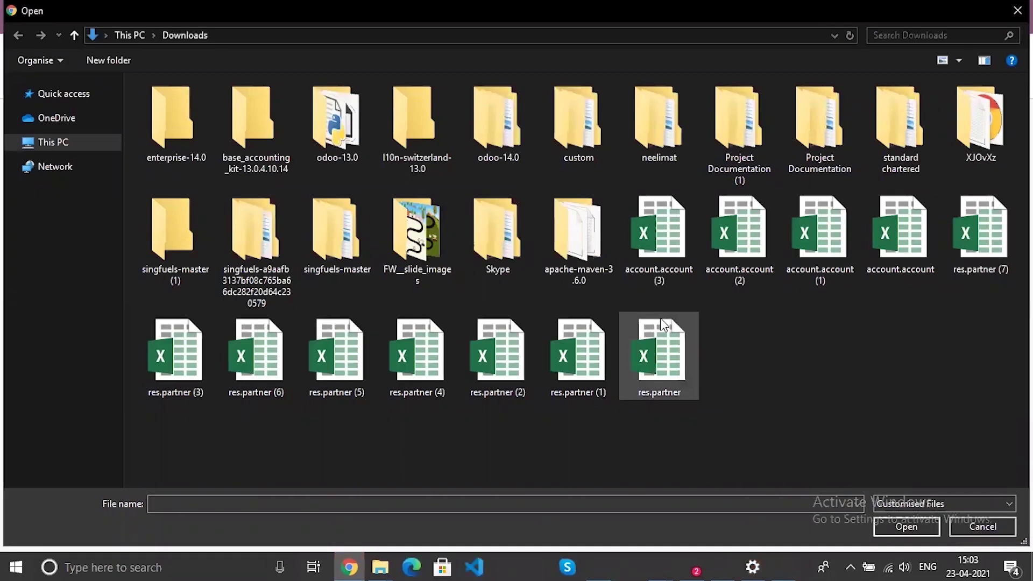
{"action": "left_click", "coordinate": [665, 250]}
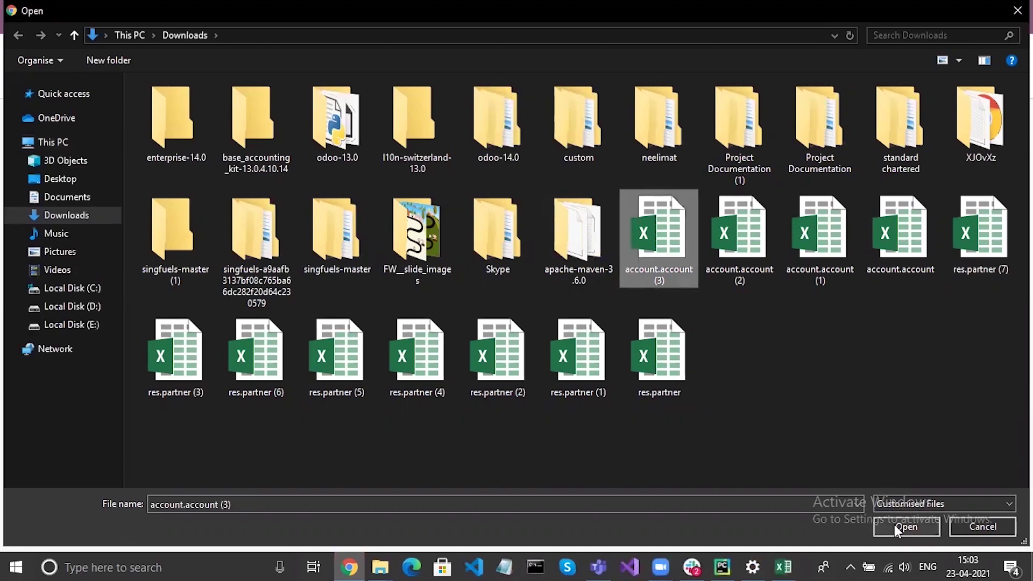
{"action": "left_click", "coordinate": [898, 528]}
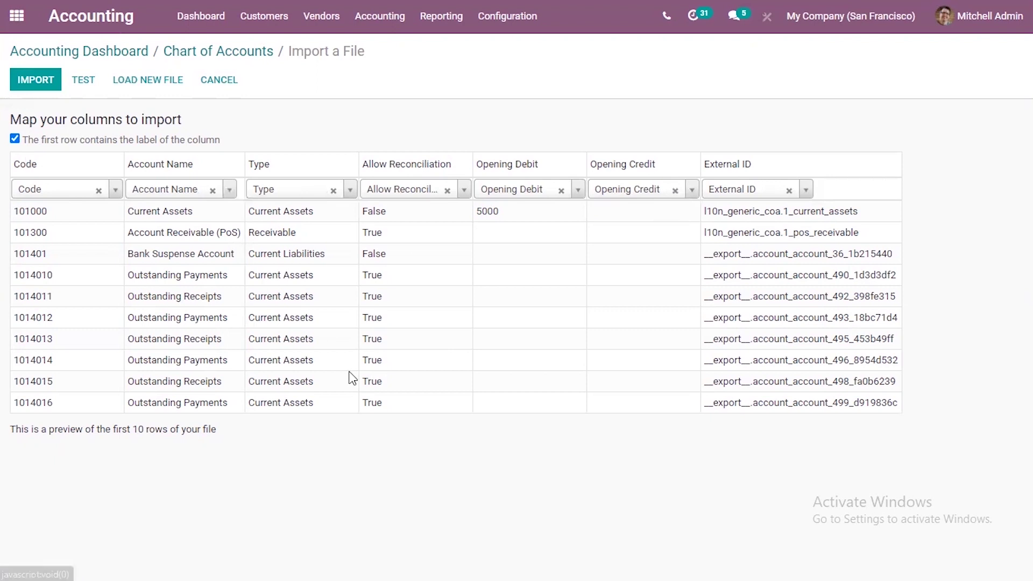
Test the import with all columns mapped and again with the Code column set to Don't import.
{"action": "left_click", "coordinate": [84, 81]}
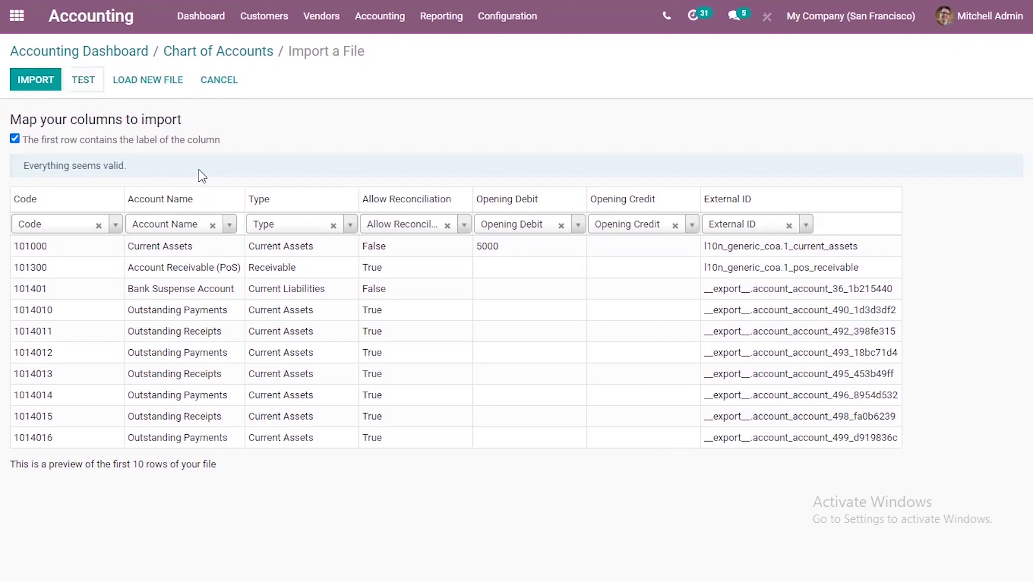
{"action": "left_click", "coordinate": [99, 226]}
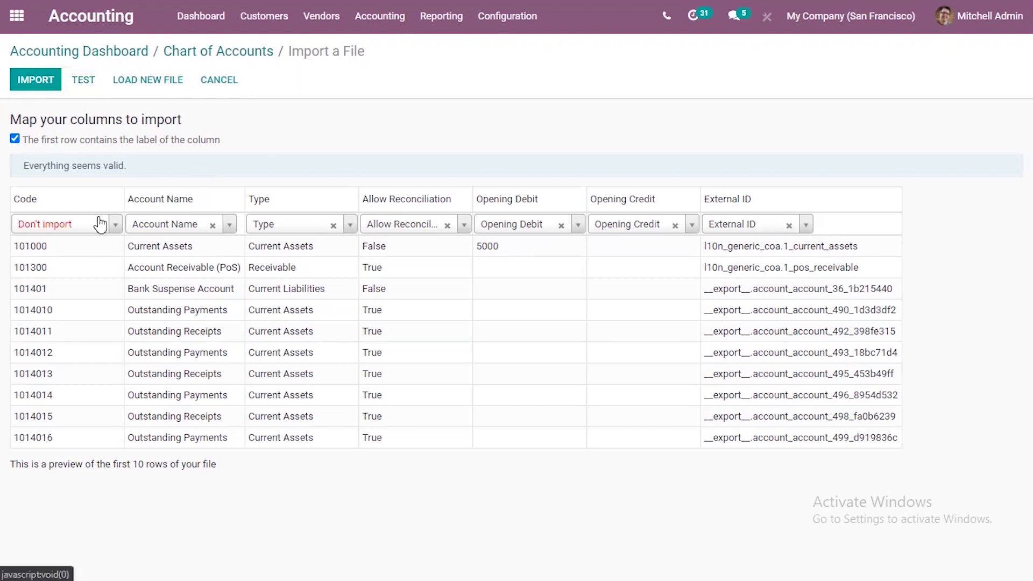
{"action": "left_click", "coordinate": [81, 84]}
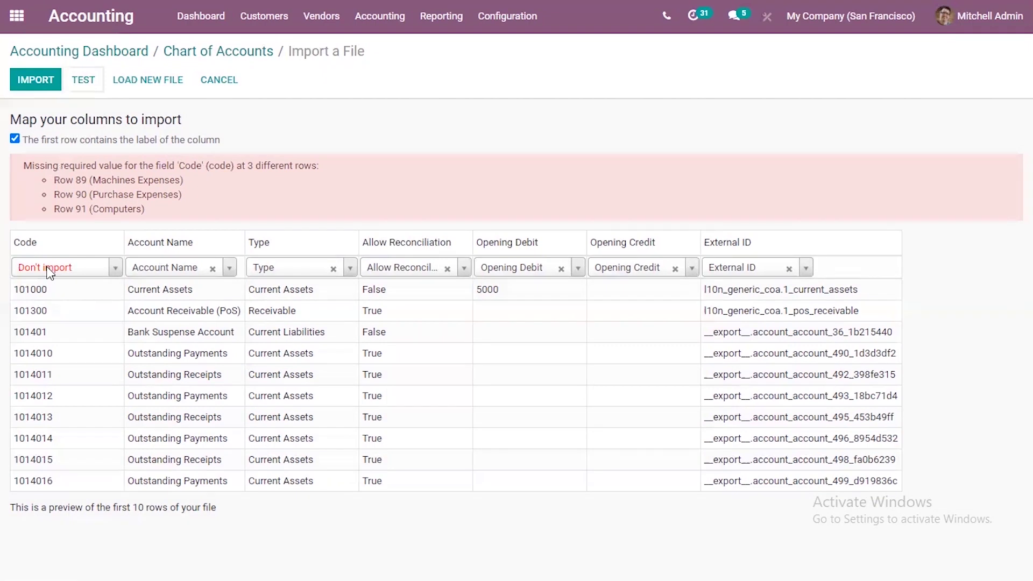
Map the Code column back to the Code field, test the import and import the accounts file.
{"action": "left_click", "coordinate": [87, 278]}
{"action": "left_click", "coordinate": [83, 270]}
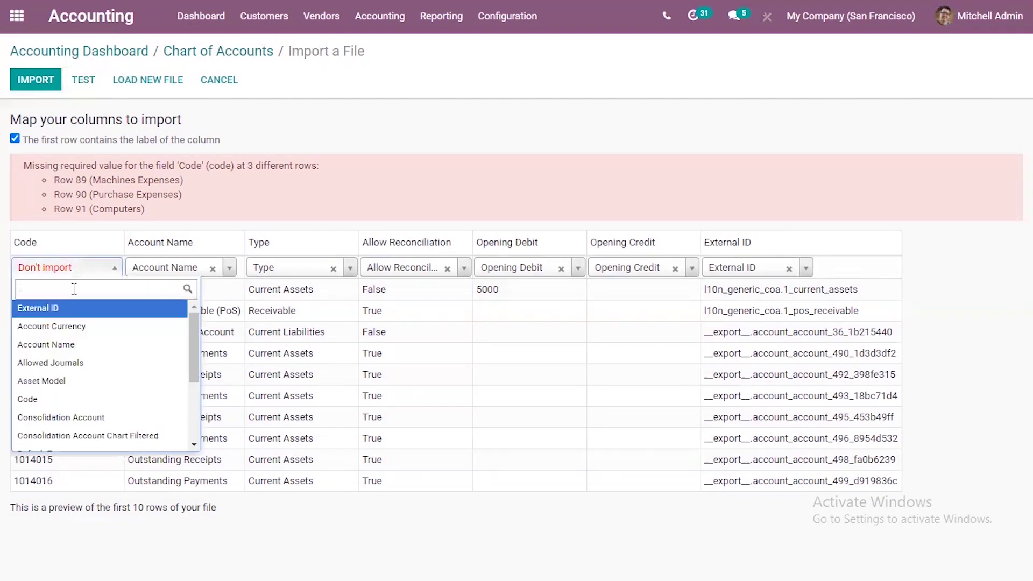
{"action": "left_click", "coordinate": [48, 399]}
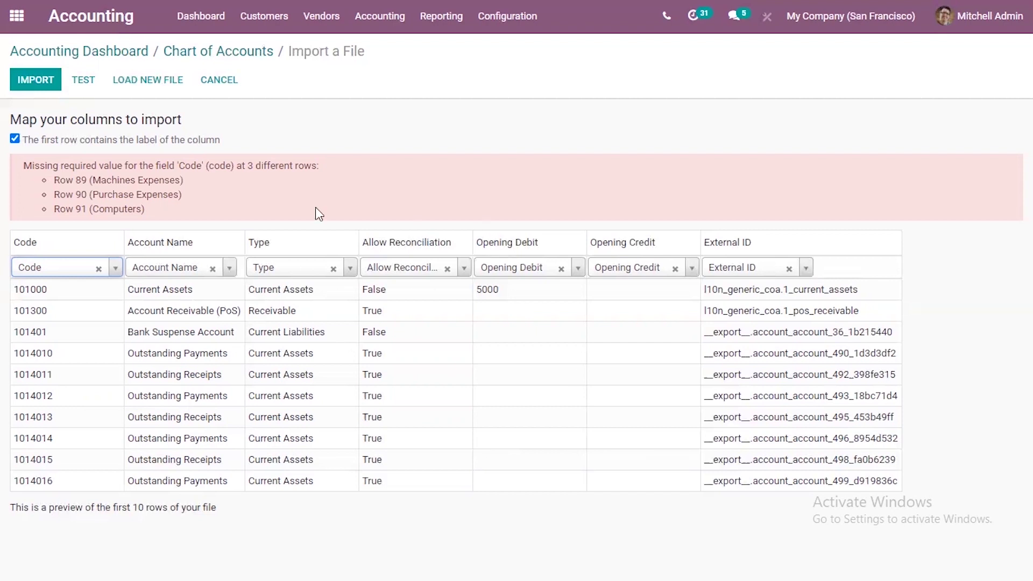
{"action": "left_click", "coordinate": [82, 82]}
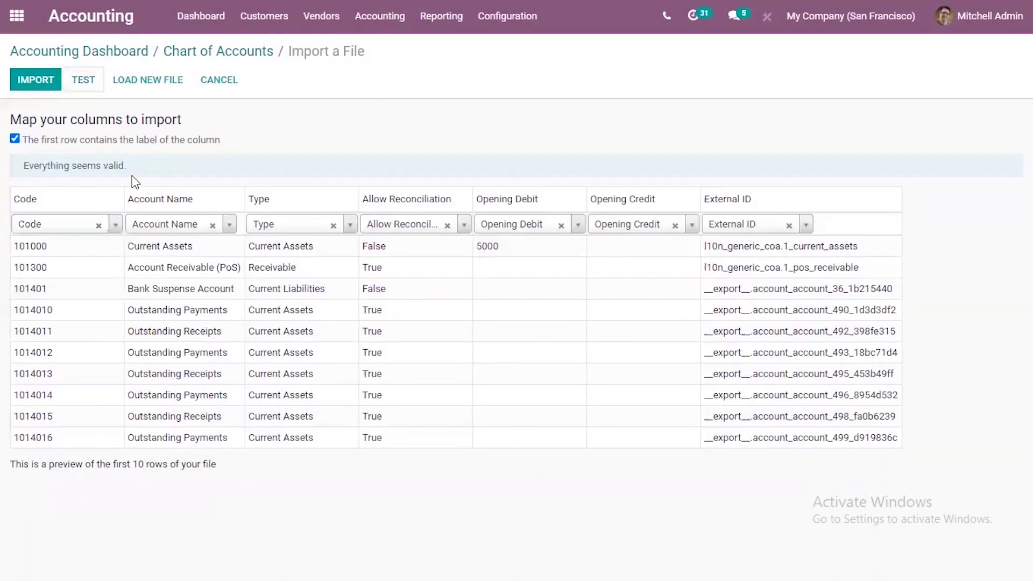
{"action": "left_click", "coordinate": [42, 81]}
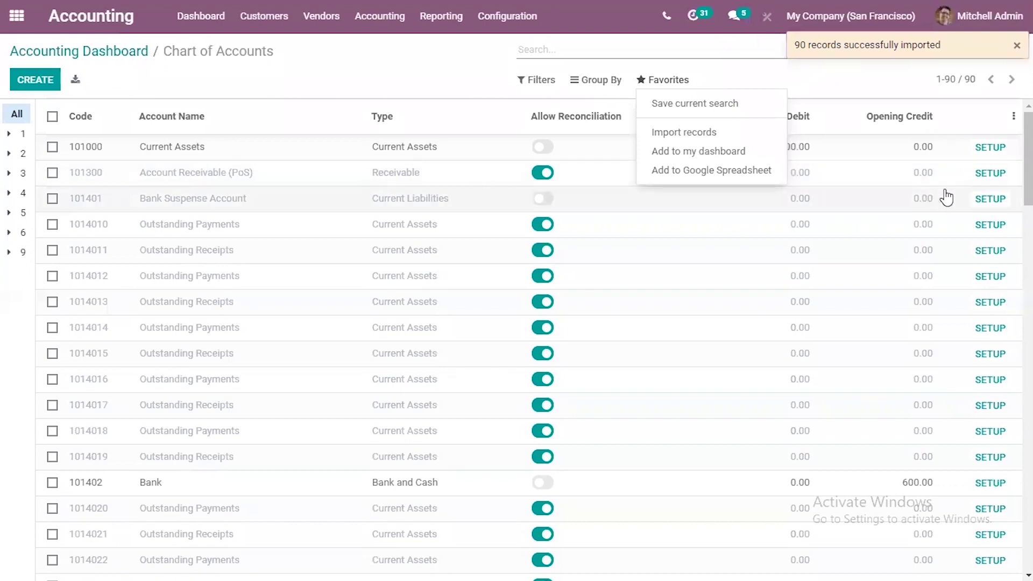
Review the opening debit and credit balances of the imported accounts throughout the Chart of Accounts, including the newly added accounts.
{"action": "scroll", "coordinate": [945, 196], "scroll_direction": "down", "scroll_amount": 3}
{"action": "scroll", "coordinate": [529, 340], "scroll_direction": "down", "scroll_amount": 10}
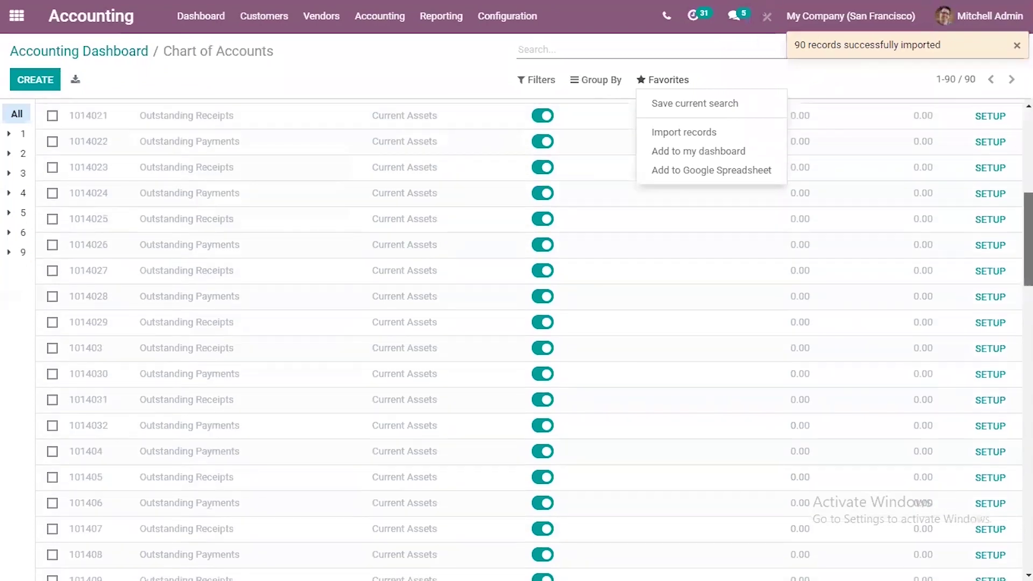
{"action": "scroll", "coordinate": [516, 334], "scroll_direction": "up", "scroll_amount": 15}
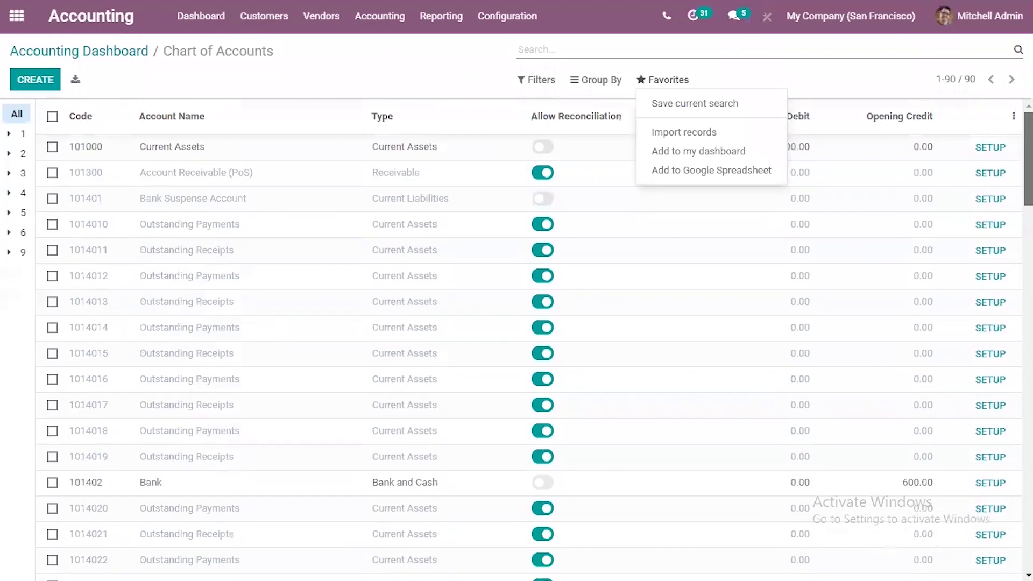
{"action": "left_click", "coordinate": [721, 79]}
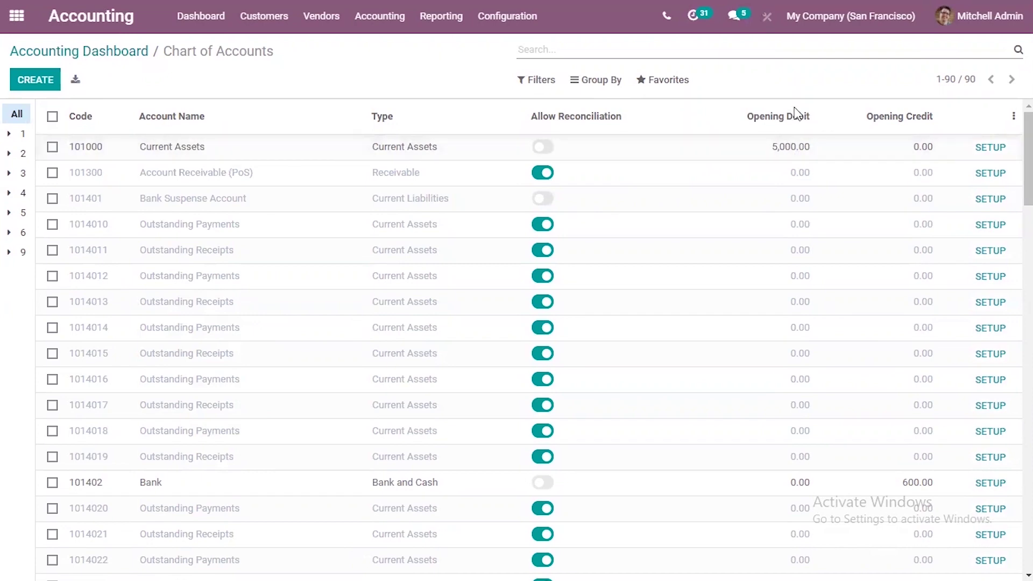
{"action": "scroll", "coordinate": [990, 118], "scroll_direction": "down", "scroll_amount": 3}
{"action": "scroll", "coordinate": [1006, 124], "scroll_direction": "up", "scroll_amount": 3}
{"action": "scroll", "coordinate": [1027, 156], "scroll_direction": "down", "scroll_amount": 10}
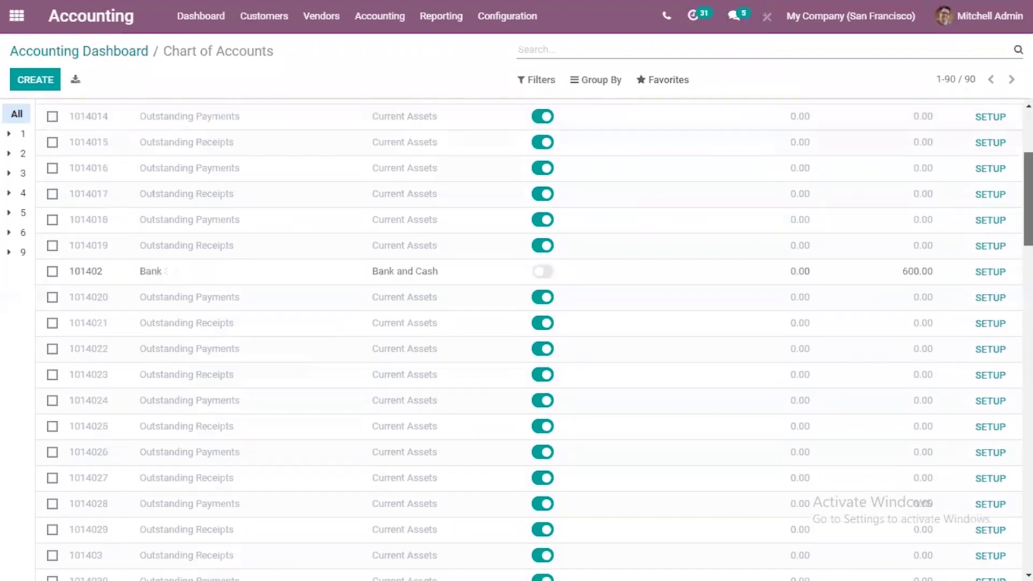
{"action": "scroll", "coordinate": [738, 205], "scroll_direction": "up", "scroll_amount": 5}
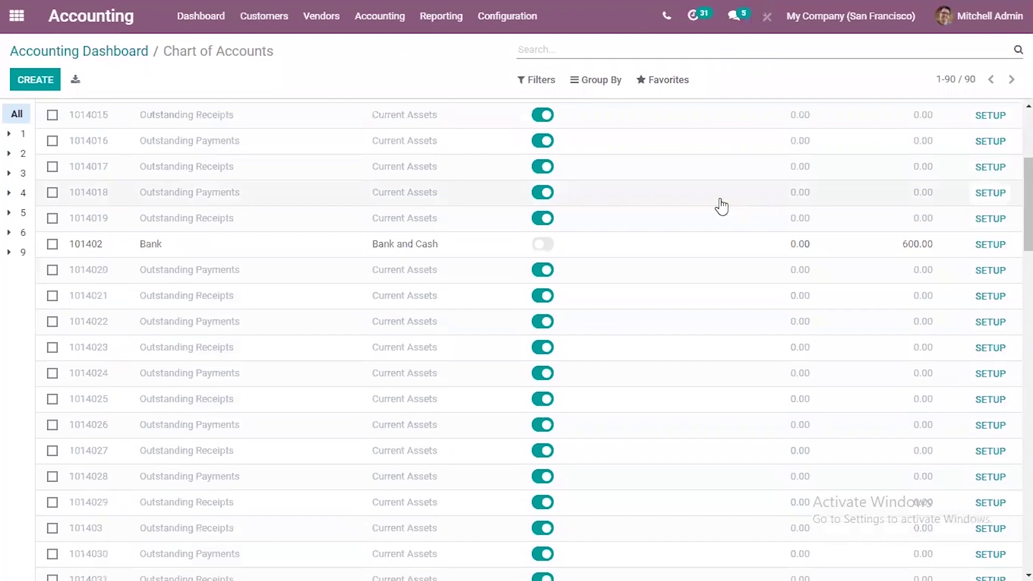
{"action": "scroll", "coordinate": [1028, 204], "scroll_direction": "up", "scroll_amount": 5}
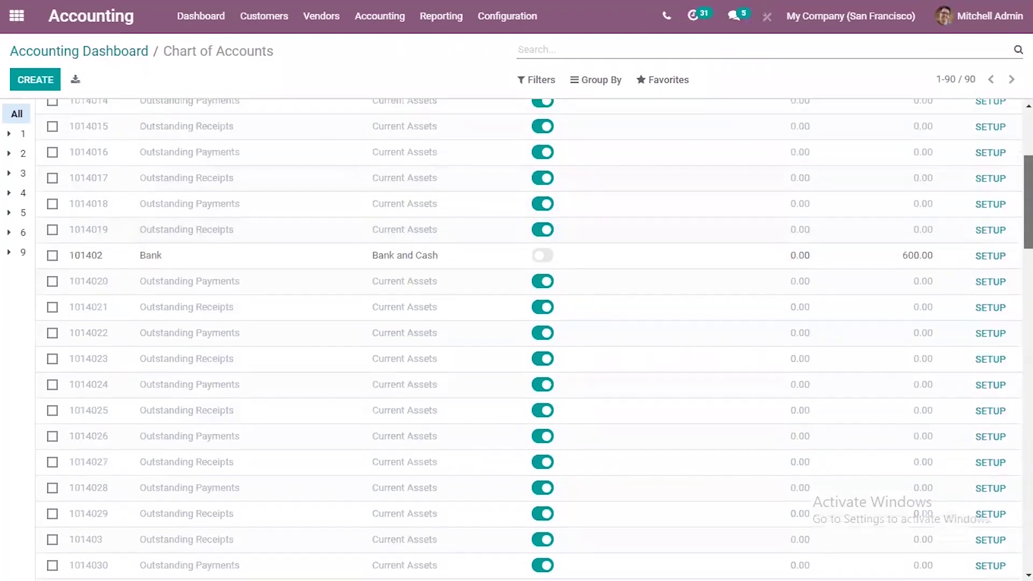
{"action": "scroll", "coordinate": [529, 339], "scroll_direction": "down", "scroll_amount": 15}
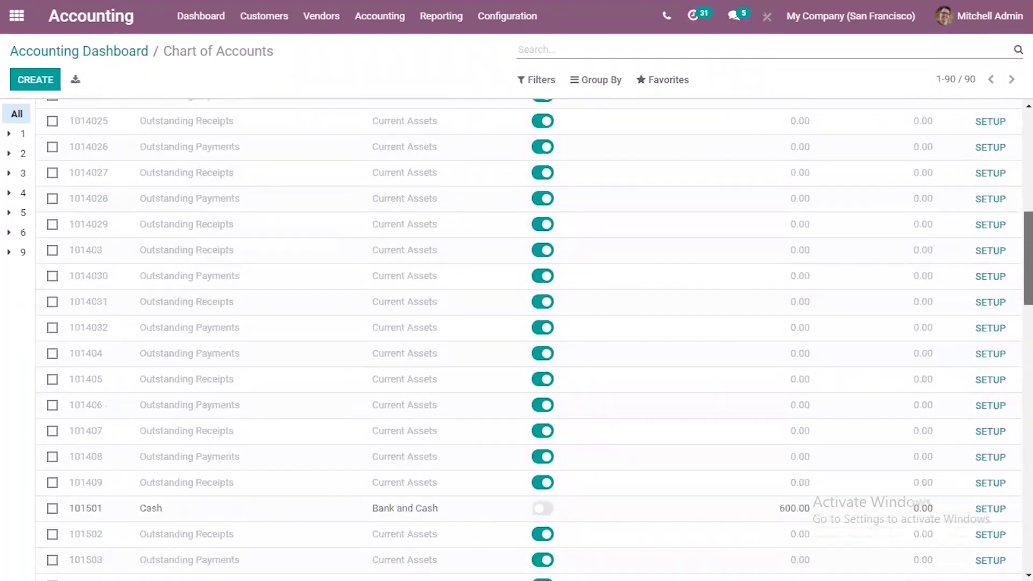
{"action": "scroll", "coordinate": [529, 339], "scroll_direction": "down", "scroll_amount": 12}
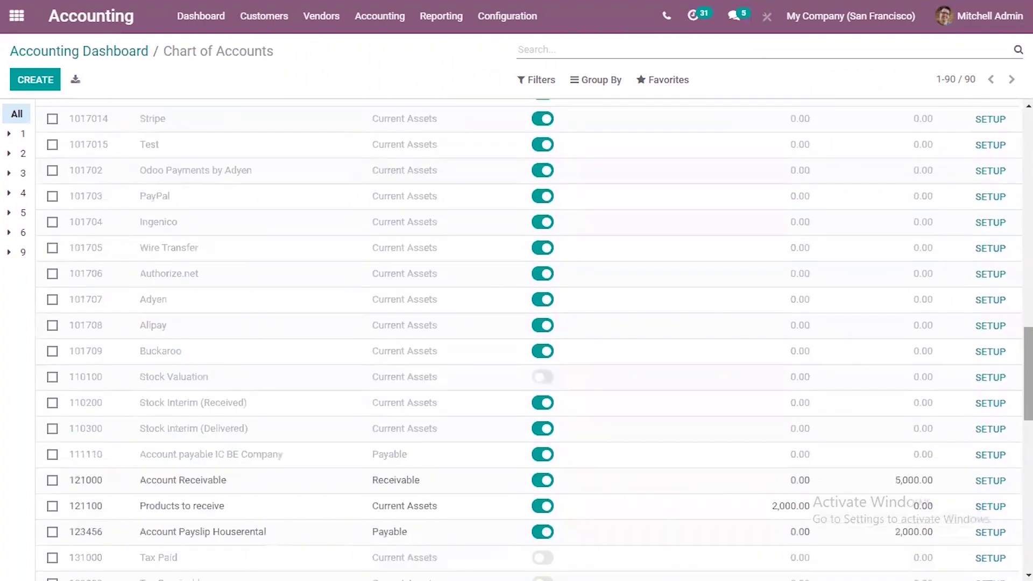
{"action": "scroll", "coordinate": [529, 339], "scroll_direction": "down", "scroll_amount": 6}
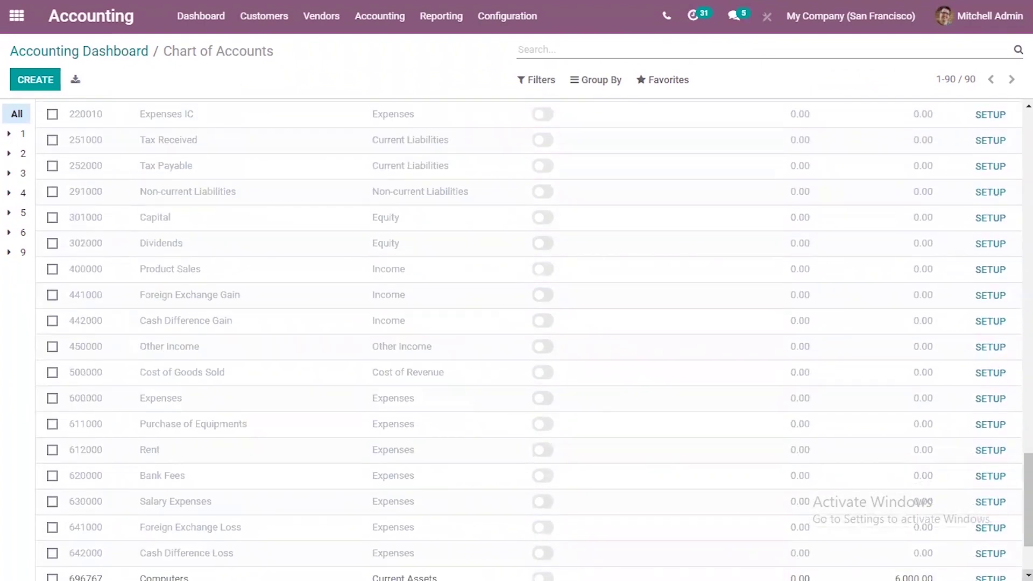
{"action": "scroll", "coordinate": [952, 563], "scroll_direction": "down", "scroll_amount": 2}
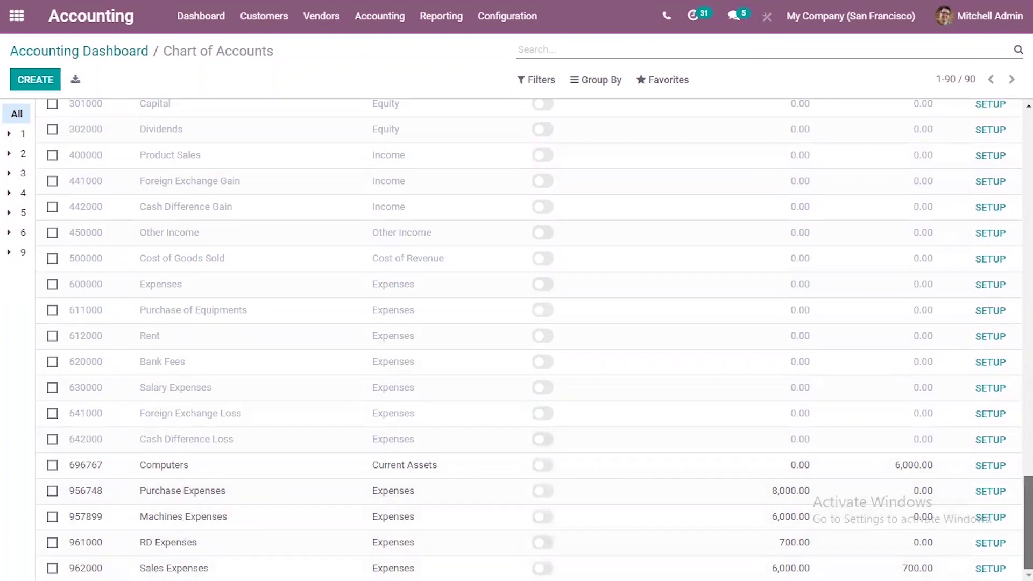
{"action": "scroll", "coordinate": [527, 339], "scroll_direction": "up", "scroll_amount": 20}
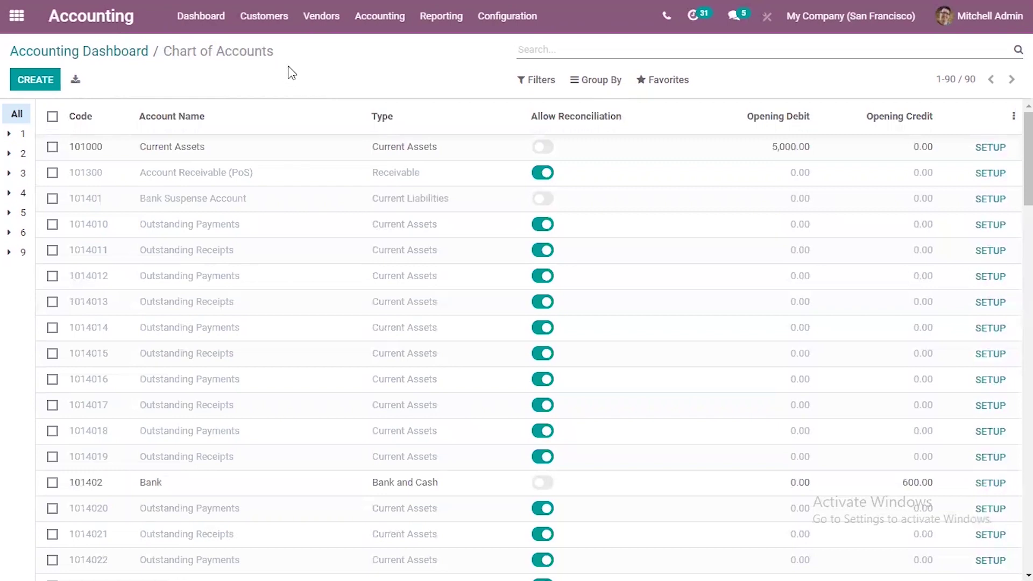
Go to the miscellaneous Journal Entries and open the draft Opening Journal Entry.
{"action": "left_click", "coordinate": [450, 23]}
{"action": "left_click", "coordinate": [371, 17]}
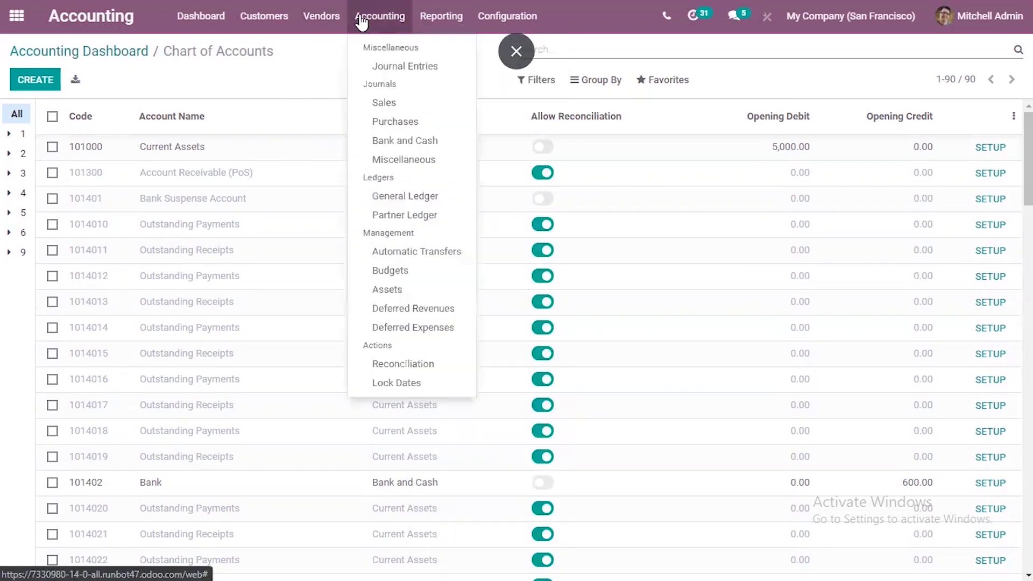
{"action": "left_click", "coordinate": [409, 67]}
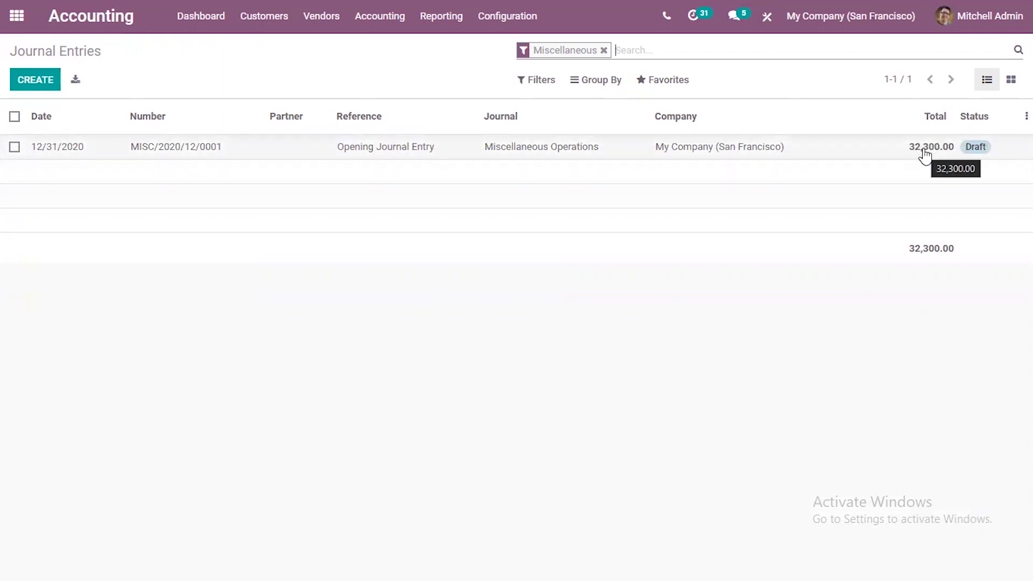
{"action": "left_click", "coordinate": [481, 158]}
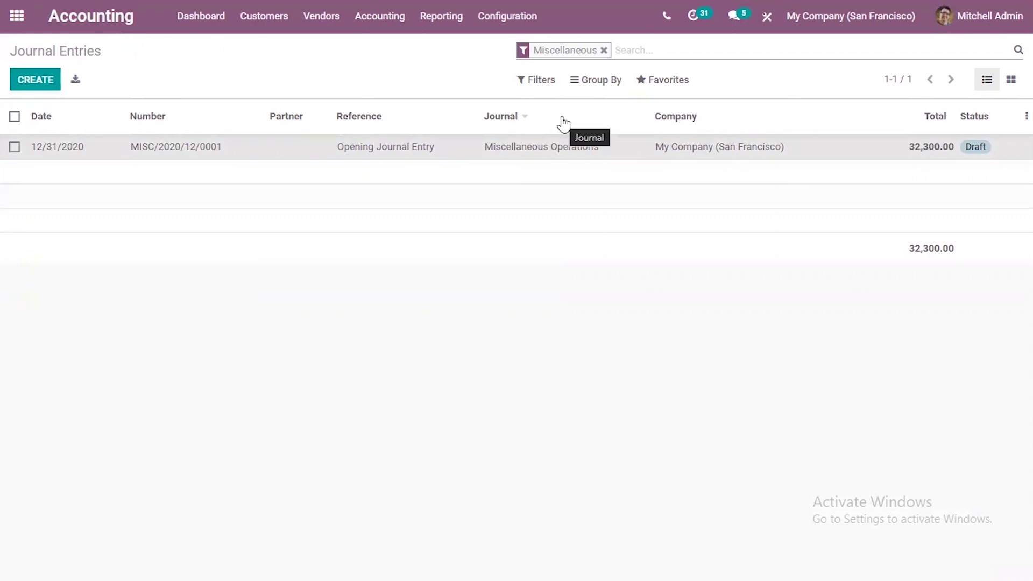
{"action": "left_click", "coordinate": [413, 156]}
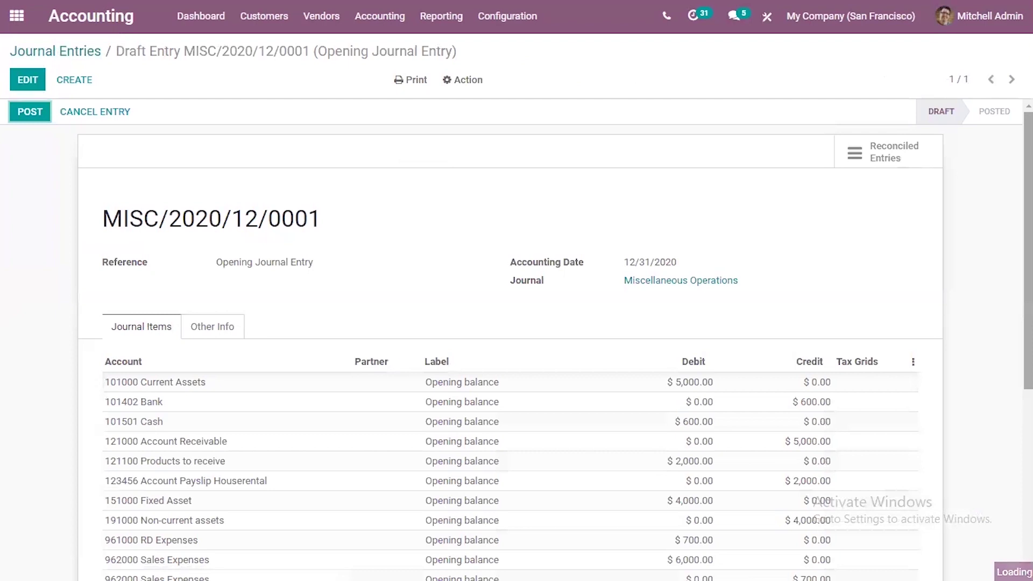
Examine the opening entry's journal items, comparing debits and credits per account, the automatic balancing line and the totals.
{"action": "scroll", "coordinate": [511, 338], "scroll_direction": "down", "scroll_amount": 1}
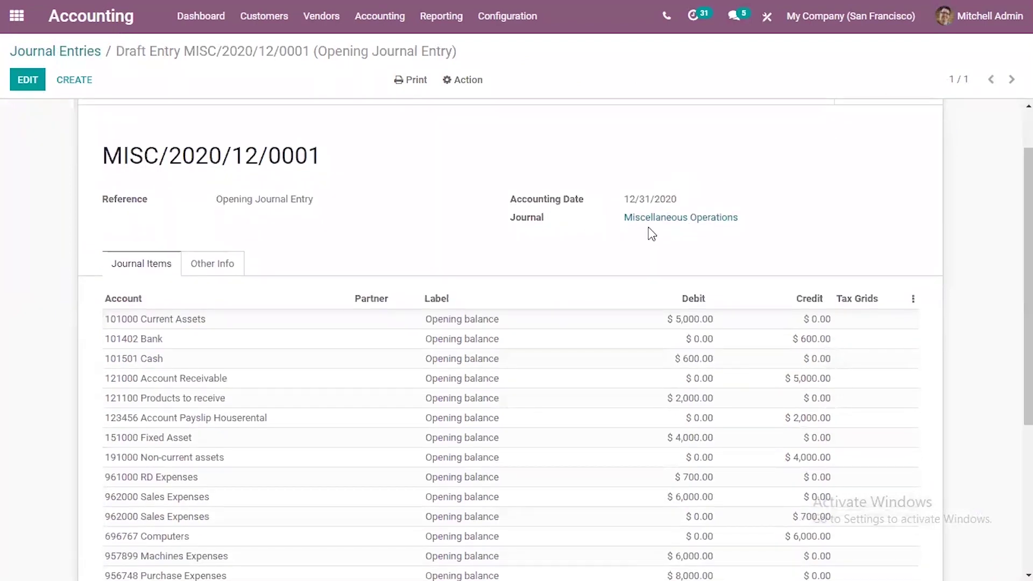
{"action": "scroll", "coordinate": [1028, 285], "scroll_direction": "down", "scroll_amount": 1}
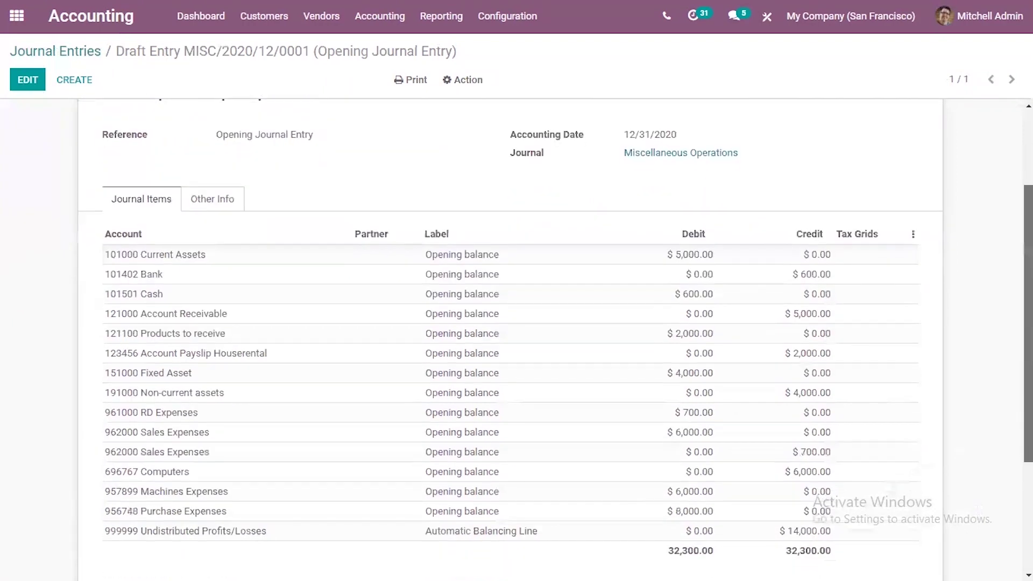
{"action": "scroll", "coordinate": [511, 339], "scroll_direction": "down", "scroll_amount": 1}
{"action": "scroll", "coordinate": [511, 339], "scroll_direction": "up", "scroll_amount": 3}
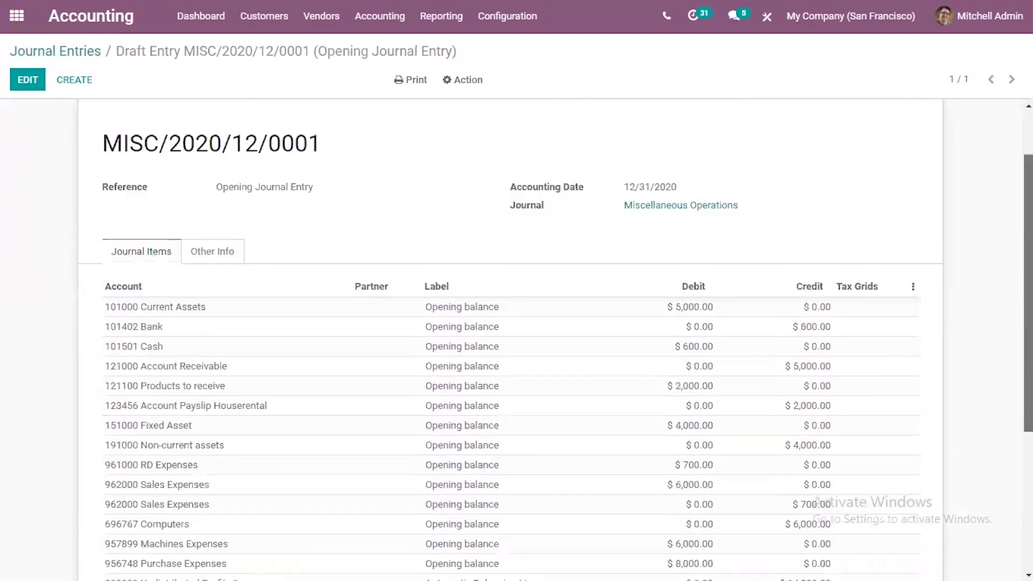
{"action": "scroll", "coordinate": [511, 339], "scroll_direction": "down", "scroll_amount": 2}
{"action": "scroll", "coordinate": [511, 339], "scroll_direction": "up", "scroll_amount": 1}
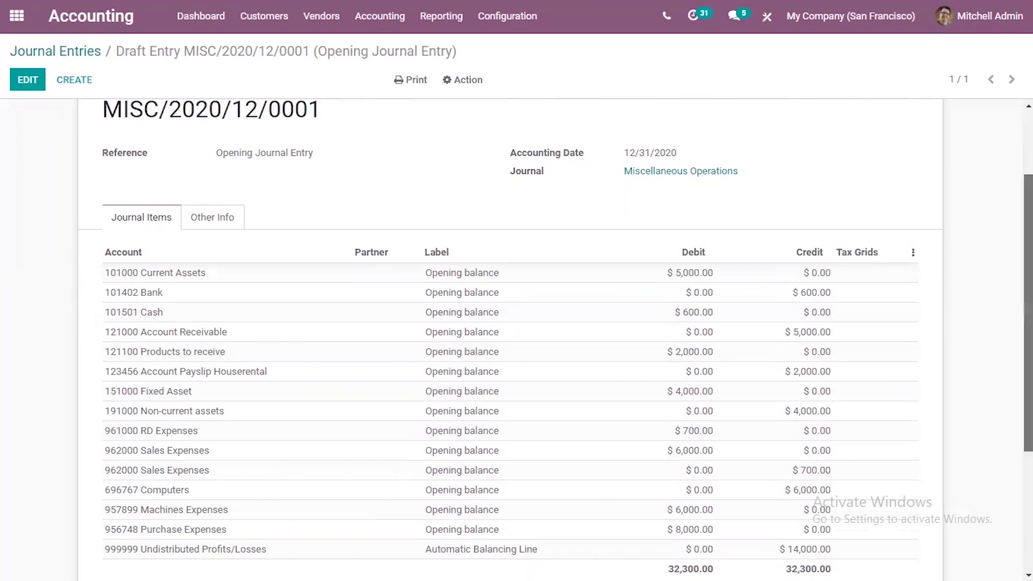
{"action": "scroll", "coordinate": [511, 339], "scroll_direction": "down", "scroll_amount": 2}
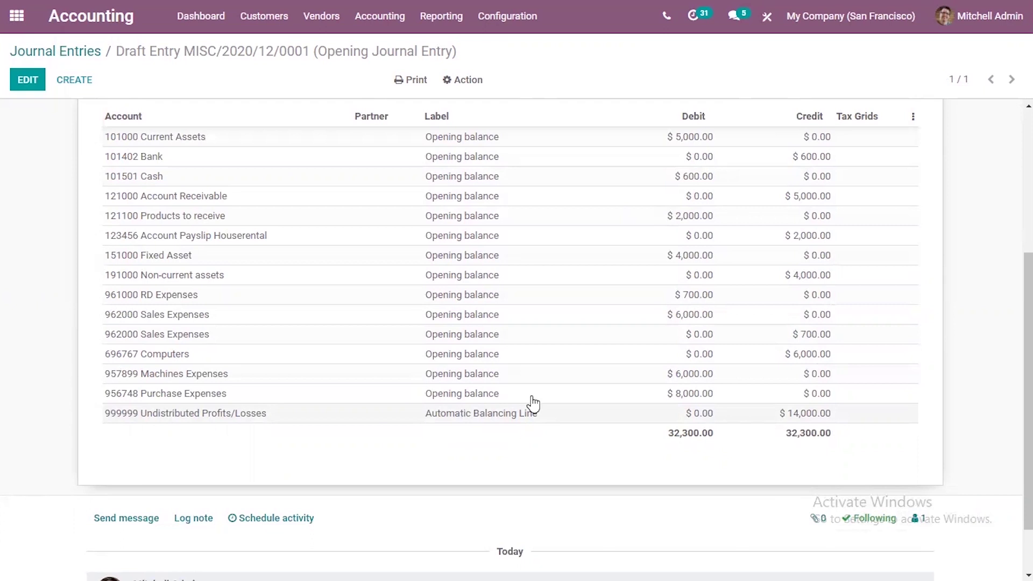
{"action": "left_click_drag", "start_coordinate": [1028, 391], "coordinate": [1027, 253]}
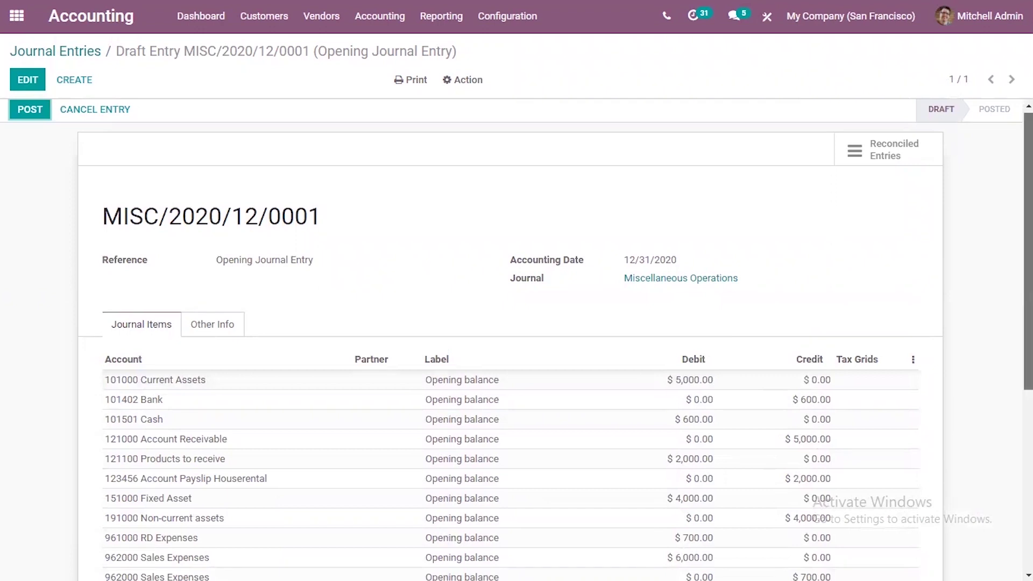
{"action": "scroll", "coordinate": [936, 308], "scroll_direction": "down", "scroll_amount": 1}
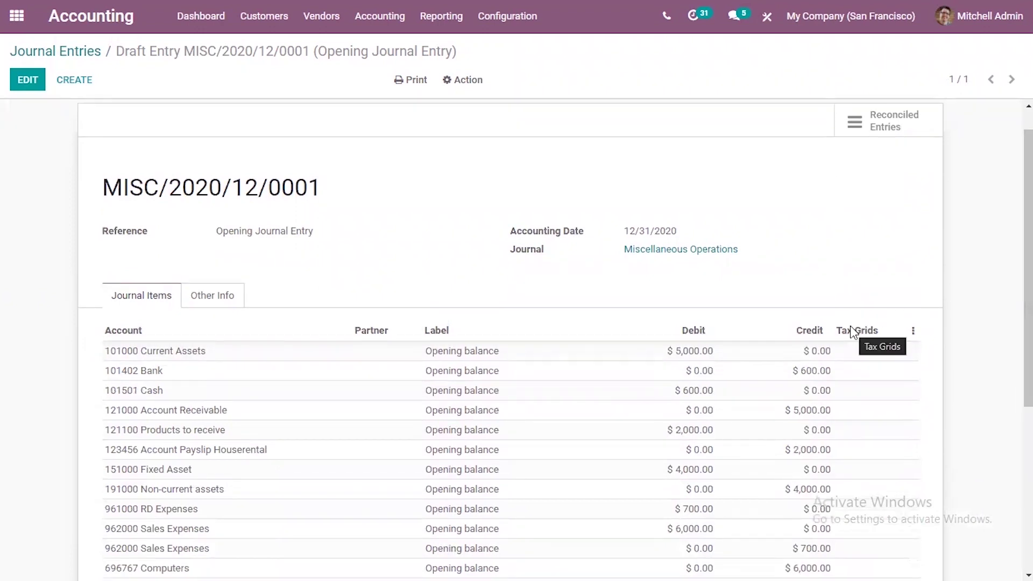
{"action": "scroll", "coordinate": [516, 339], "scroll_direction": "up", "scroll_amount": 1}
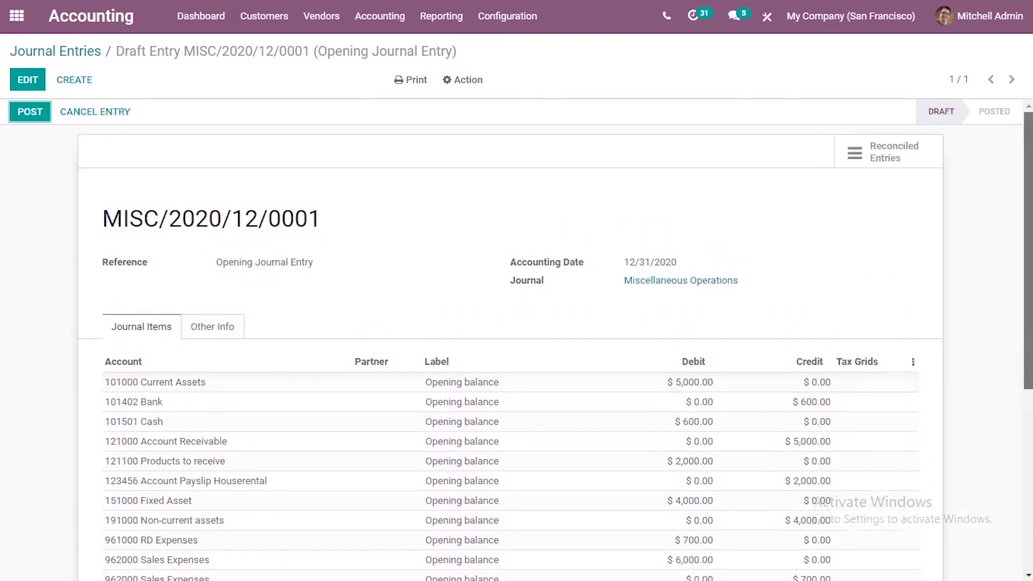
{"action": "scroll", "coordinate": [517, 339], "scroll_direction": "down", "scroll_amount": 6}
{"action": "scroll", "coordinate": [298, 320], "scroll_direction": "up", "scroll_amount": 3}
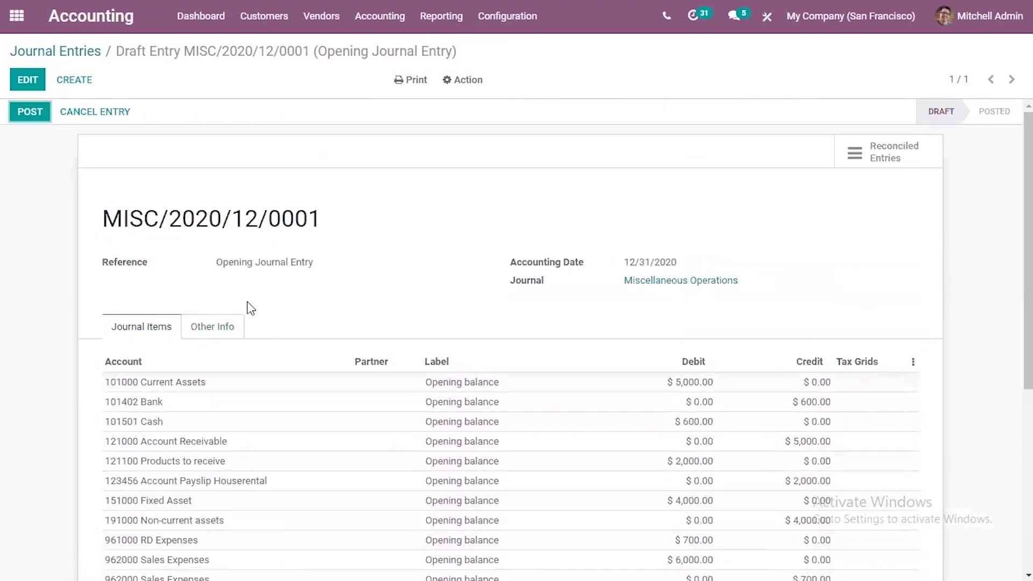
Check the opening entry's Other Info, return to its Journal Items and post the entry.
{"action": "left_click", "coordinate": [221, 327]}
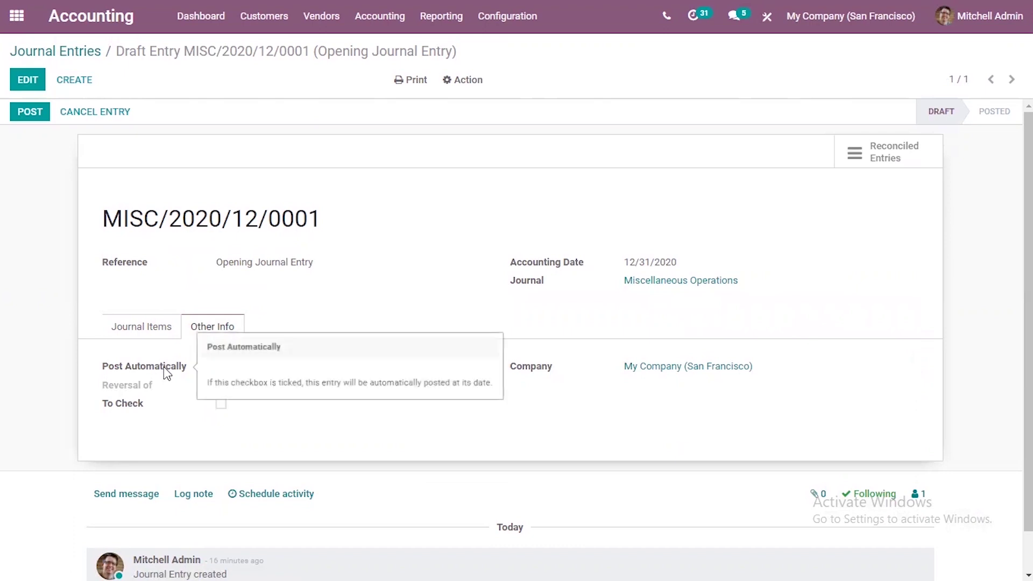
{"action": "left_click", "coordinate": [127, 333]}
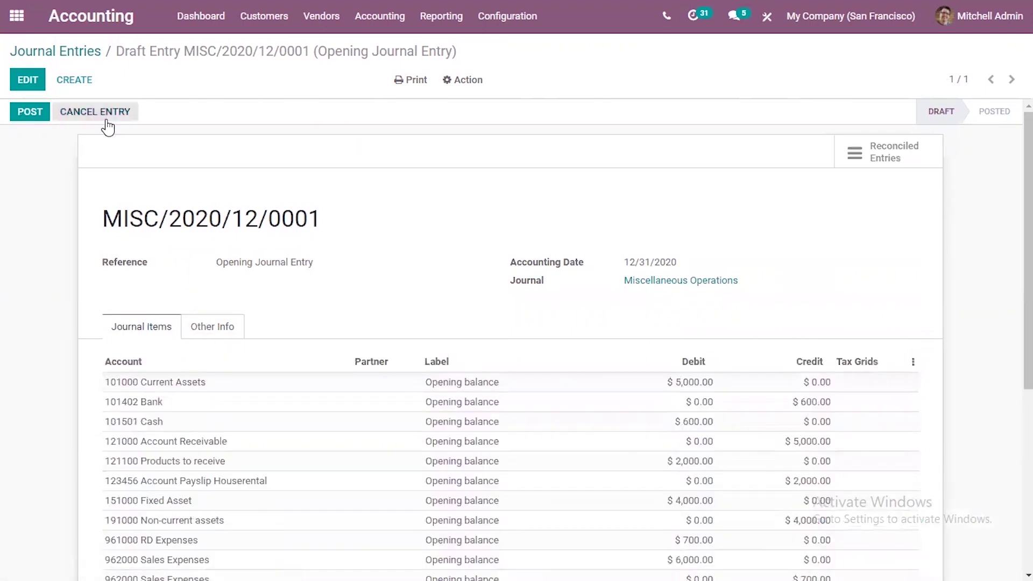
{"action": "left_click", "coordinate": [32, 113]}
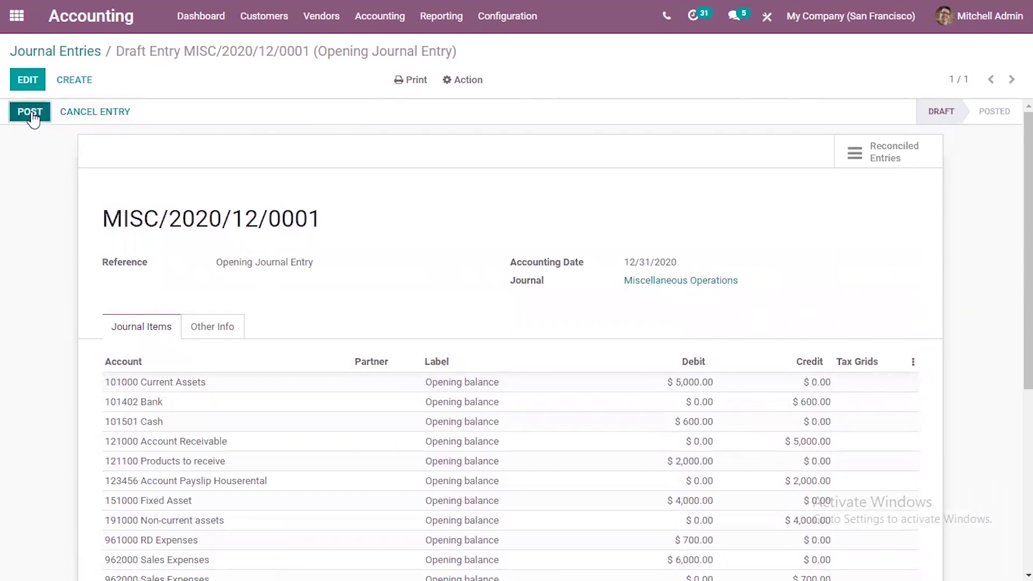